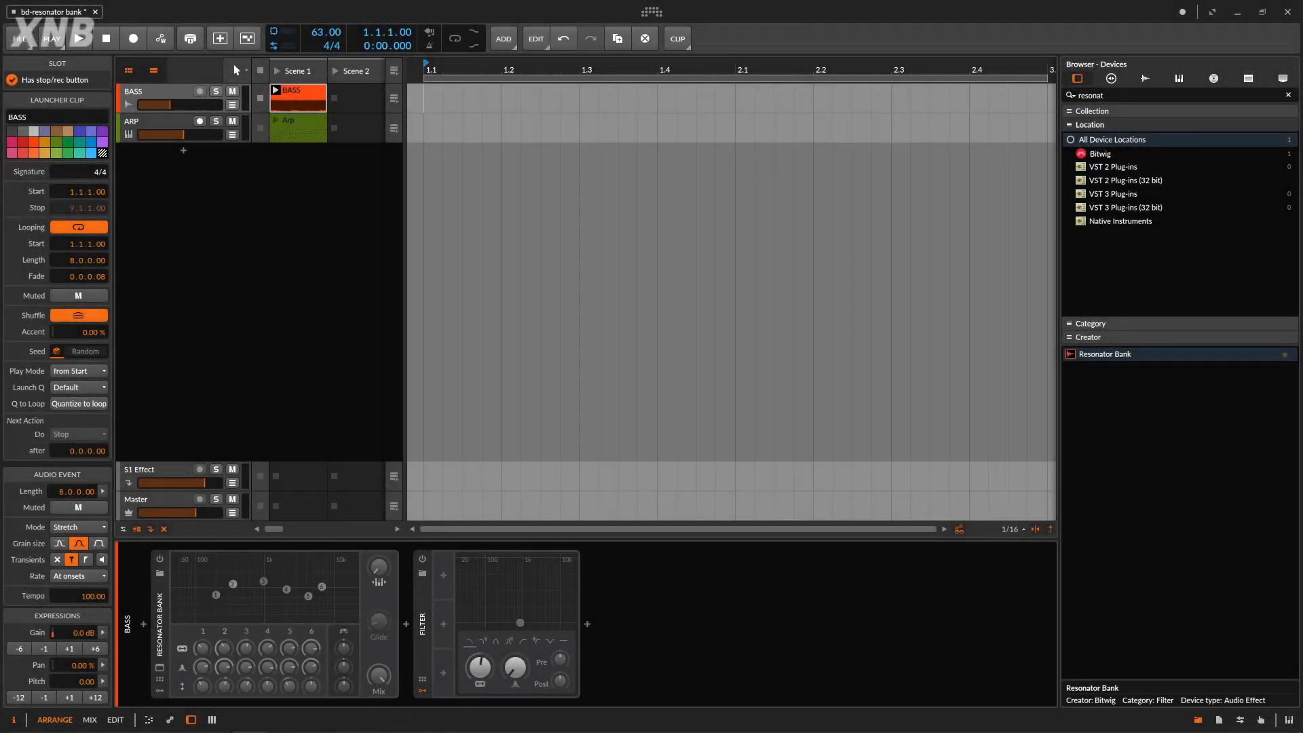
Step: Select the Resonator Bank on the BASS track and briefly switch it on and back off
click(208, 699)
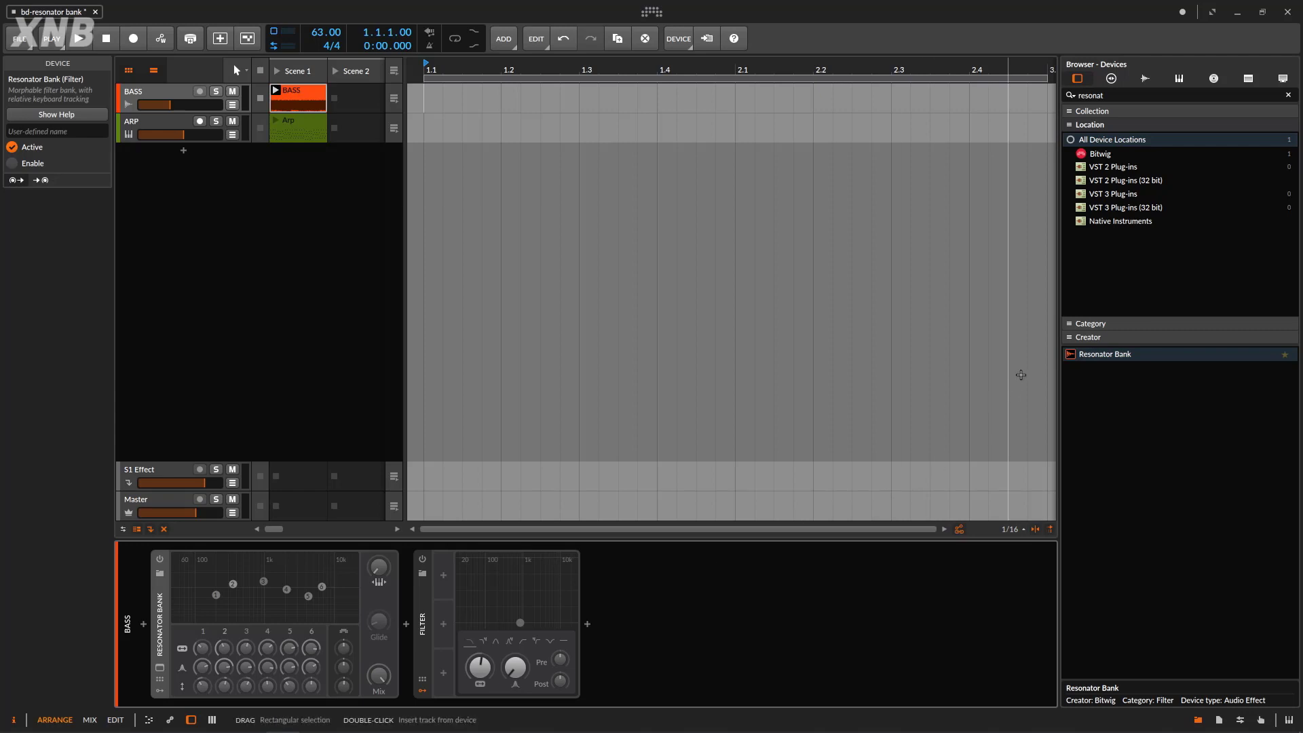
click(1117, 354)
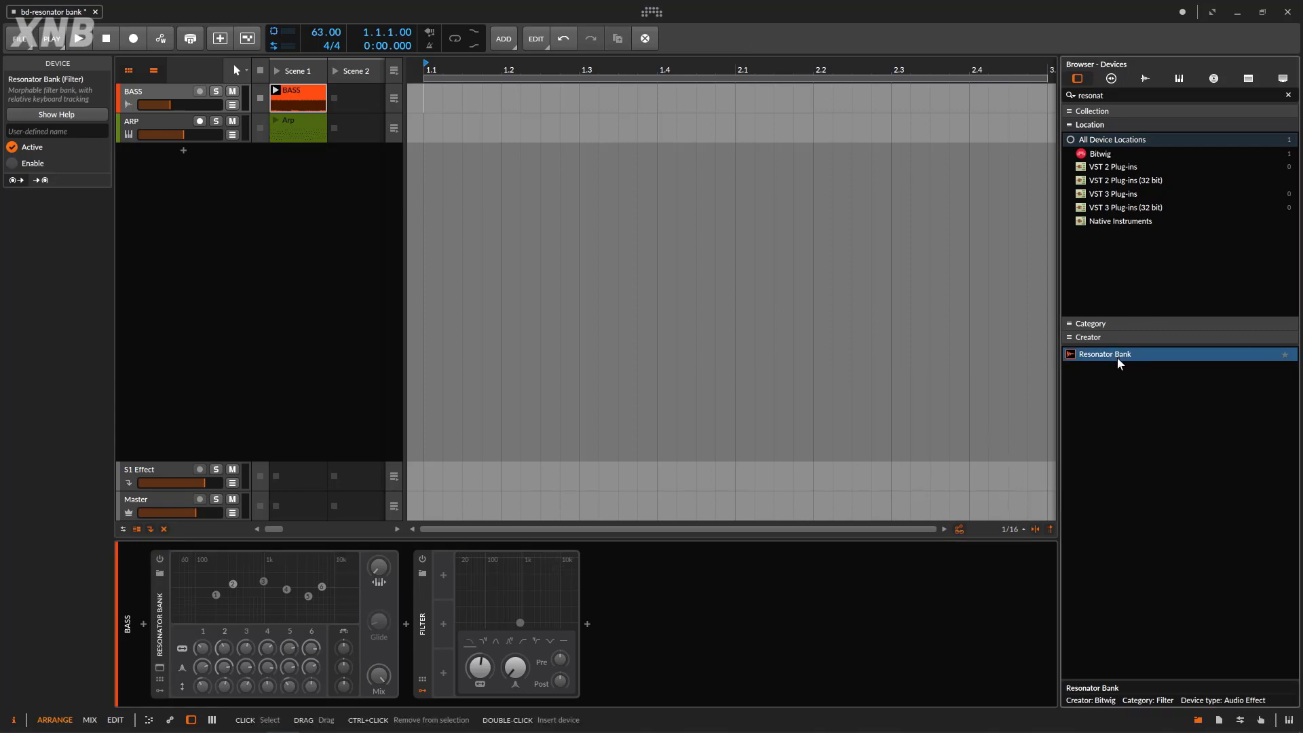
click(160, 617)
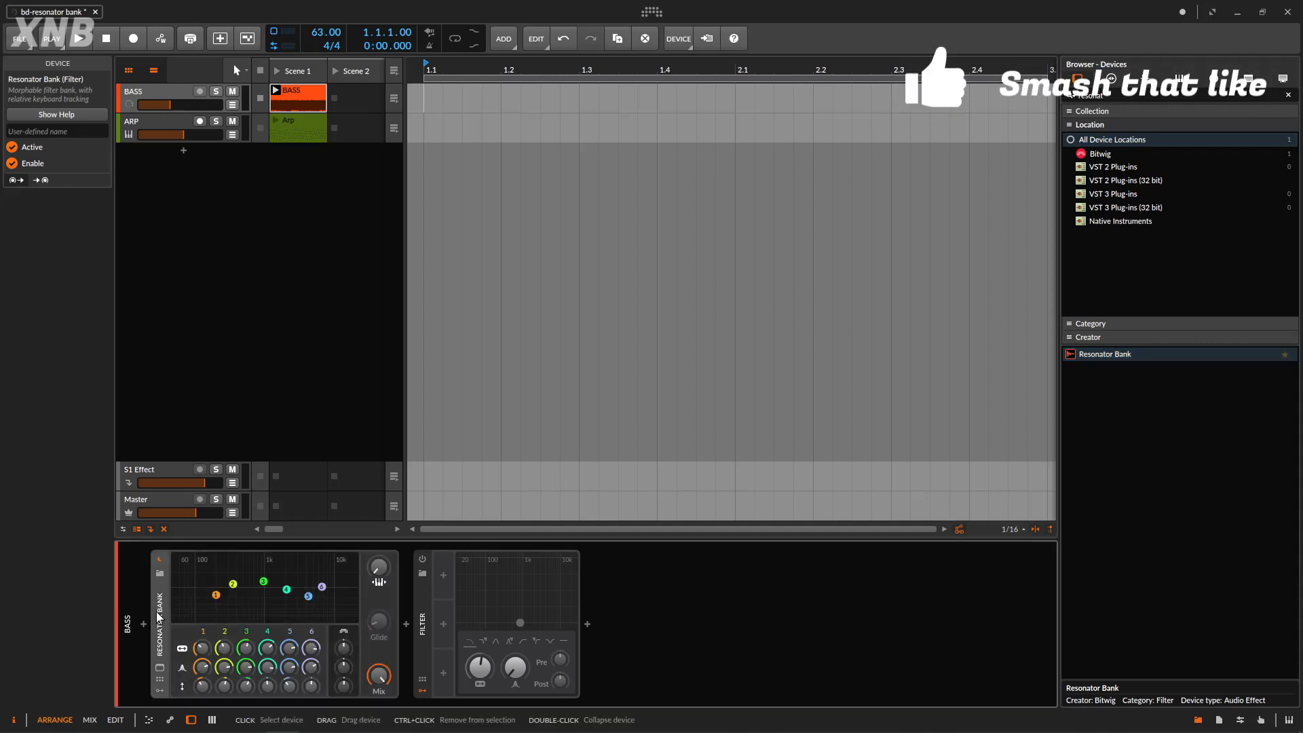
click(158, 561)
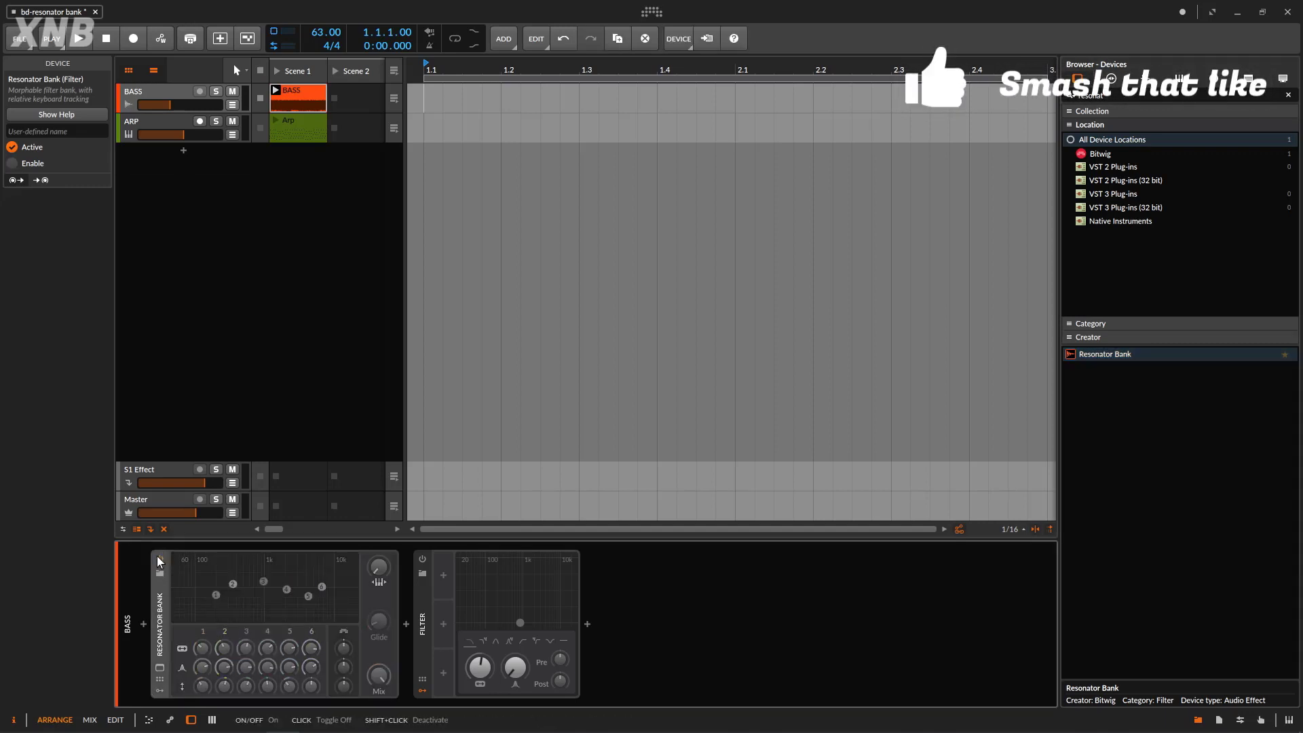
Step: Play the BASS clip with the Resonator Bank bypassed and fine-tune the BASS track's volume
click(275, 90)
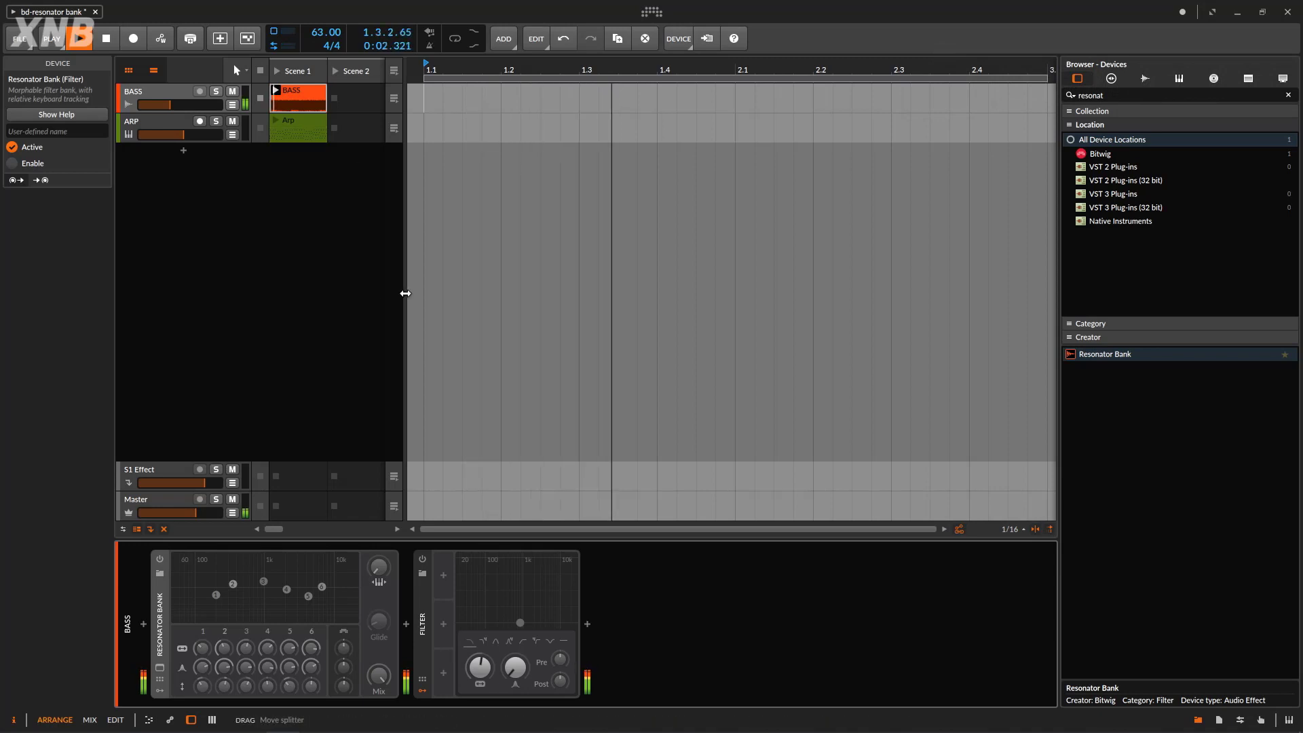
click(181, 109)
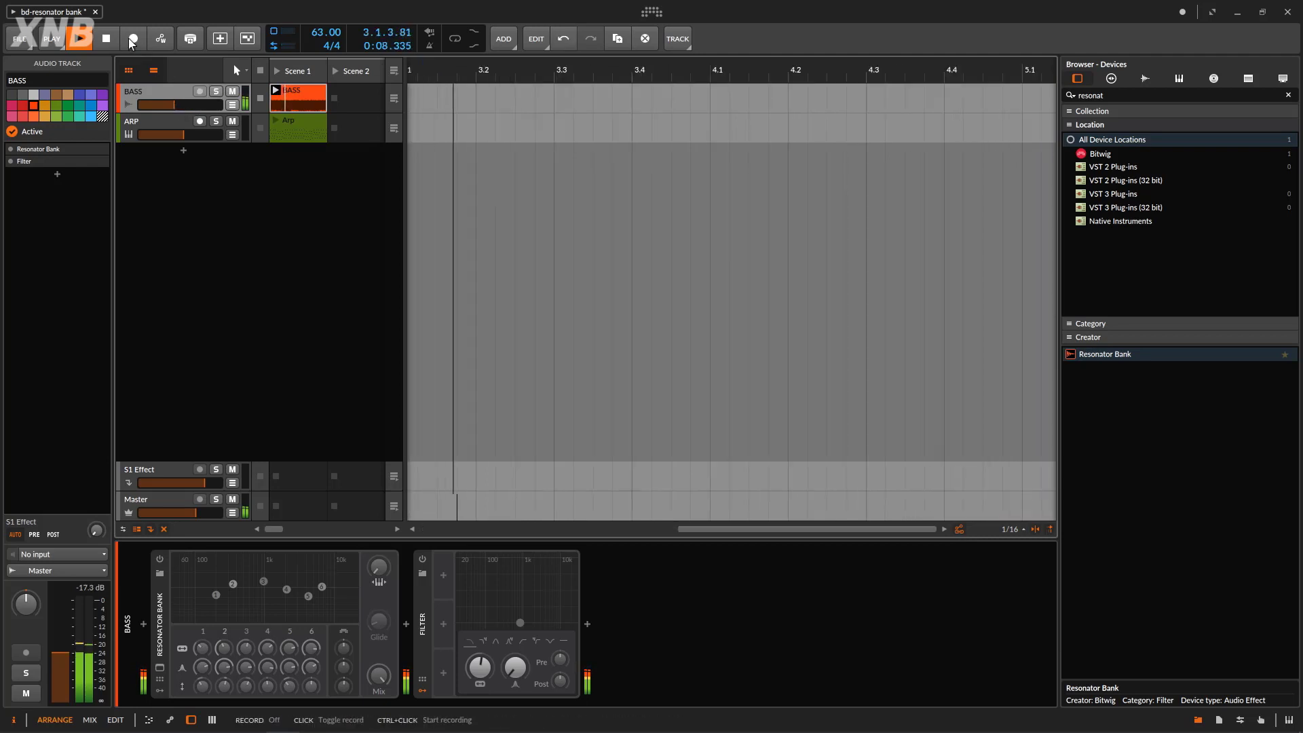
drag(174, 106, 170, 107)
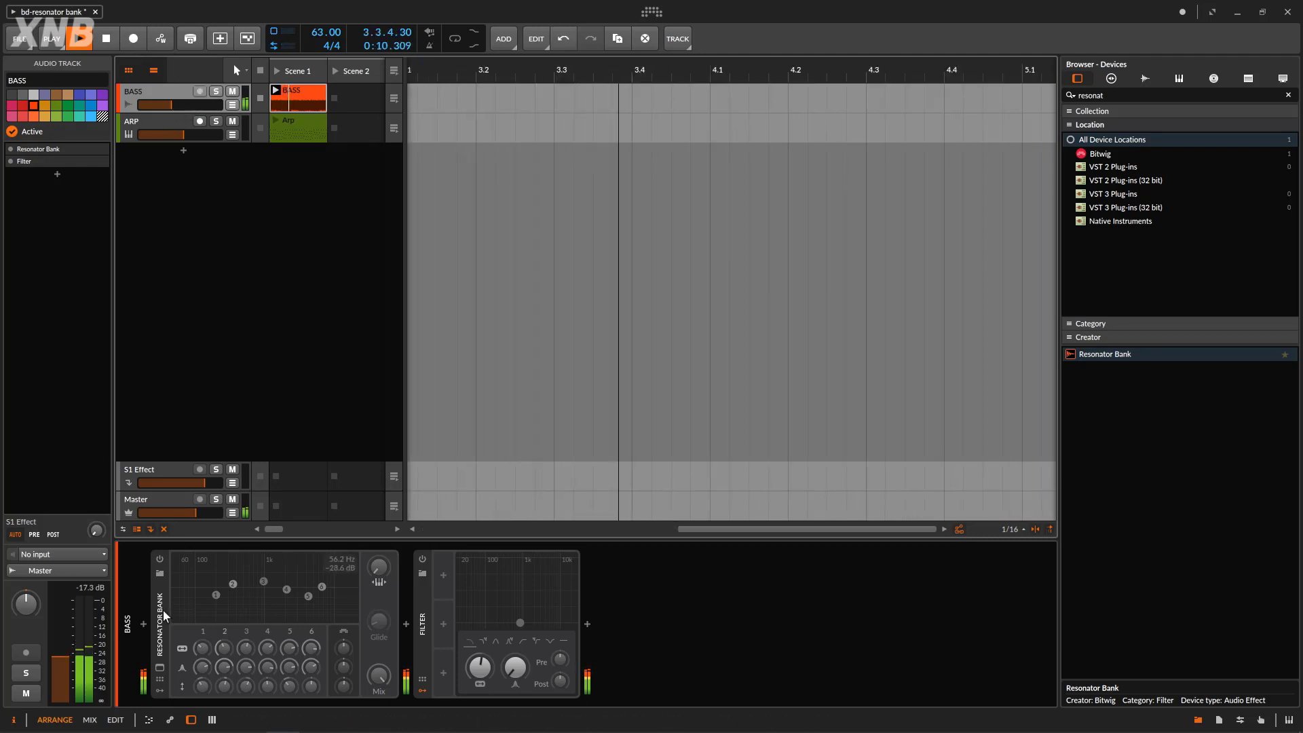
Step: Enable the Resonator Bank during playback, lower the BASS track's volume slightly, and stop playback
click(160, 560)
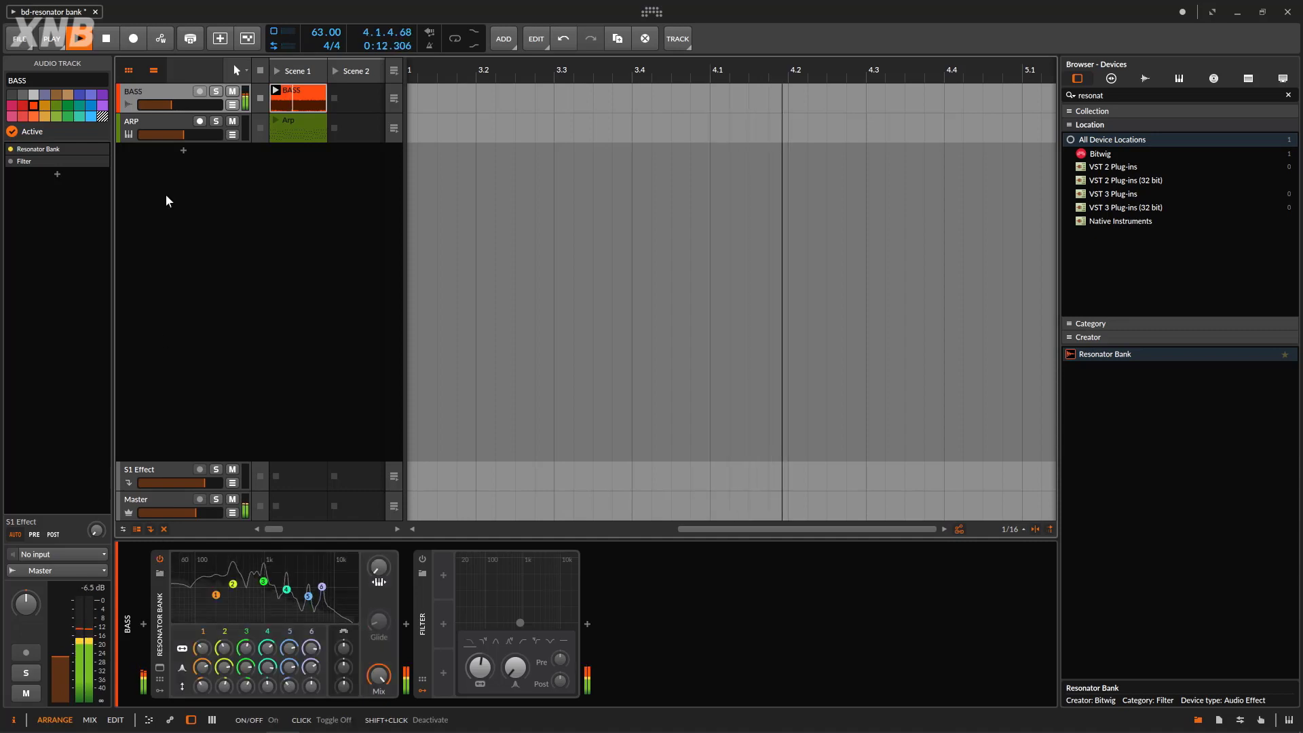
drag(170, 105, 168, 105)
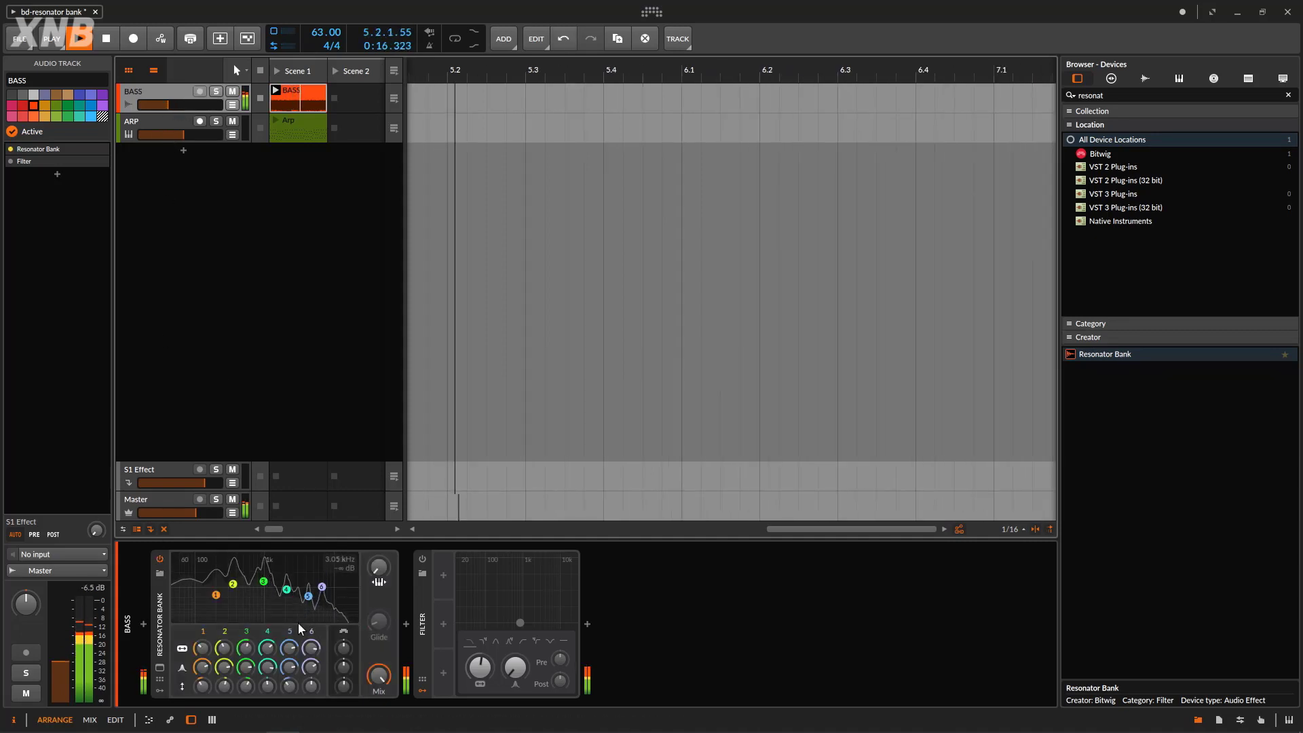
click(105, 41)
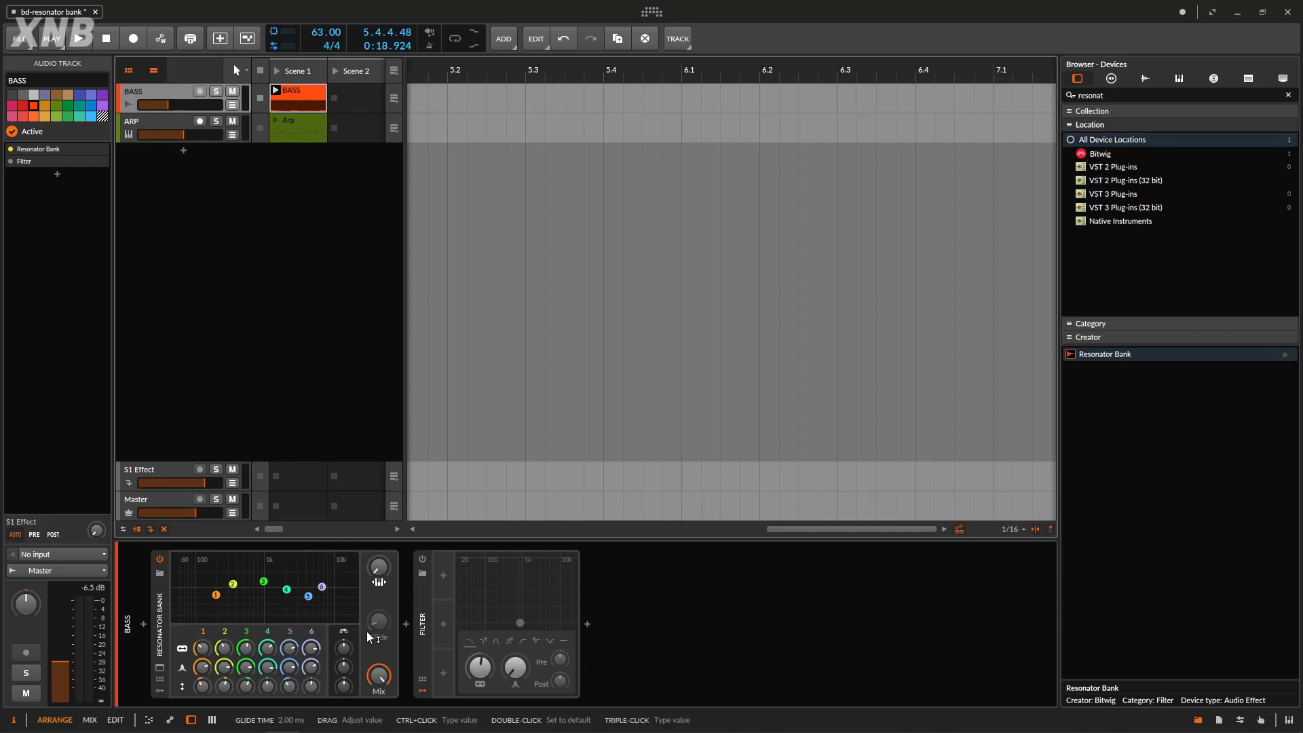
Step: Toggle the Resonator Bank, select the Filter device, and leave the Resonator Bank bypassed
click(160, 560)
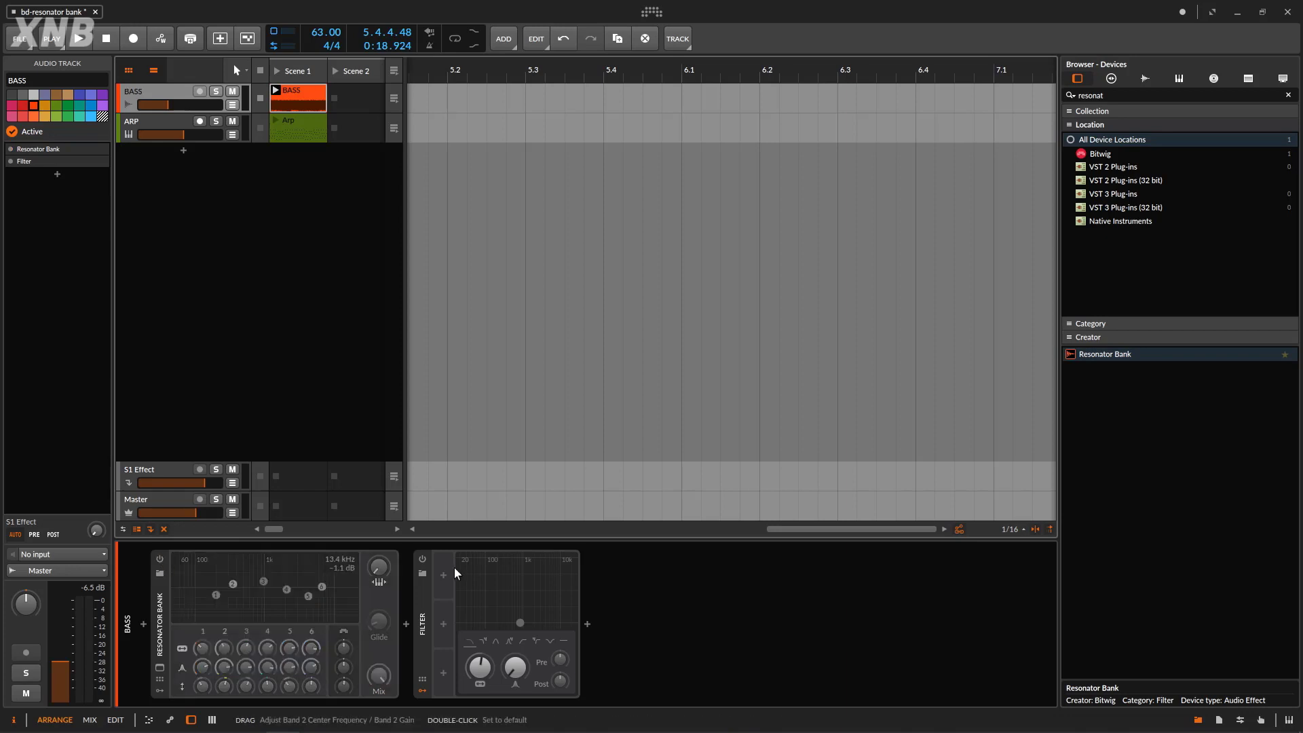
click(160, 560)
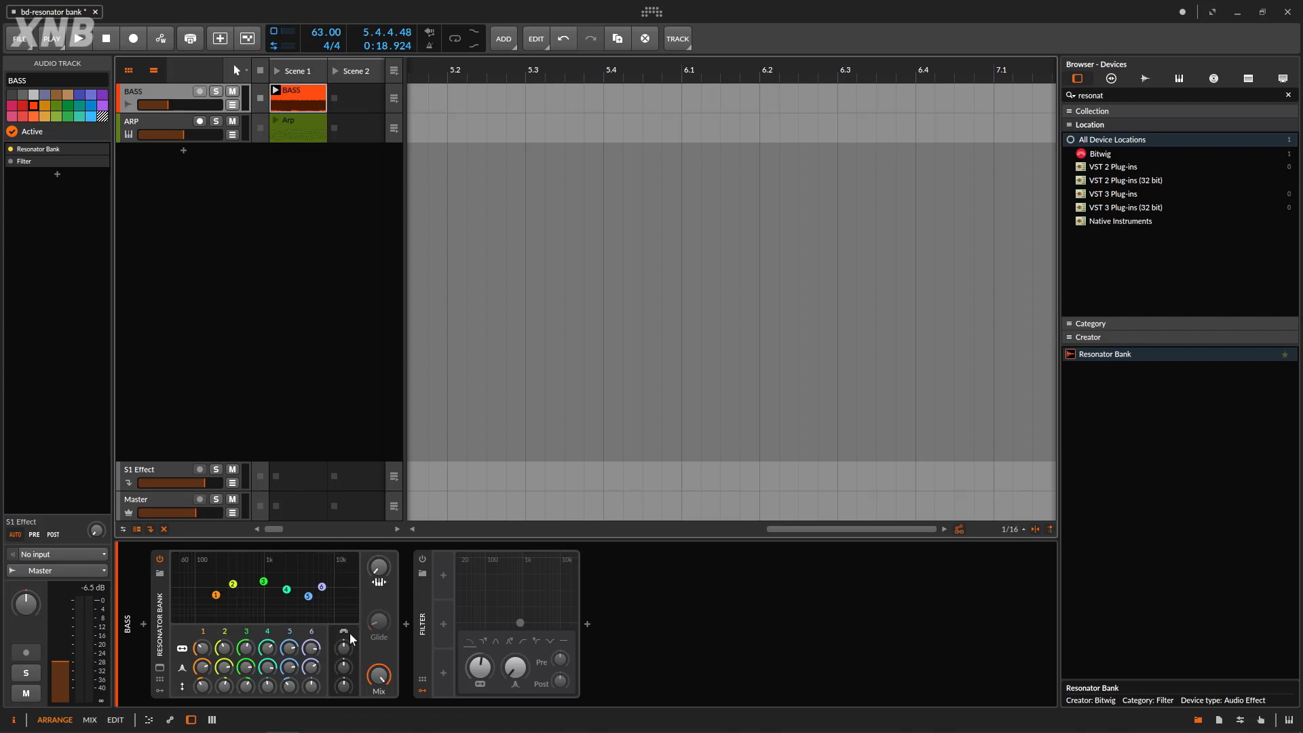
click(421, 600)
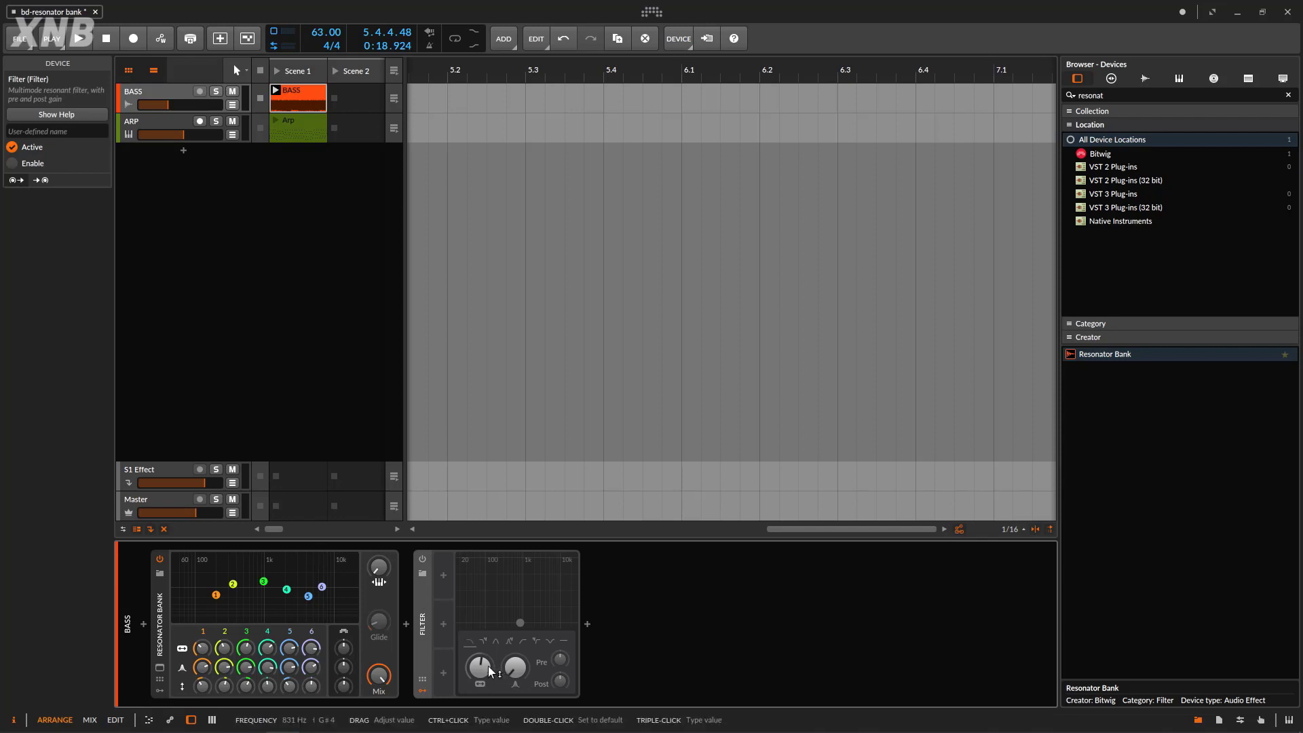
click(159, 560)
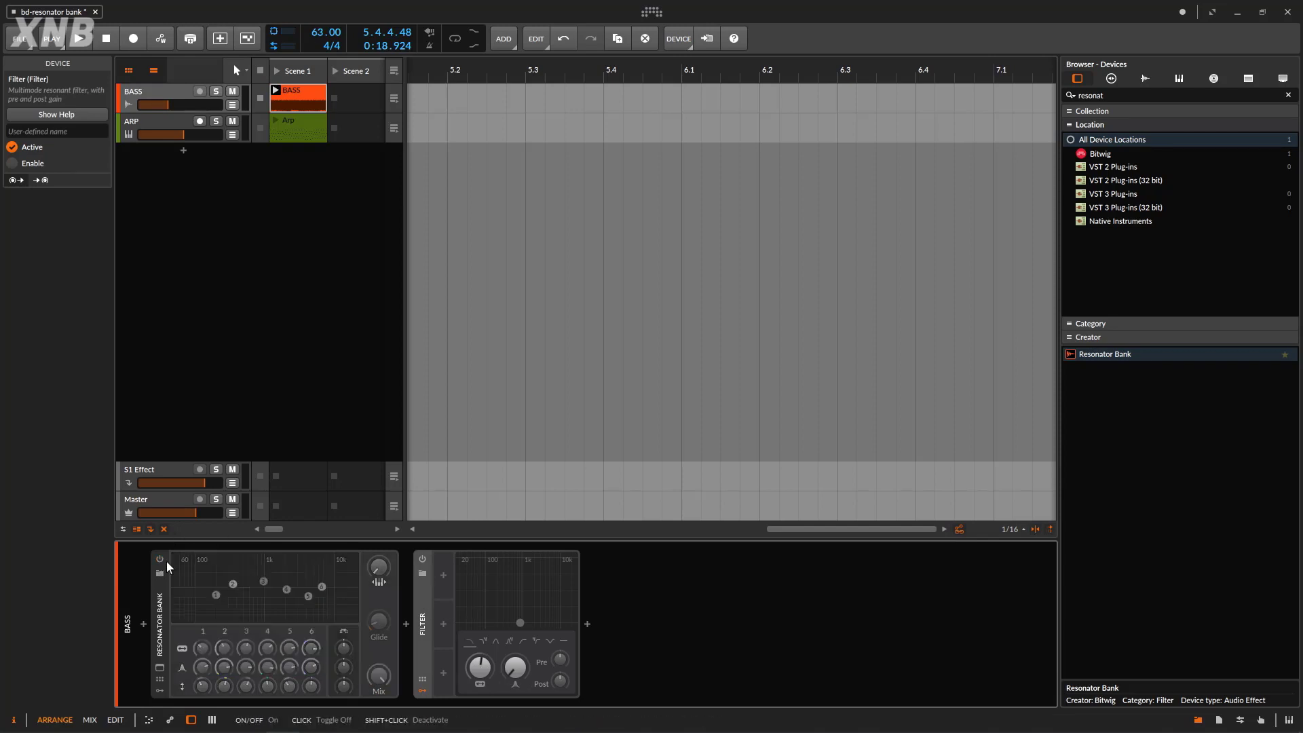
Step: Enable the Filter and, during playback, raise its resonance and set its frequency to 2.45 kHz, ending with the Filter bypassed and playback stopped
click(422, 561)
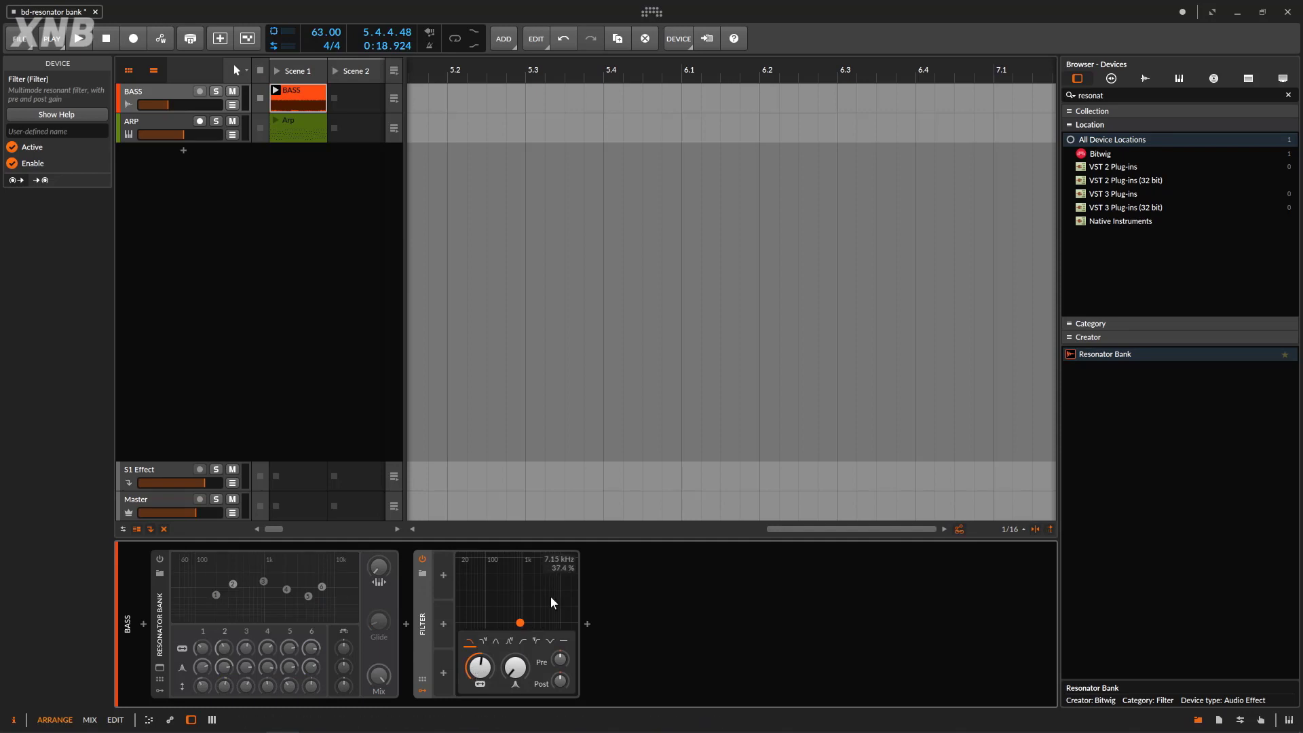
key(space)
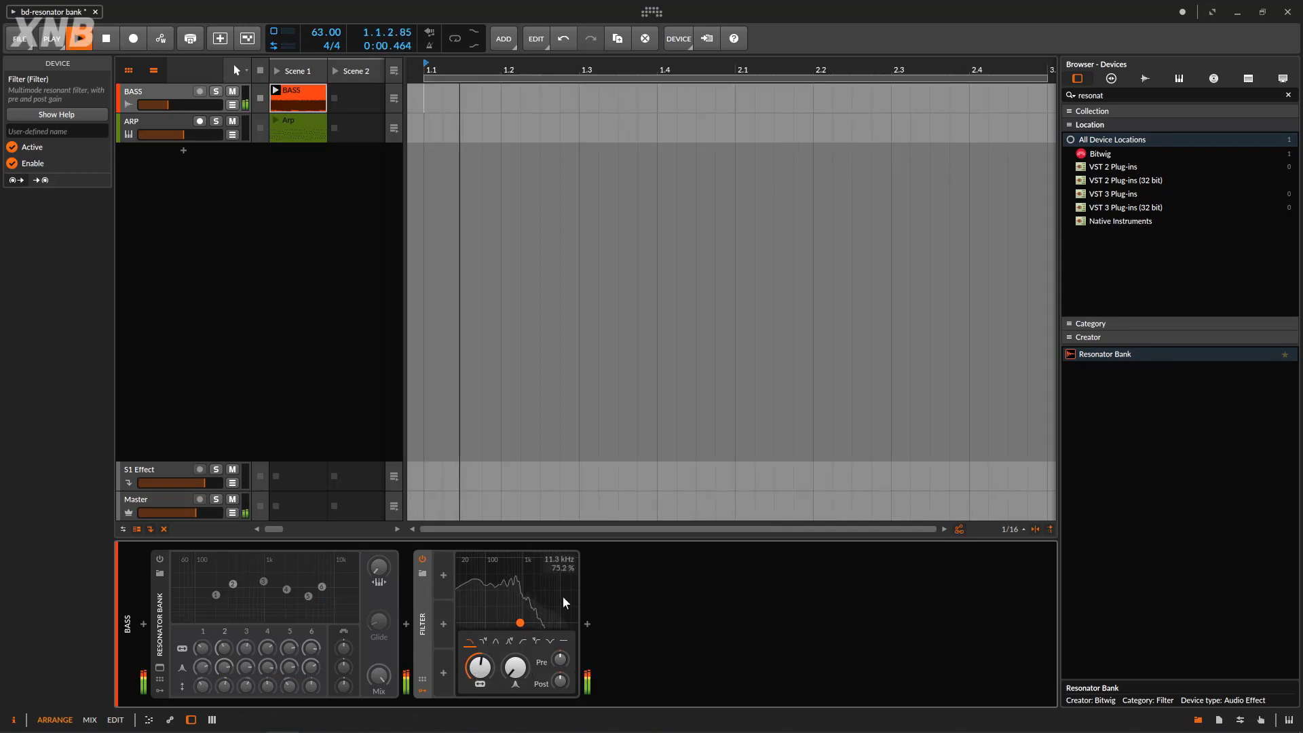
mouse_move(492, 663)
mouse_down()
mouse_move(515, 661)
mouse_move(515, 631)
mouse_move(480, 672)
mouse_move(480, 657)
mouse_up()
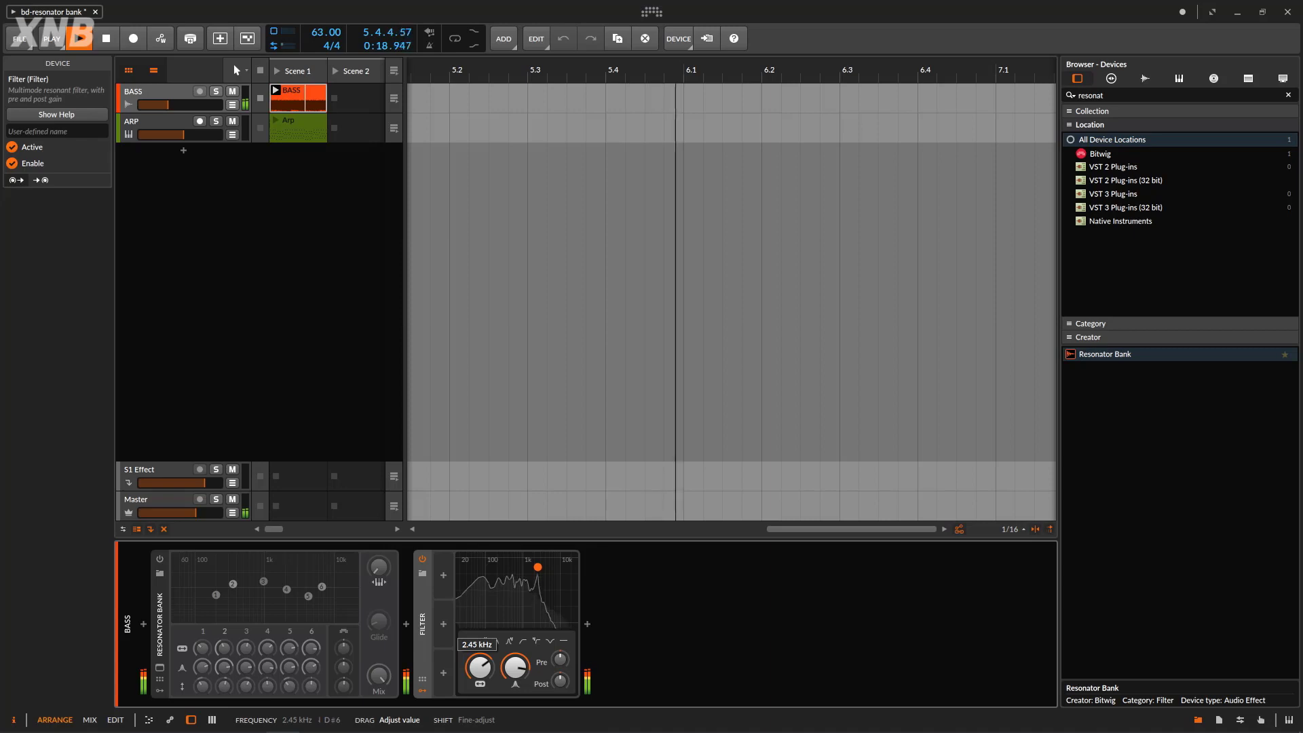
click(422, 559)
key(space)
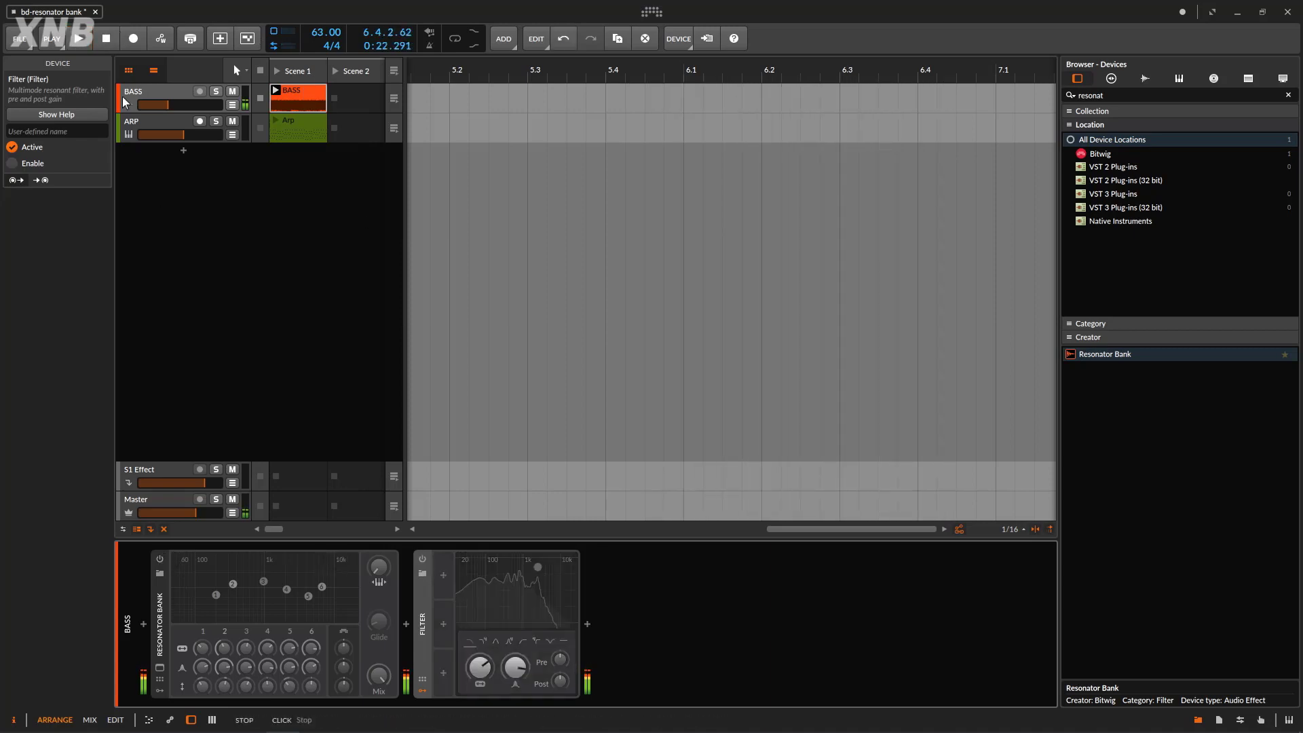
Step: Enable the Resonator Bank again and delete the Filter device from the BASS track
click(160, 559)
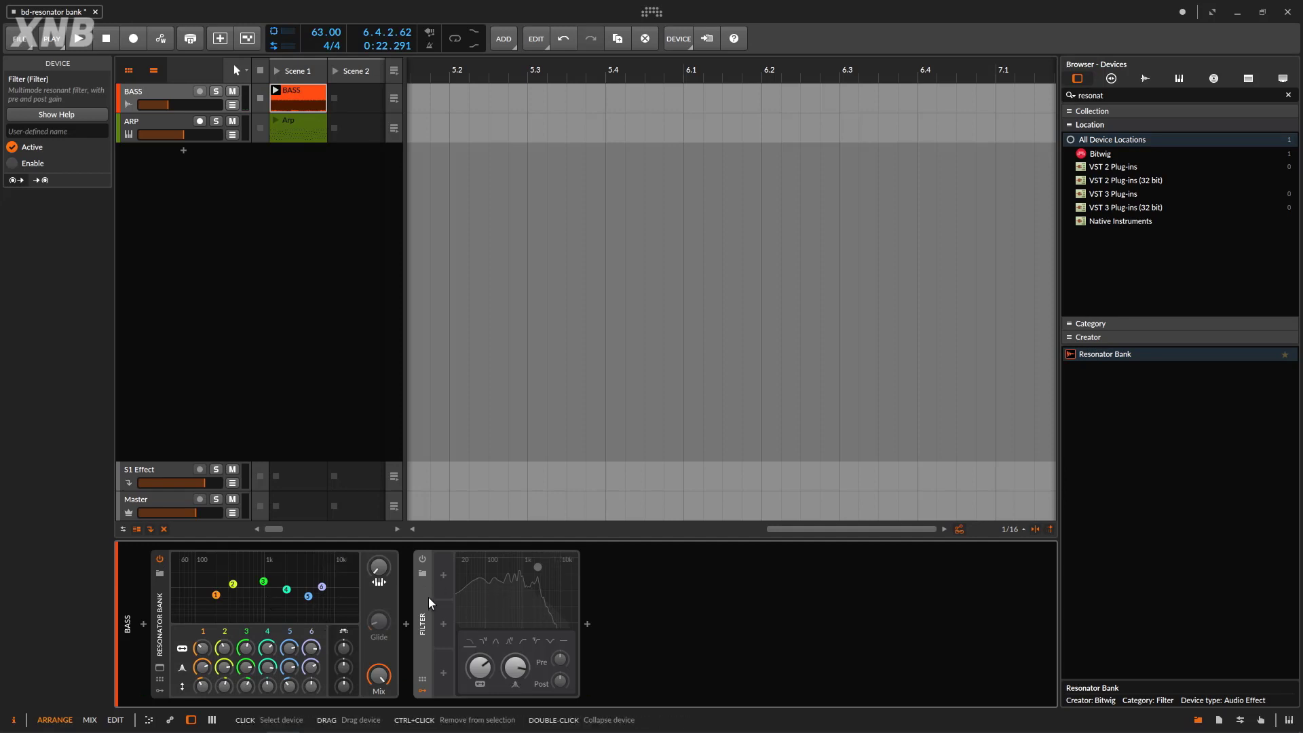
key(Delete)
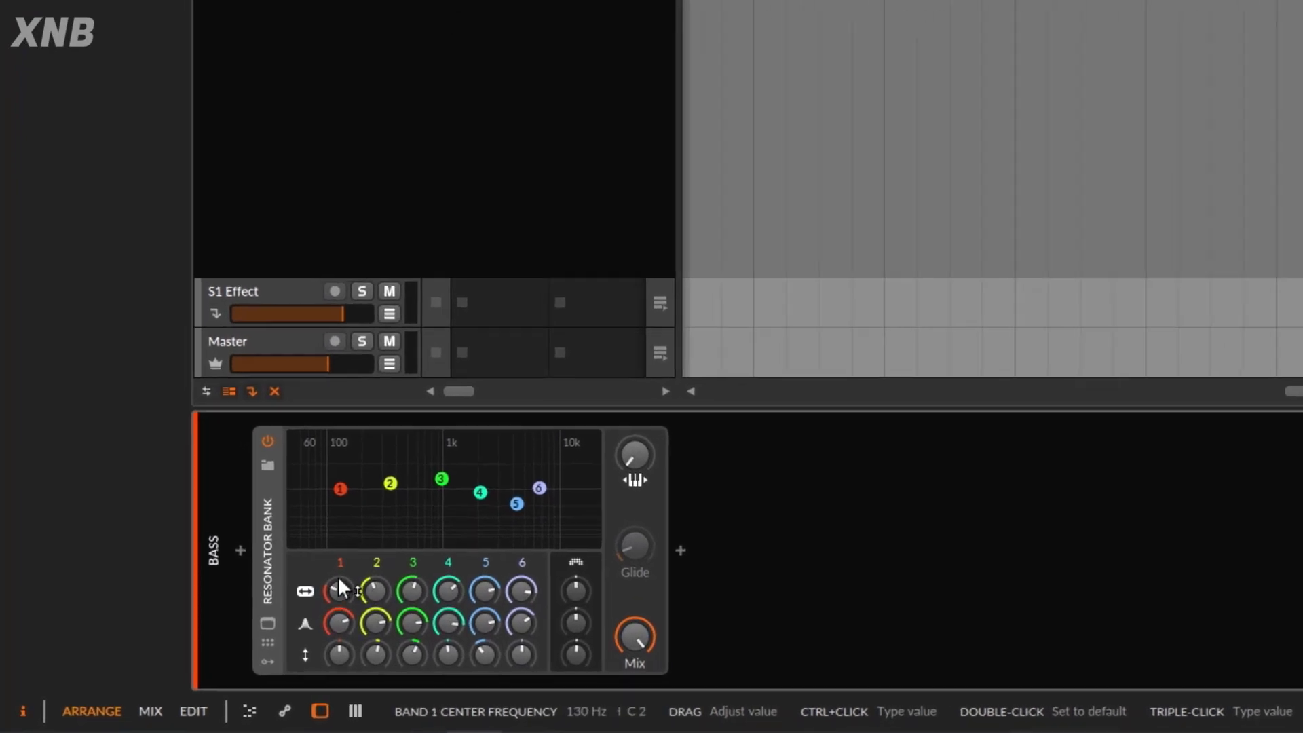
Step: Adjust the Resonator Bank's band 1 with its gain at about −2.4 dB, and play the clip to compare it with the device bypassed
drag(340, 588, 351, 663)
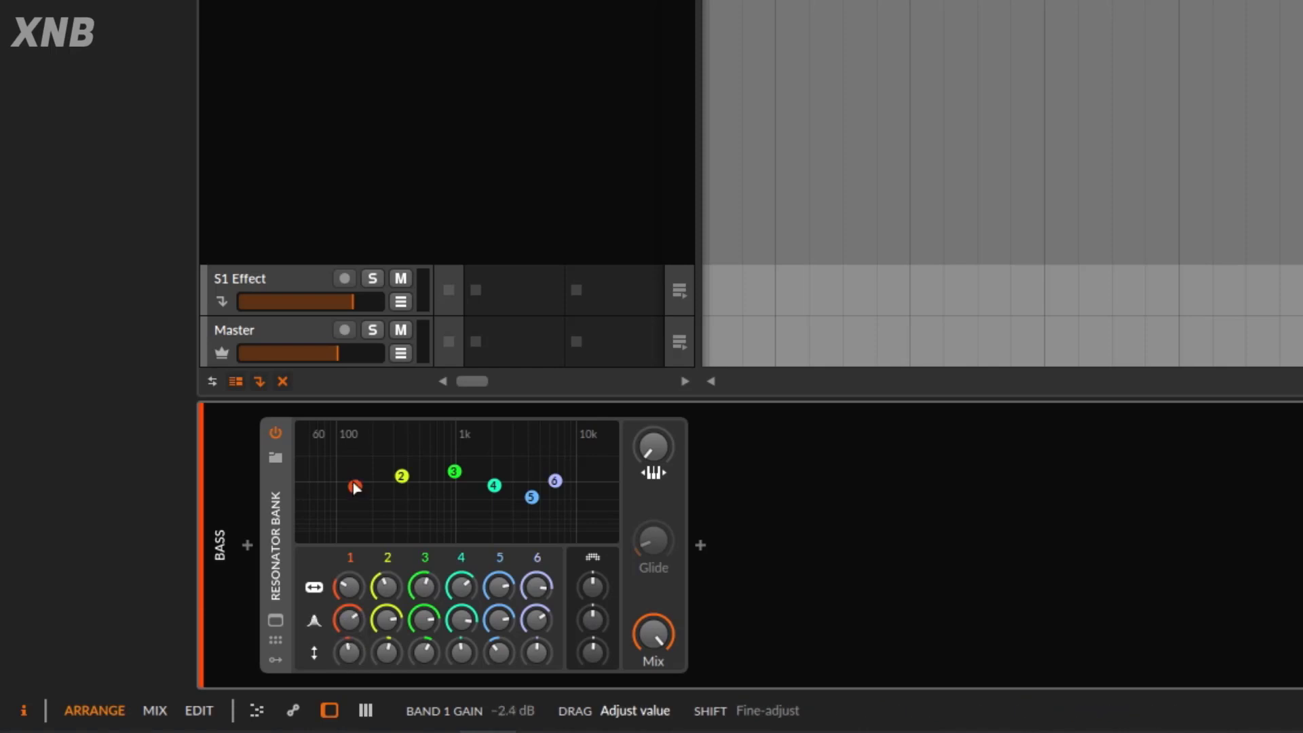
key(space)
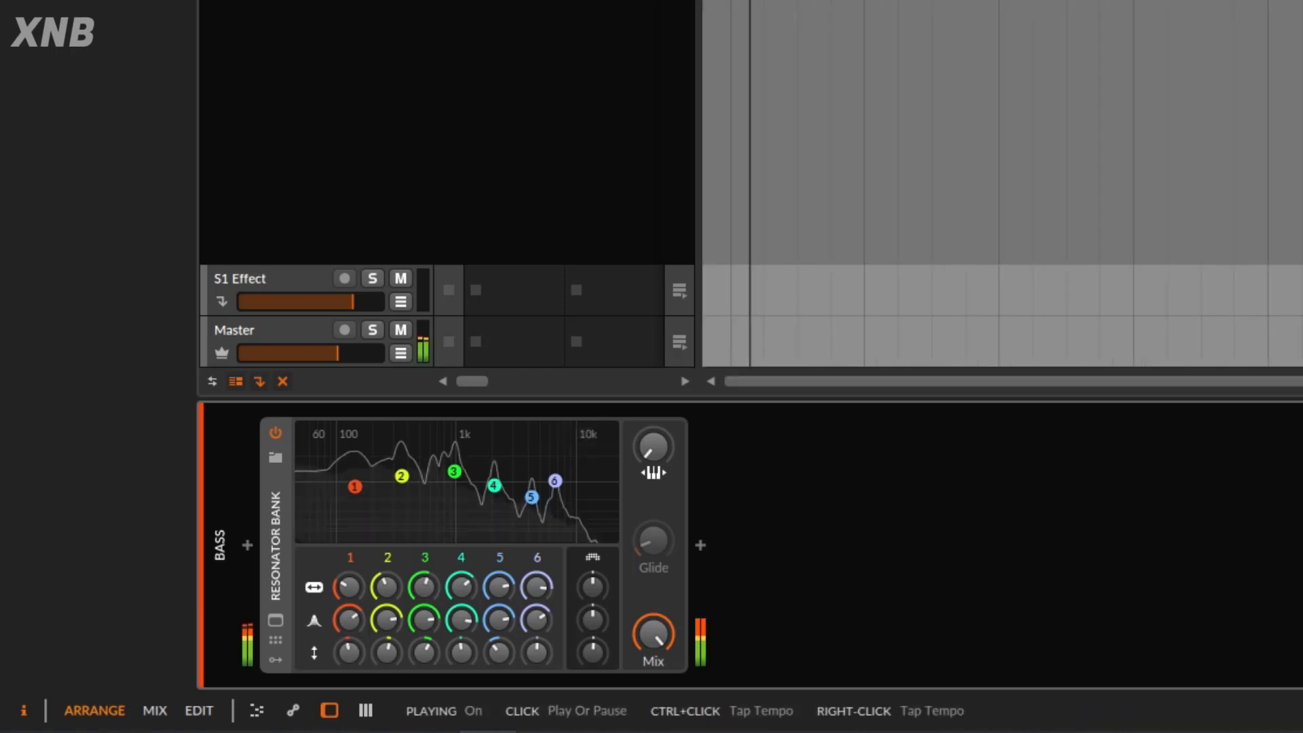
click(276, 433)
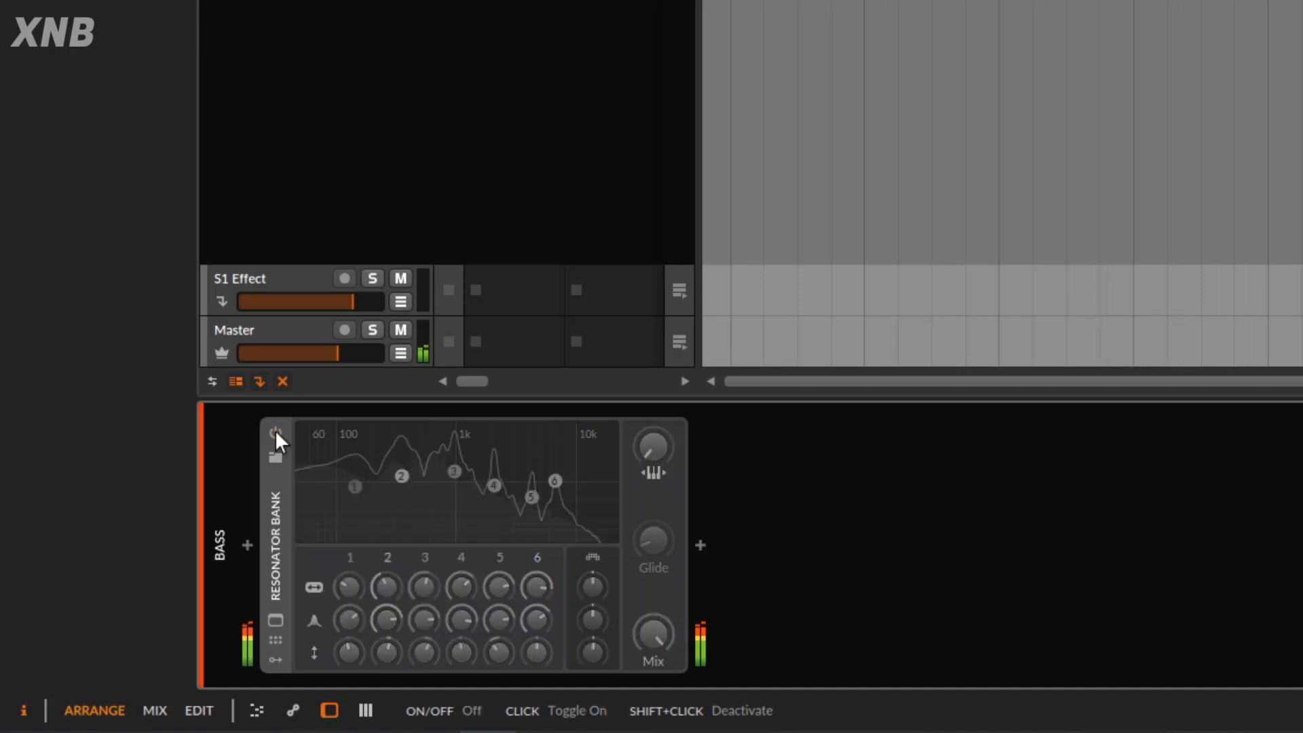
click(276, 433)
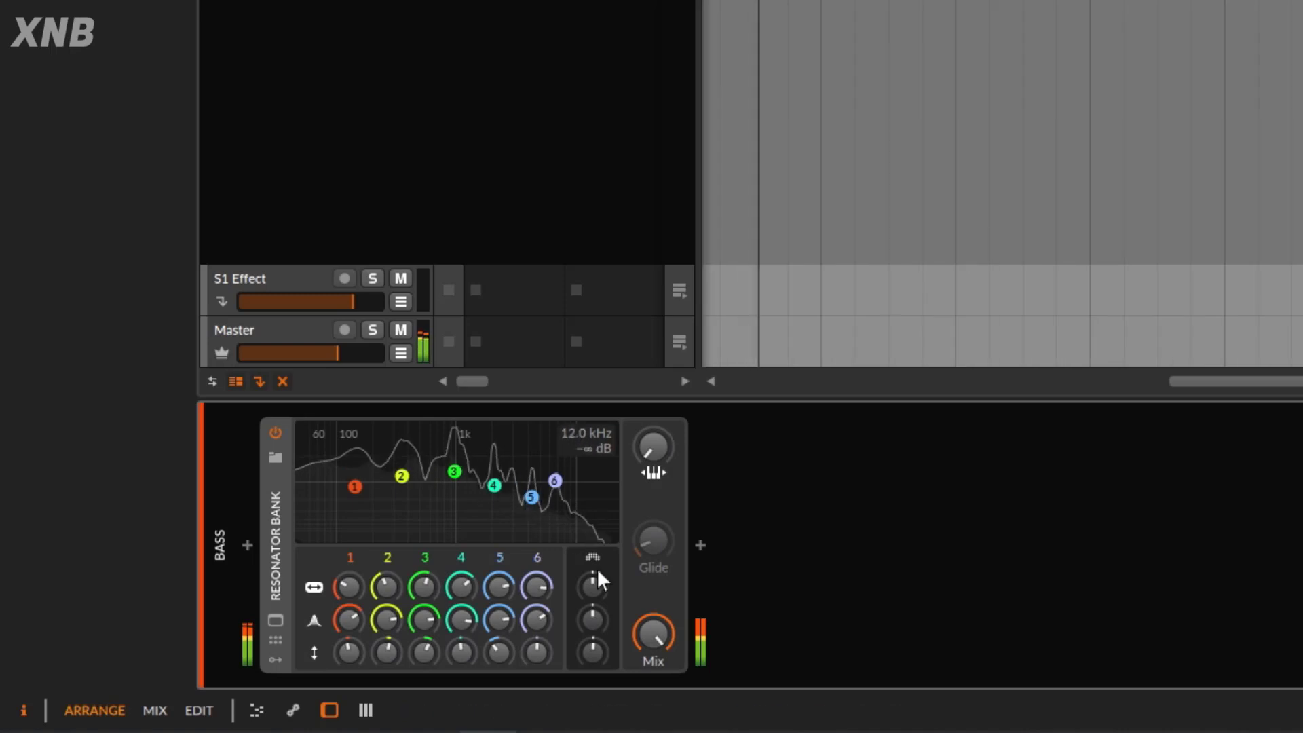
Step: Try lower dry/wet mix levels on the Resonator Bank, compare against bypass, and settle on a mix of 12 %
drag(663, 629, 662, 702)
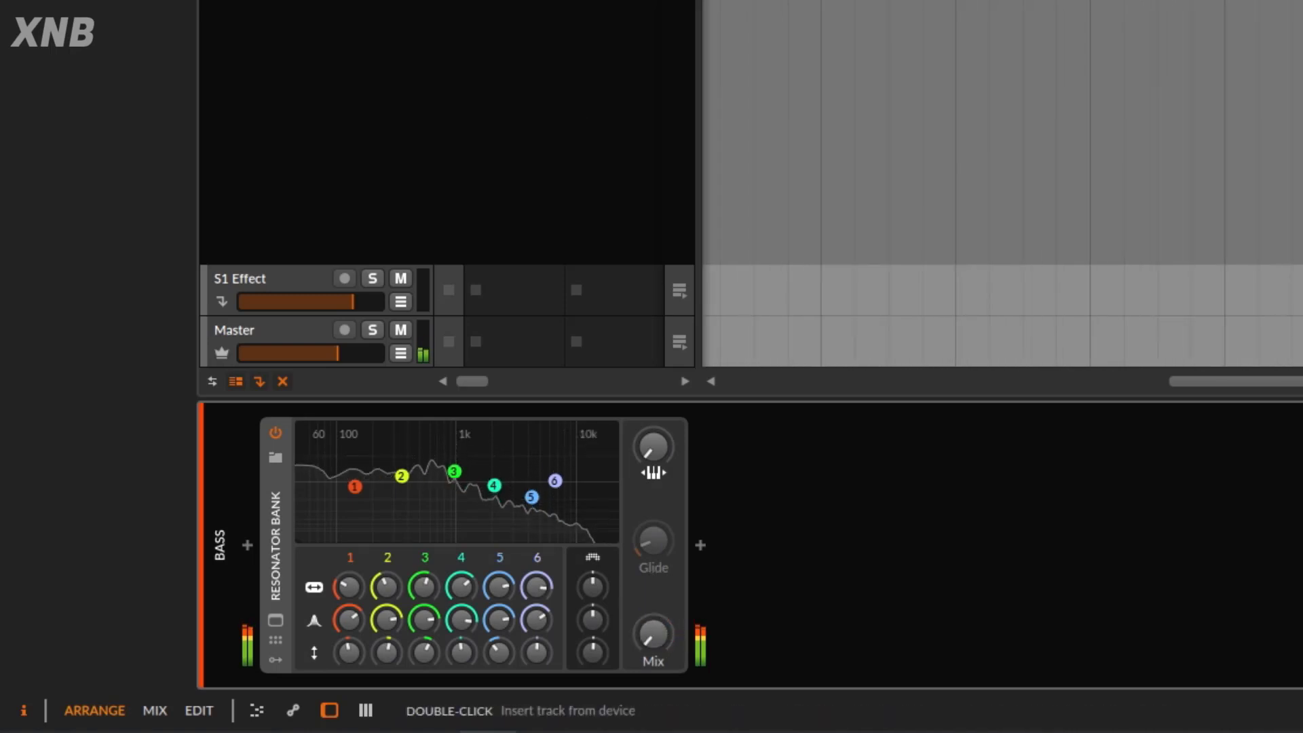
drag(651, 646, 652, 639)
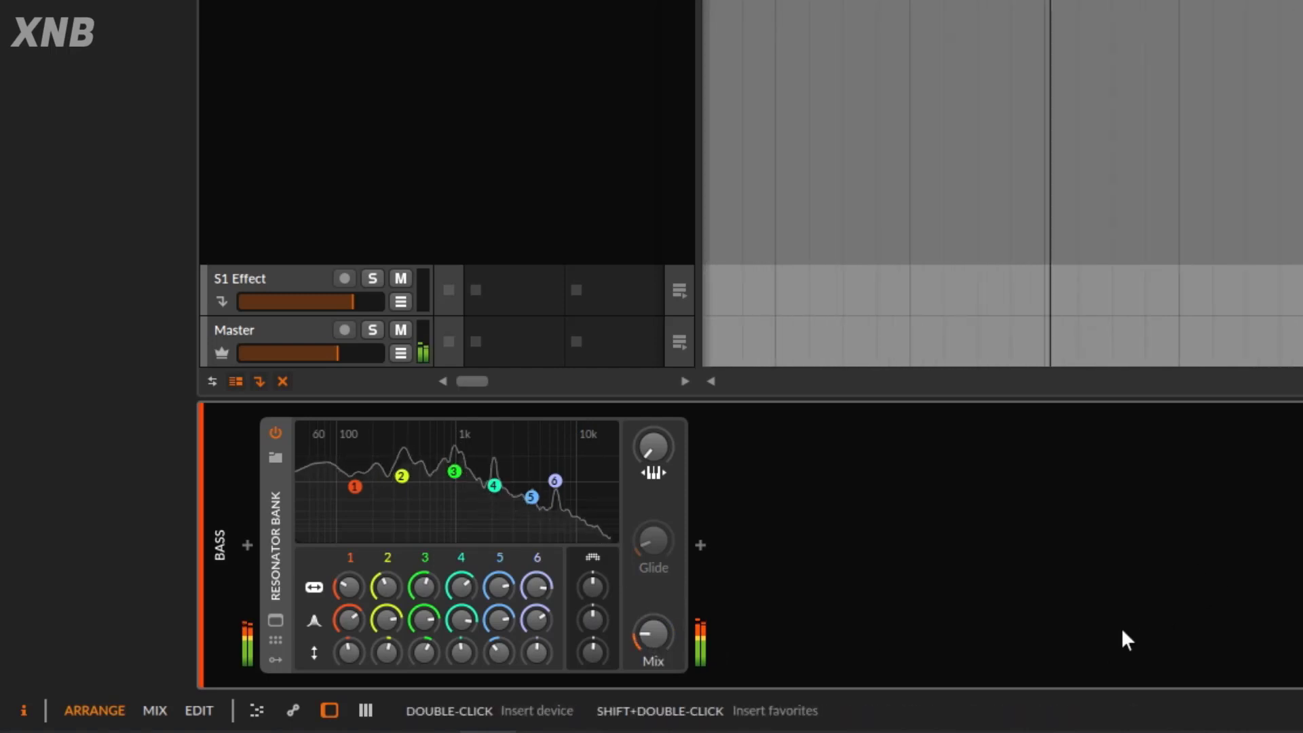
click(272, 435)
click(272, 435)
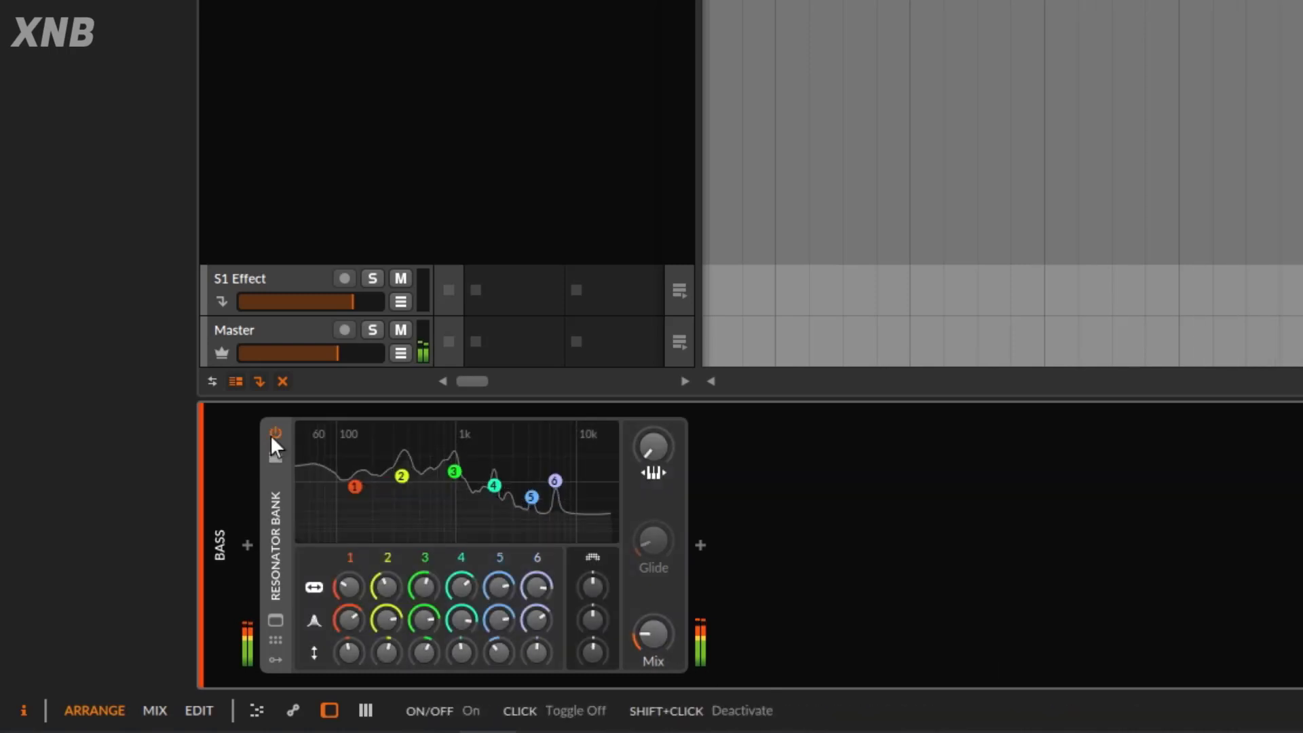
drag(655, 623, 655, 653)
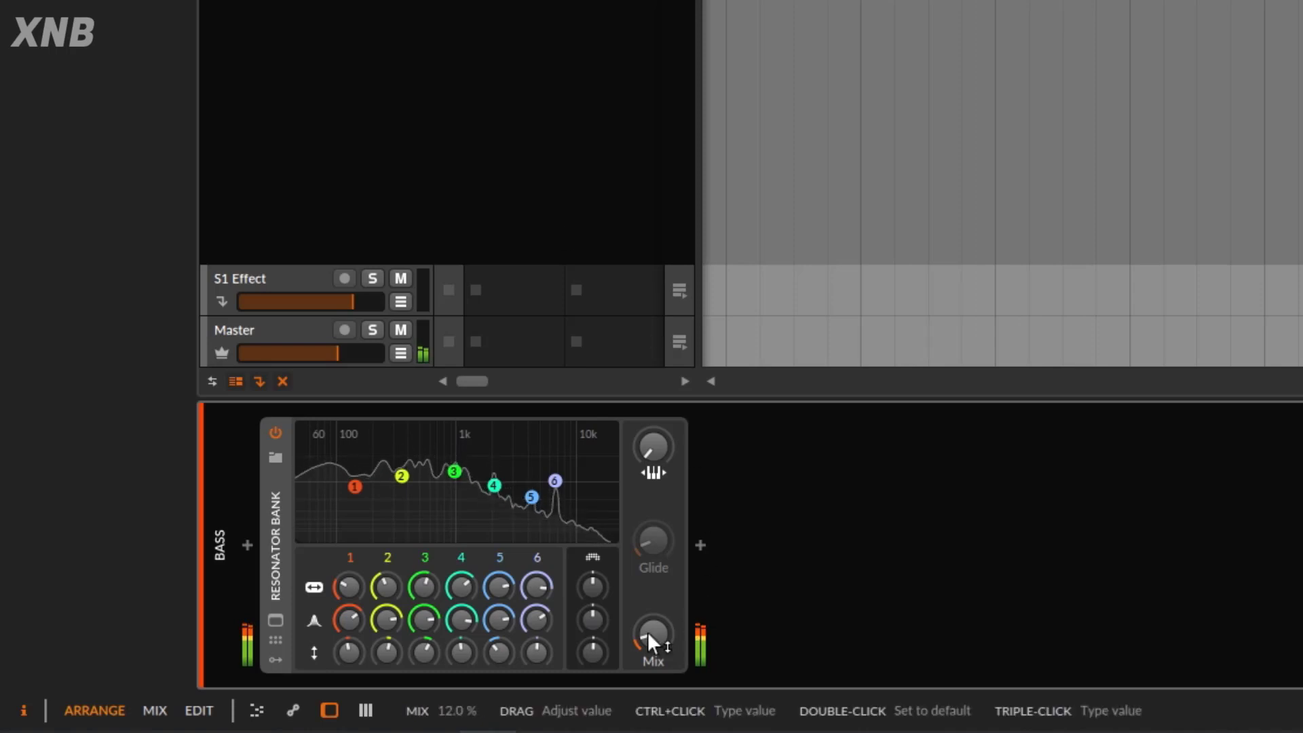
Step: Lower the resonance of the Resonator Bank's bands to about 10, set the mix to 50 %, and compare with the device bypassed
drag(352, 613, 346, 612)
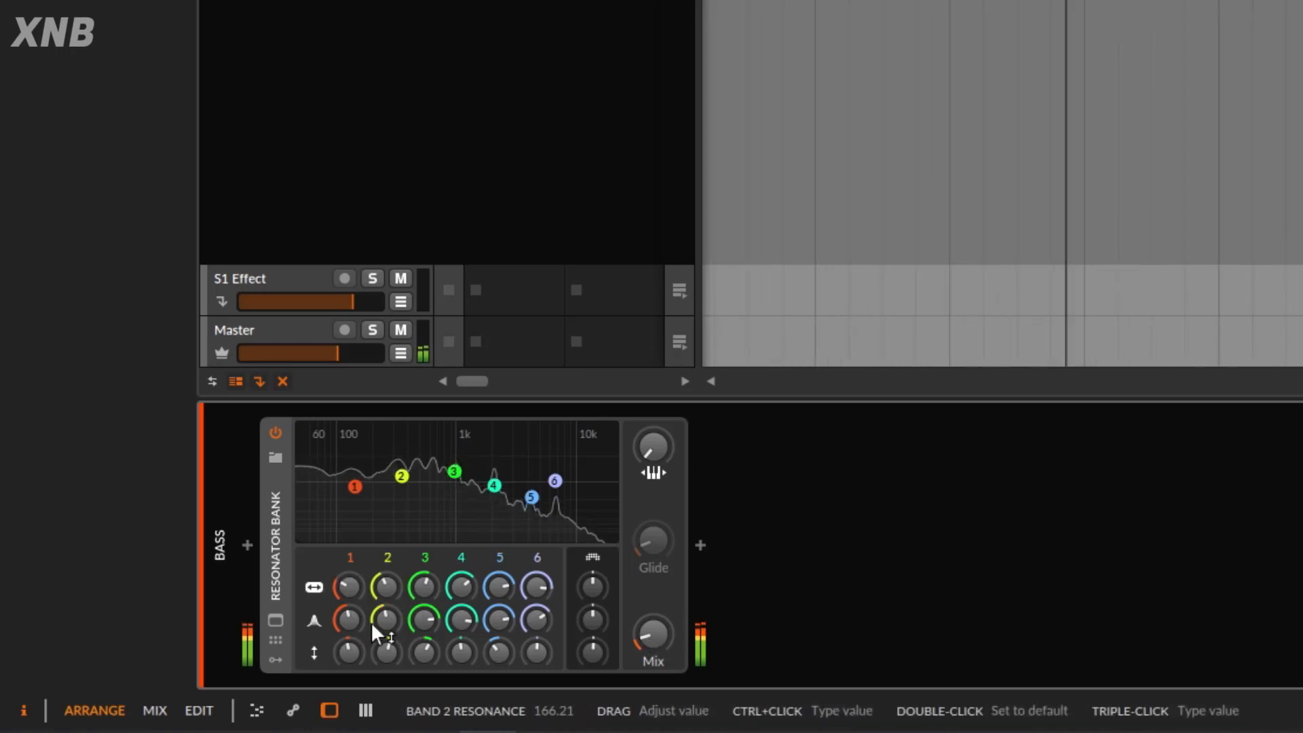
drag(460, 619, 497, 619)
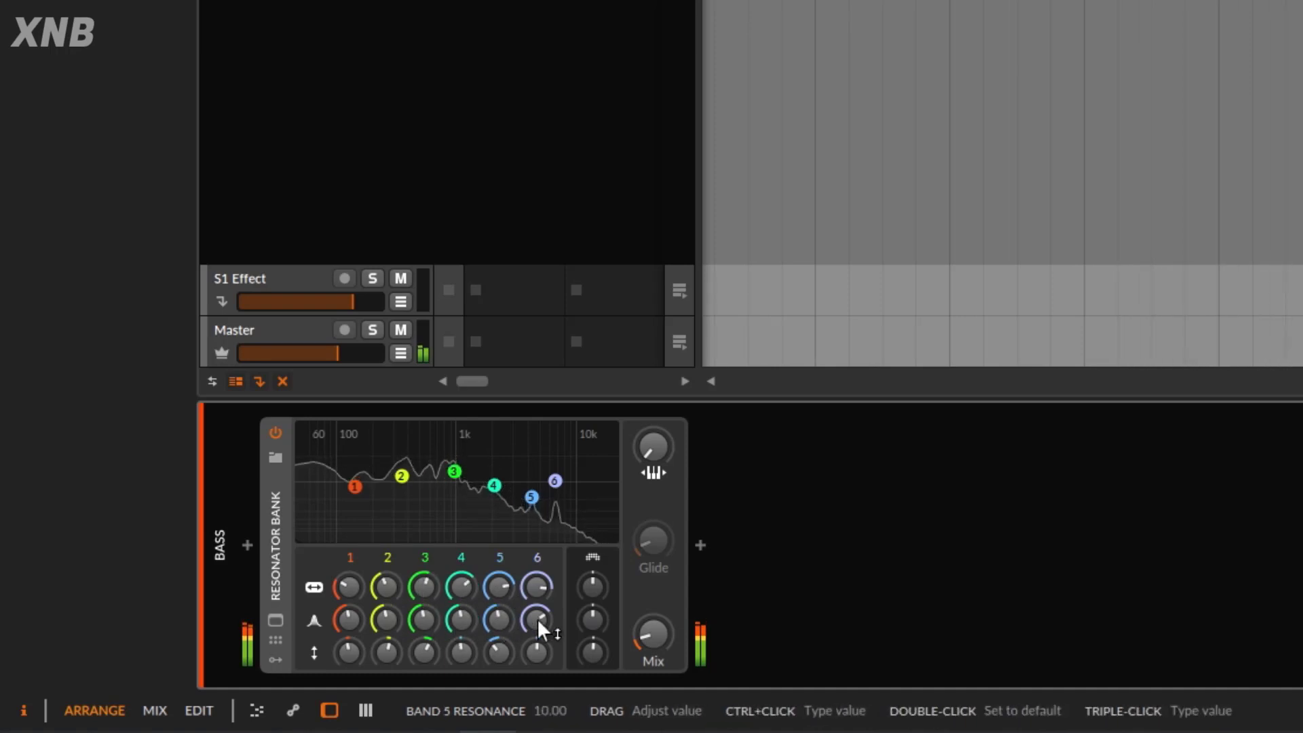
drag(651, 633, 656, 631)
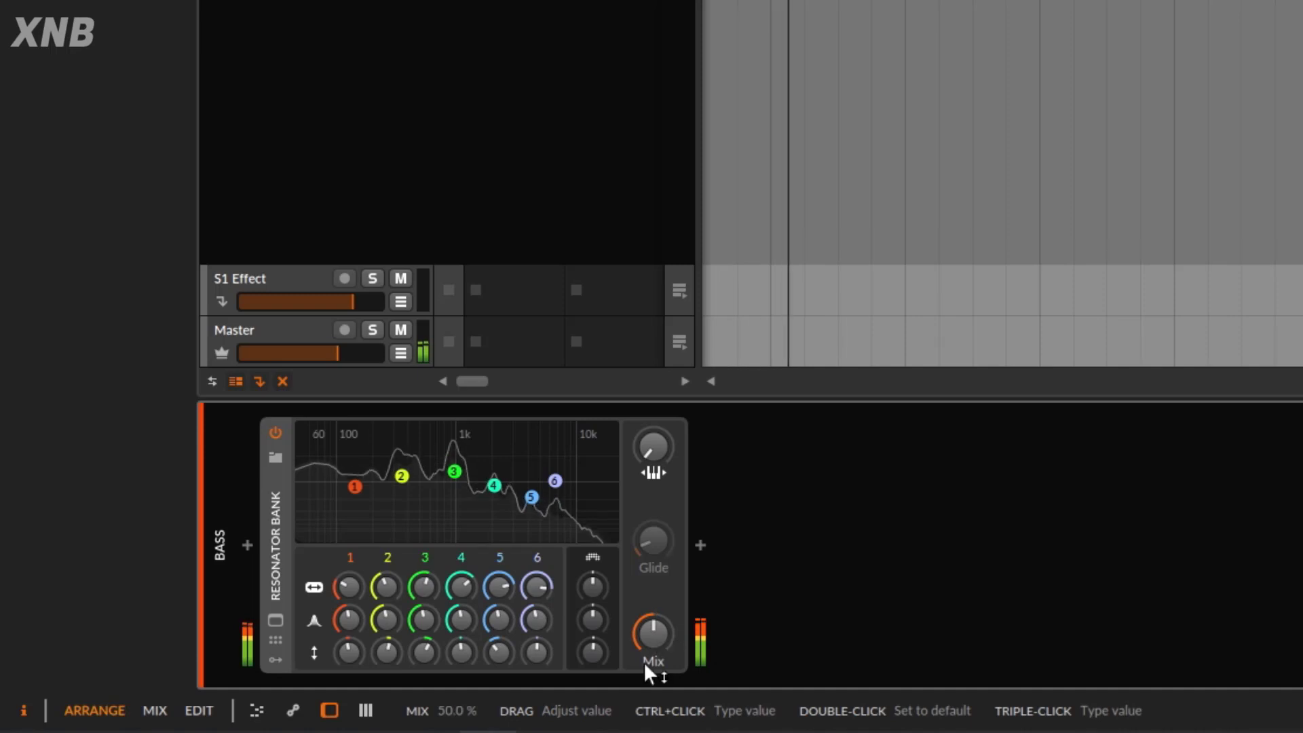
click(272, 432)
click(273, 432)
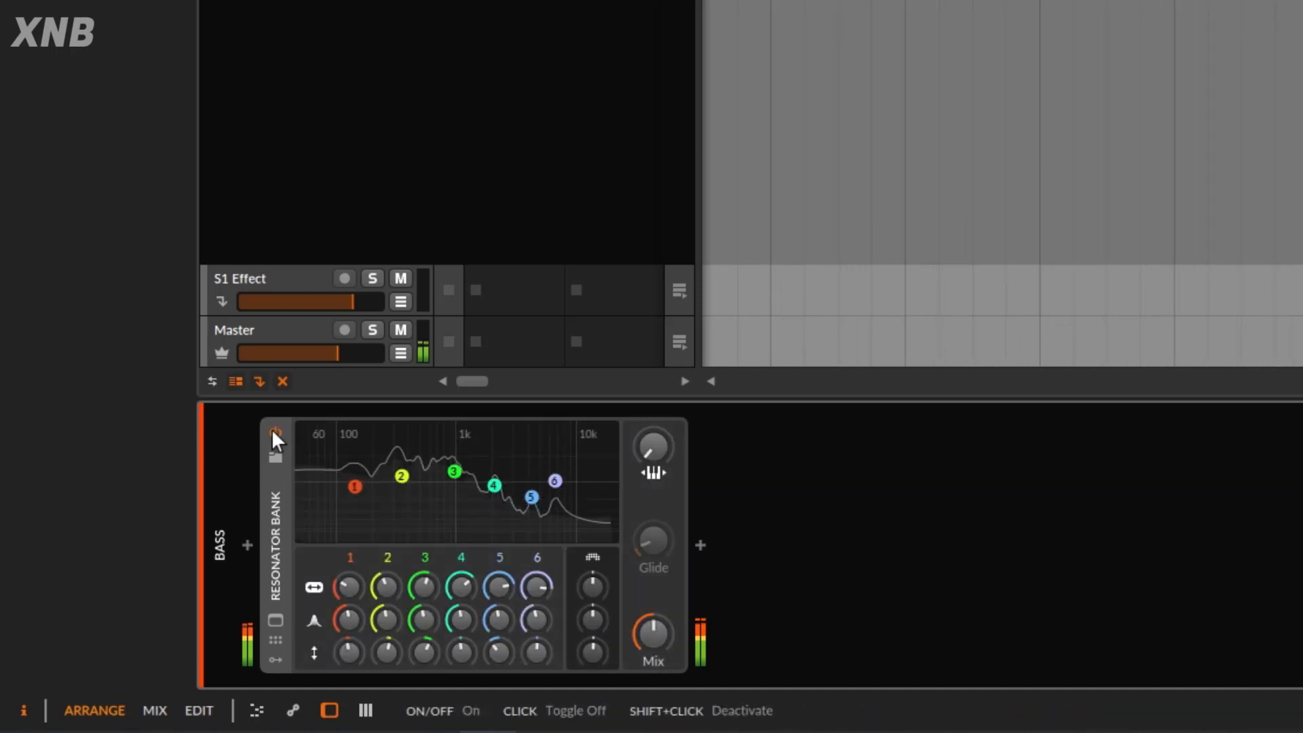
Step: Turn the resonance of all six Resonator Bank bands down to minimum and set the mix to 100 %
drag(348, 620, 529, 644)
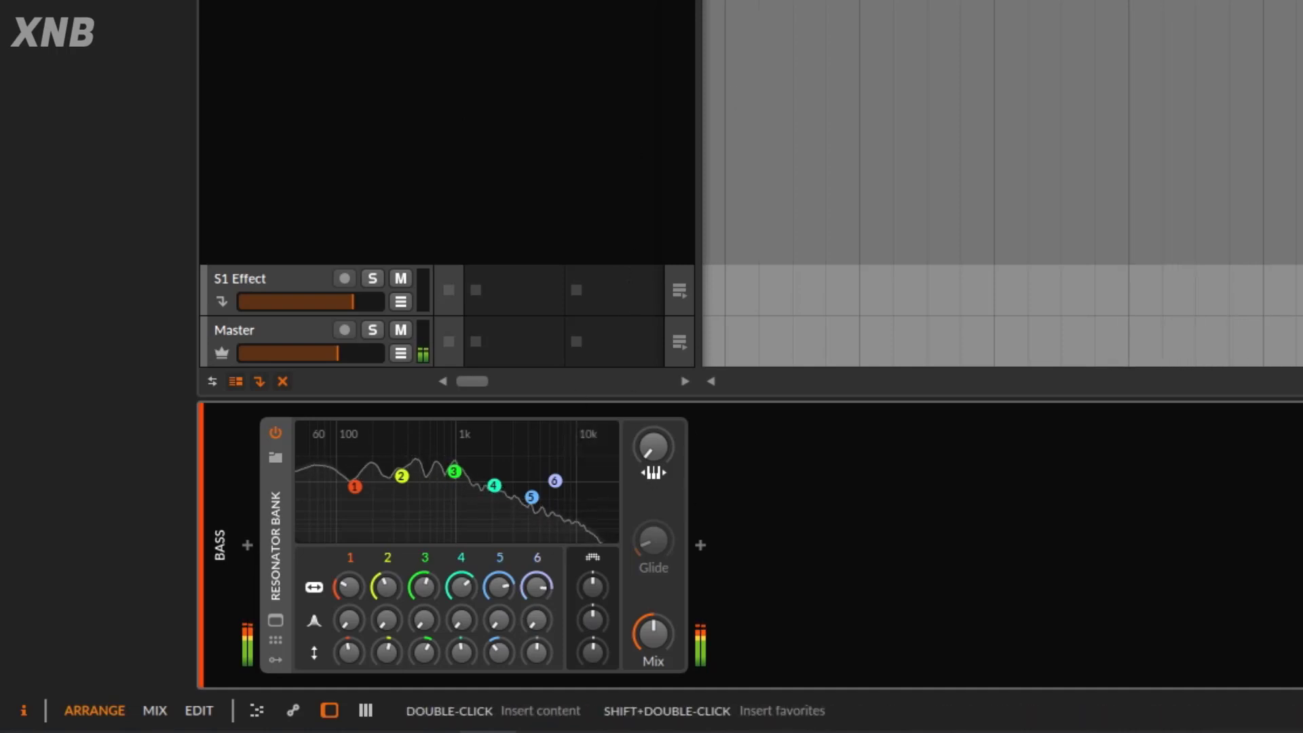
key(i)
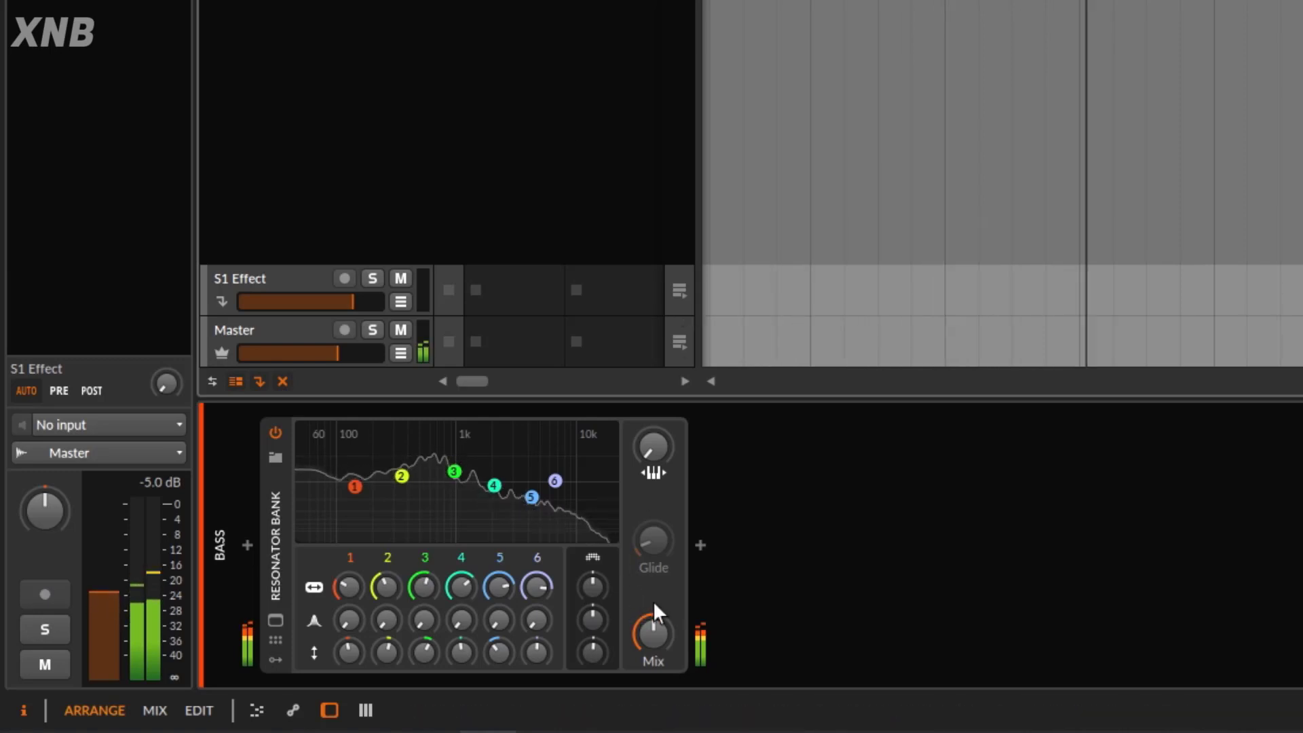
drag(653, 633, 653, 583)
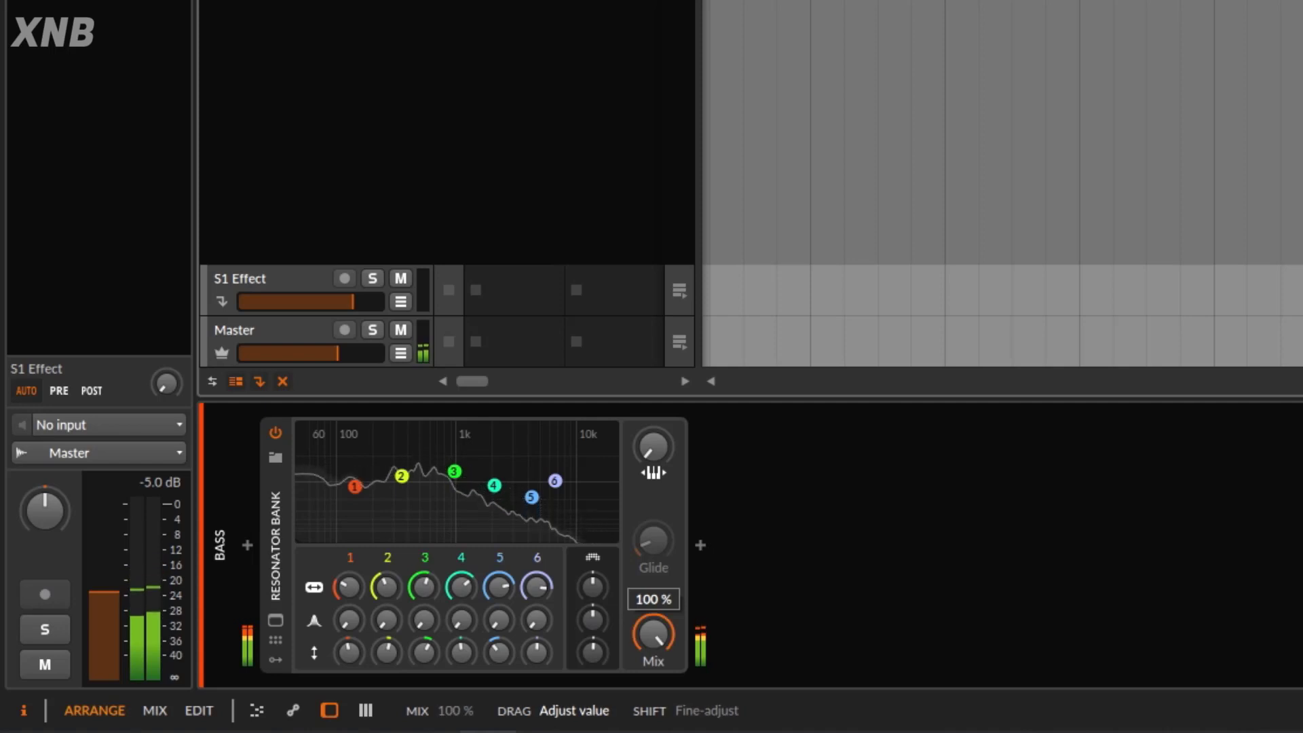
Step: Set the Resonator Bank's mix to 0 % and restart playback to hear the unprocessed bass
drag(653, 584, 652, 685)
key(space)
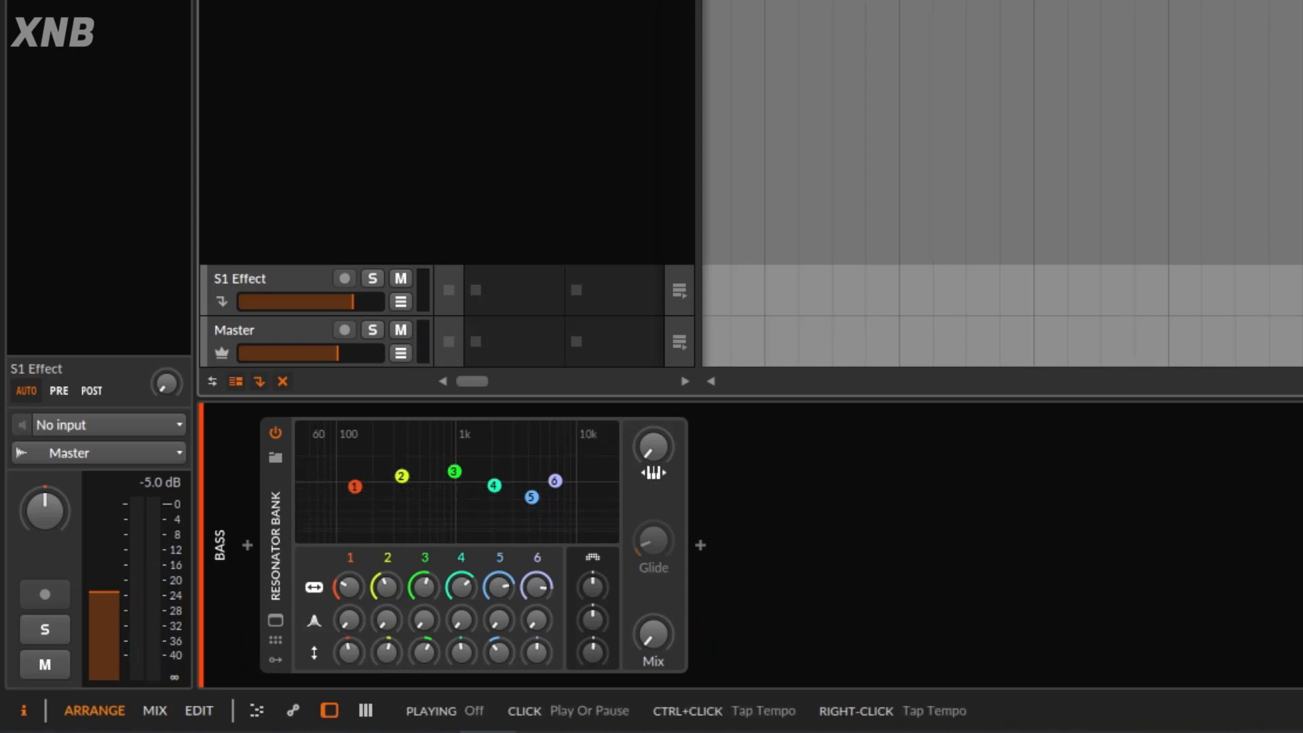
key(space)
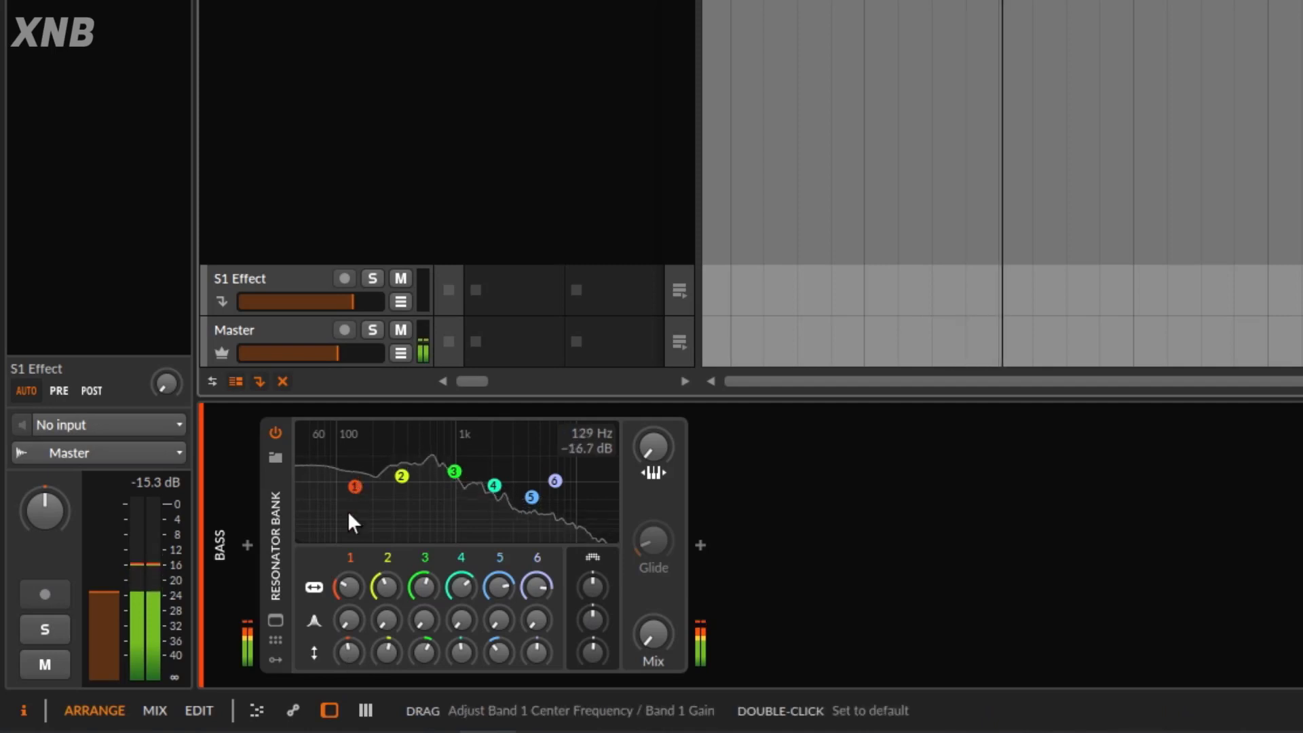
Step: Raise the gains of bands 1 to 5, with band 5 at +6.9 dB, and turn all six bands' gains down to minimum
drag(352, 654, 352, 635)
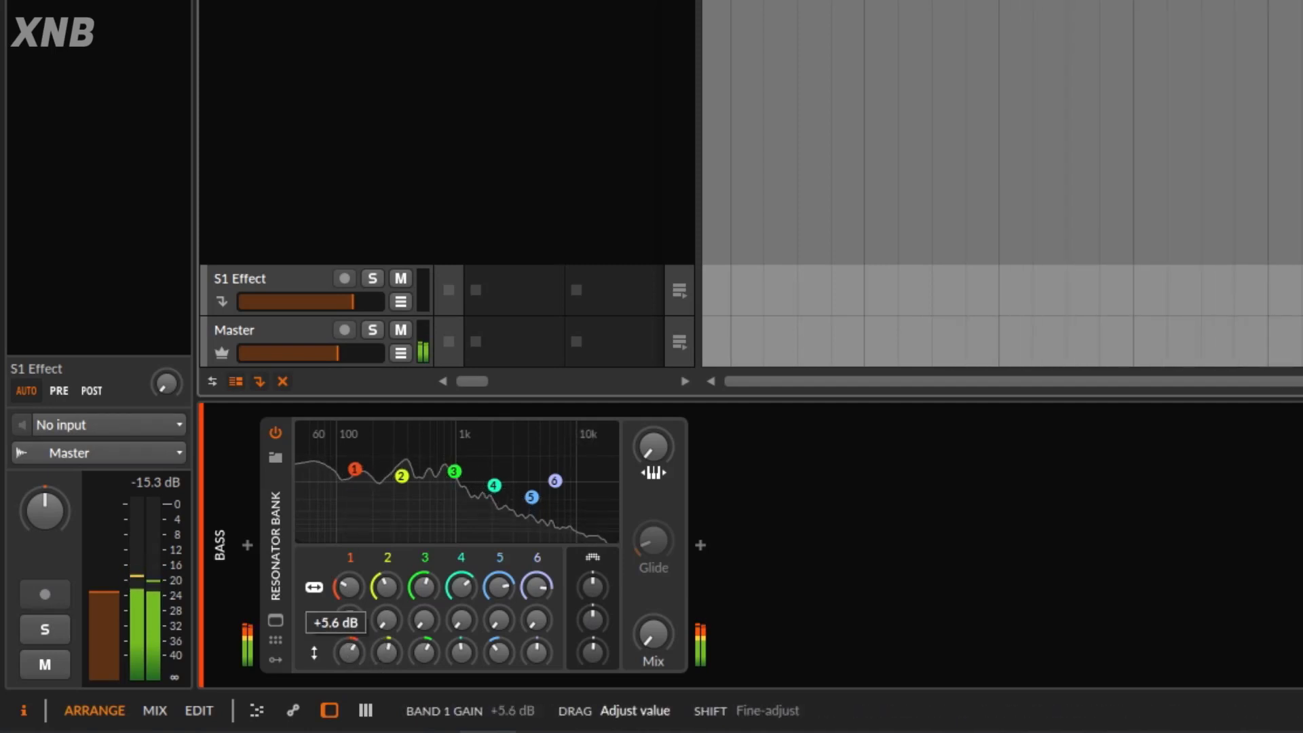
drag(352, 587, 352, 543)
drag(389, 653, 423, 643)
drag(461, 619, 501, 645)
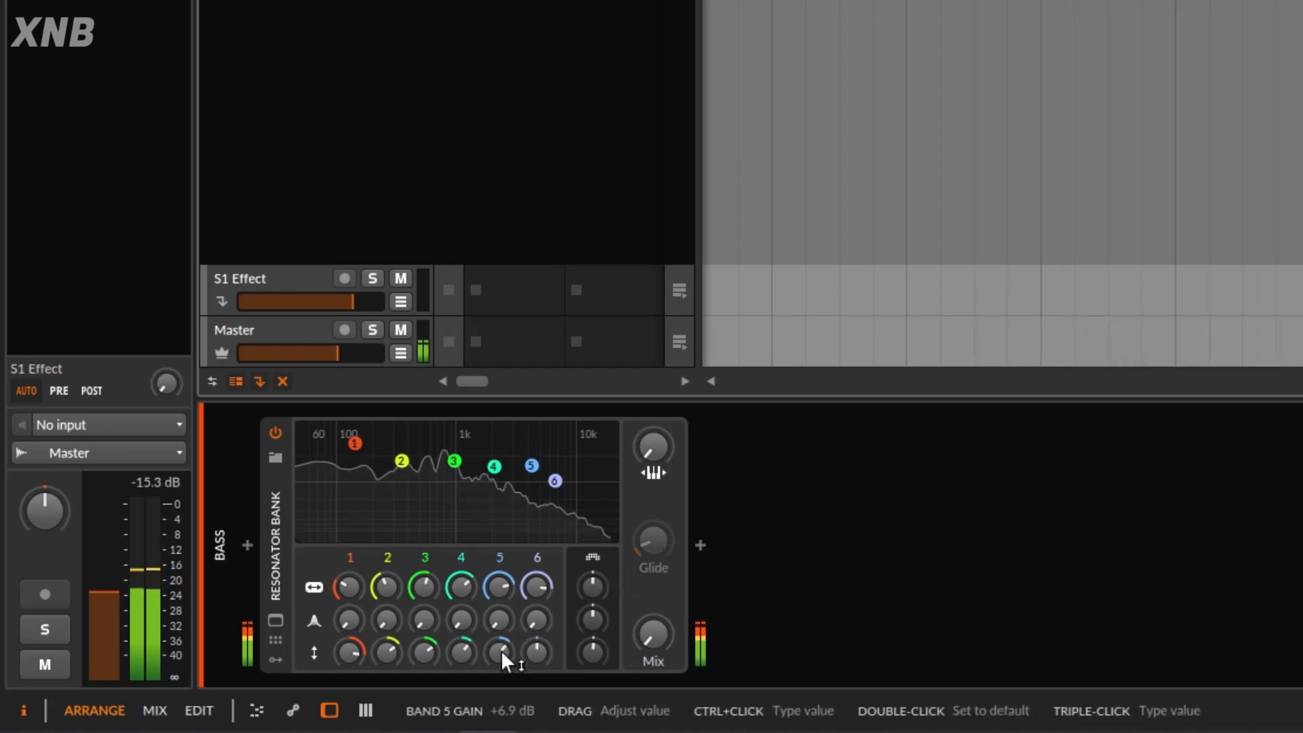
drag(534, 650, 351, 650)
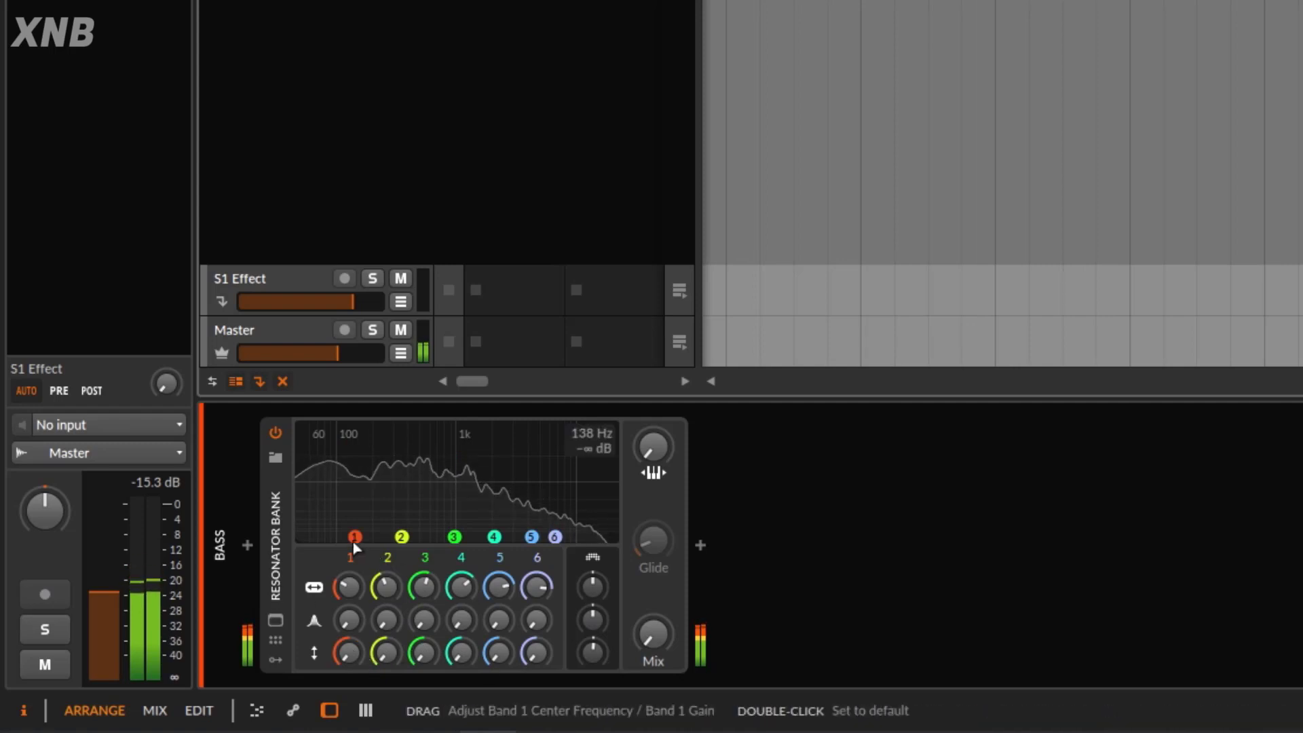
Step: Compare mix levels of 100 % and 0 % with all bands silenced, and settle on a mix of about 50 %
drag(654, 658, 654, 626)
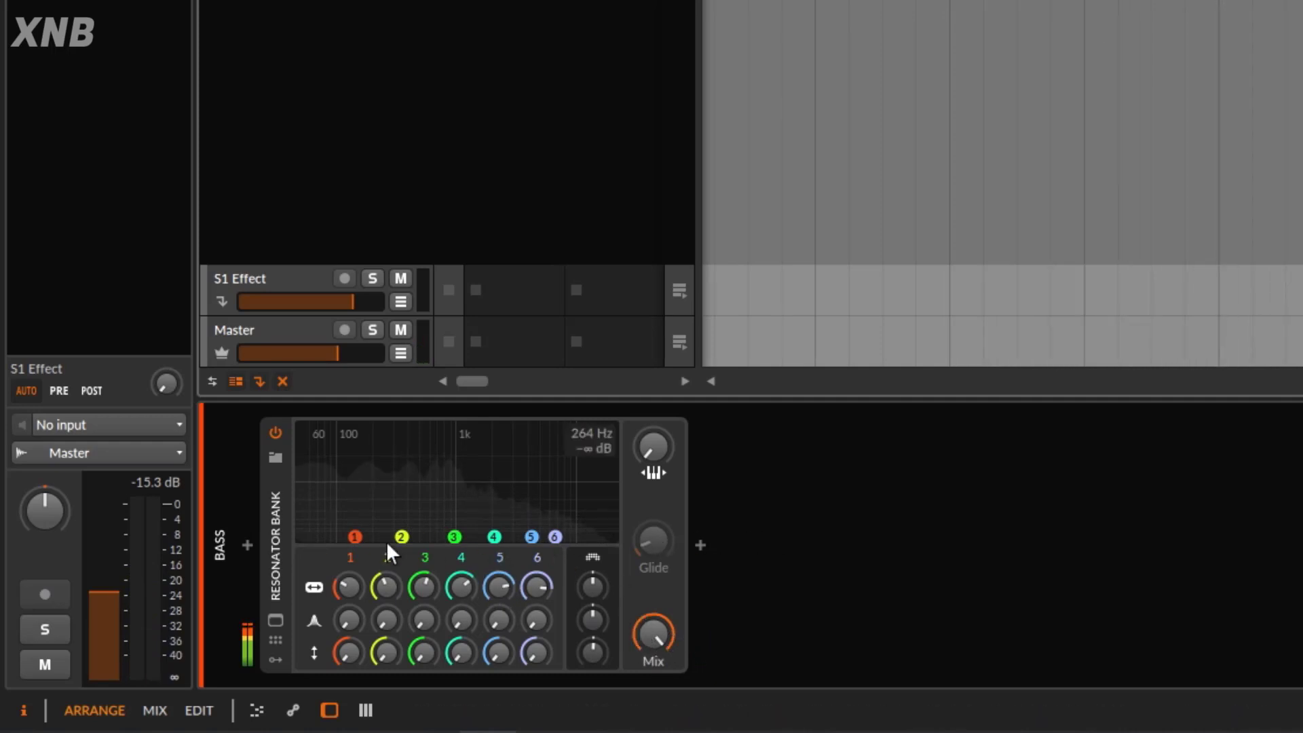
drag(652, 632, 652, 679)
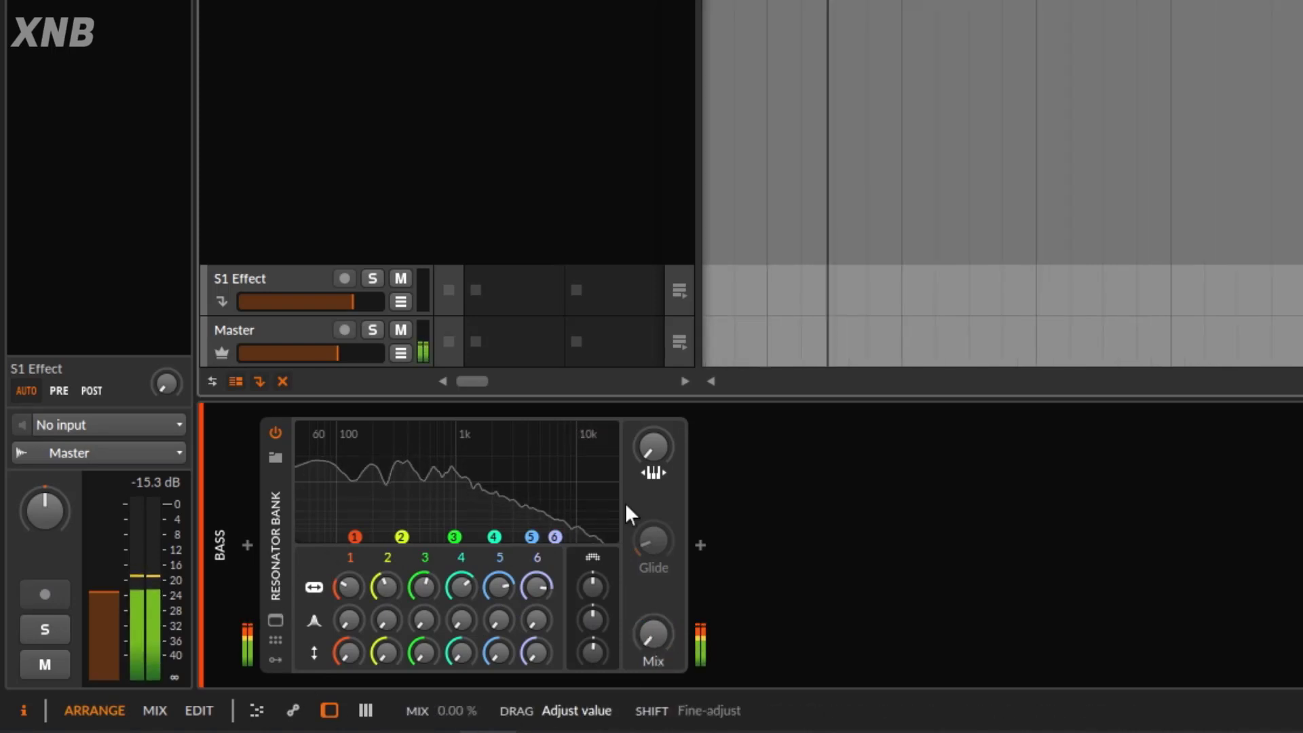
double_click(657, 630)
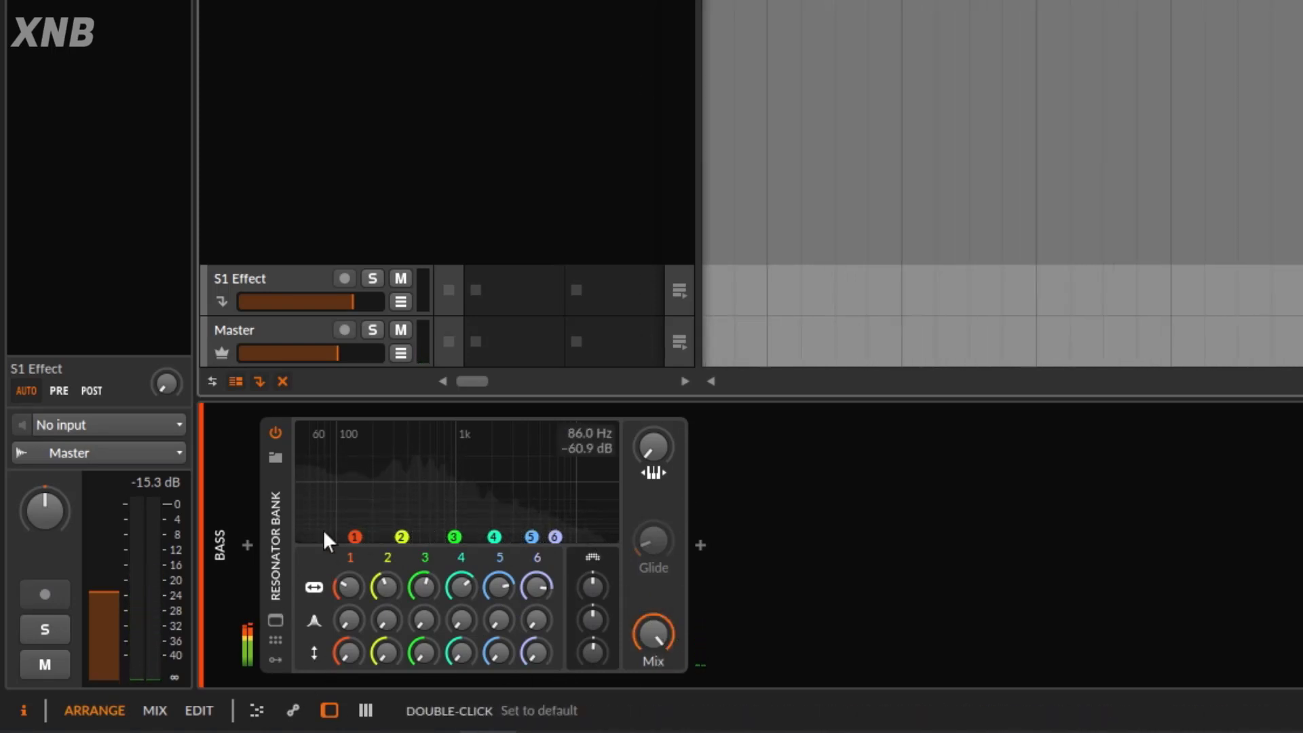
drag(649, 638, 649, 638)
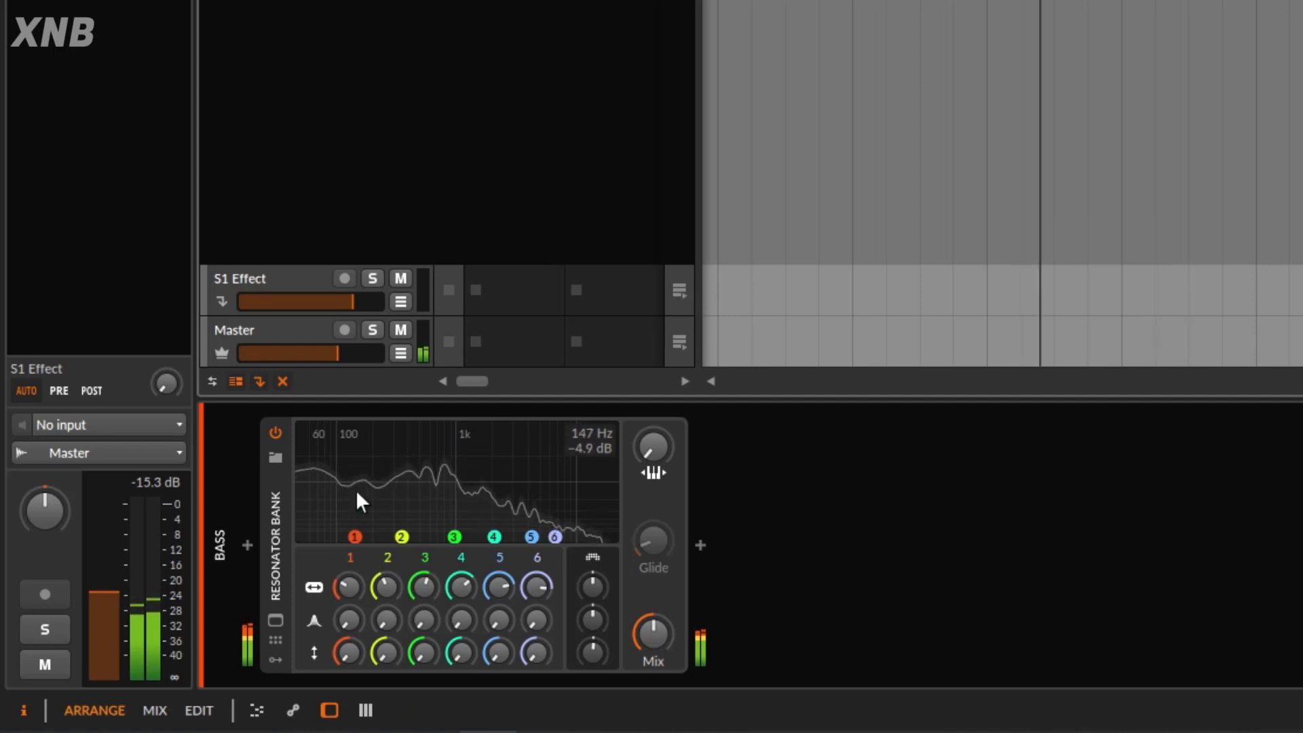
mouse_move(665, 629)
mouse_down()
mouse_move(665, 668)
mouse_move(658, 591)
mouse_move(660, 678)
mouse_move(659, 652)
mouse_up()
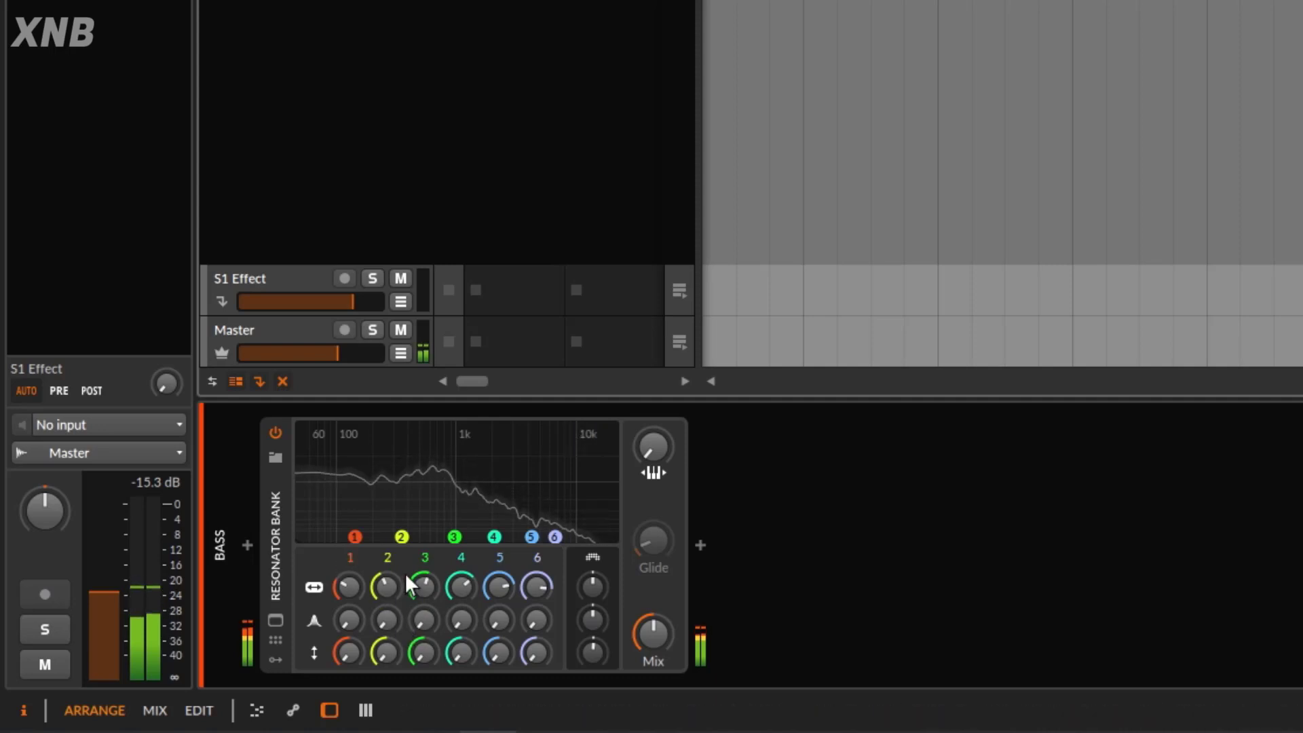
Step: Reset the center frequencies of all the Resonator Bank's bands to the default 1000 Hz
double_click(345, 582)
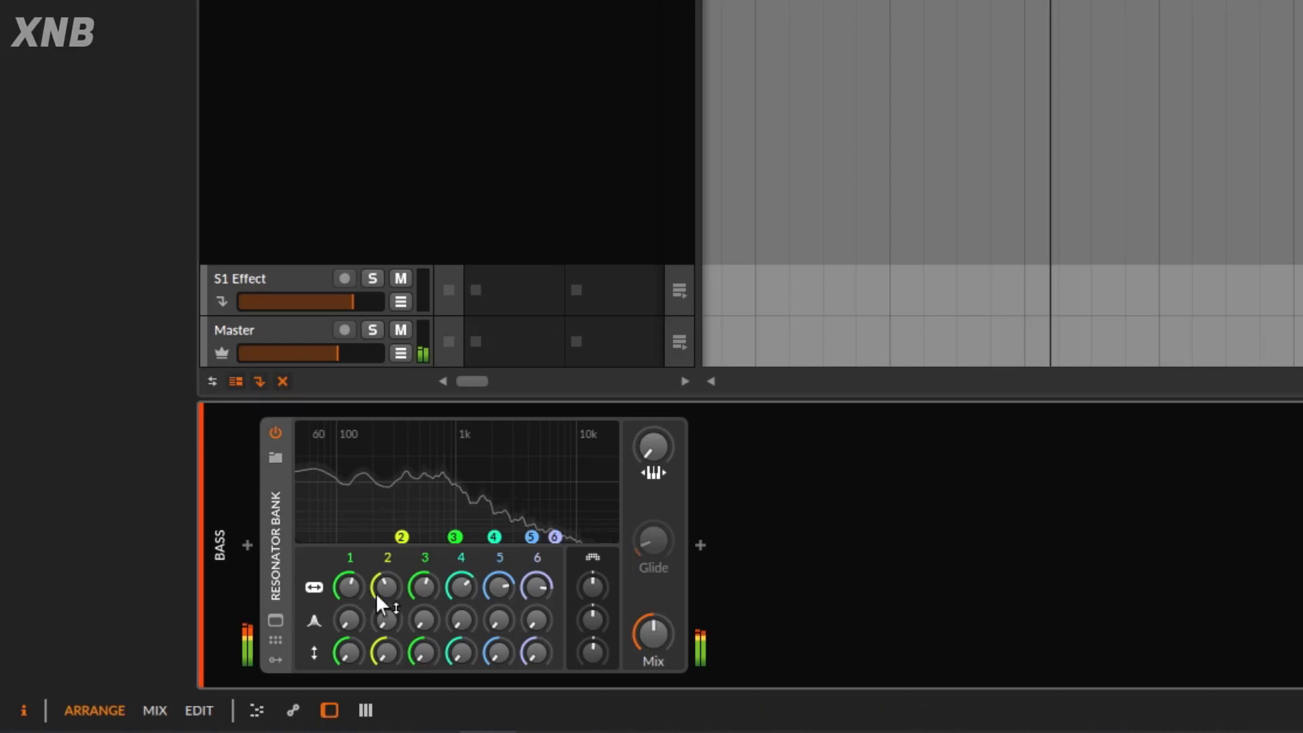
double_click(397, 586)
double_click(456, 585)
double_click(508, 585)
double_click(536, 584)
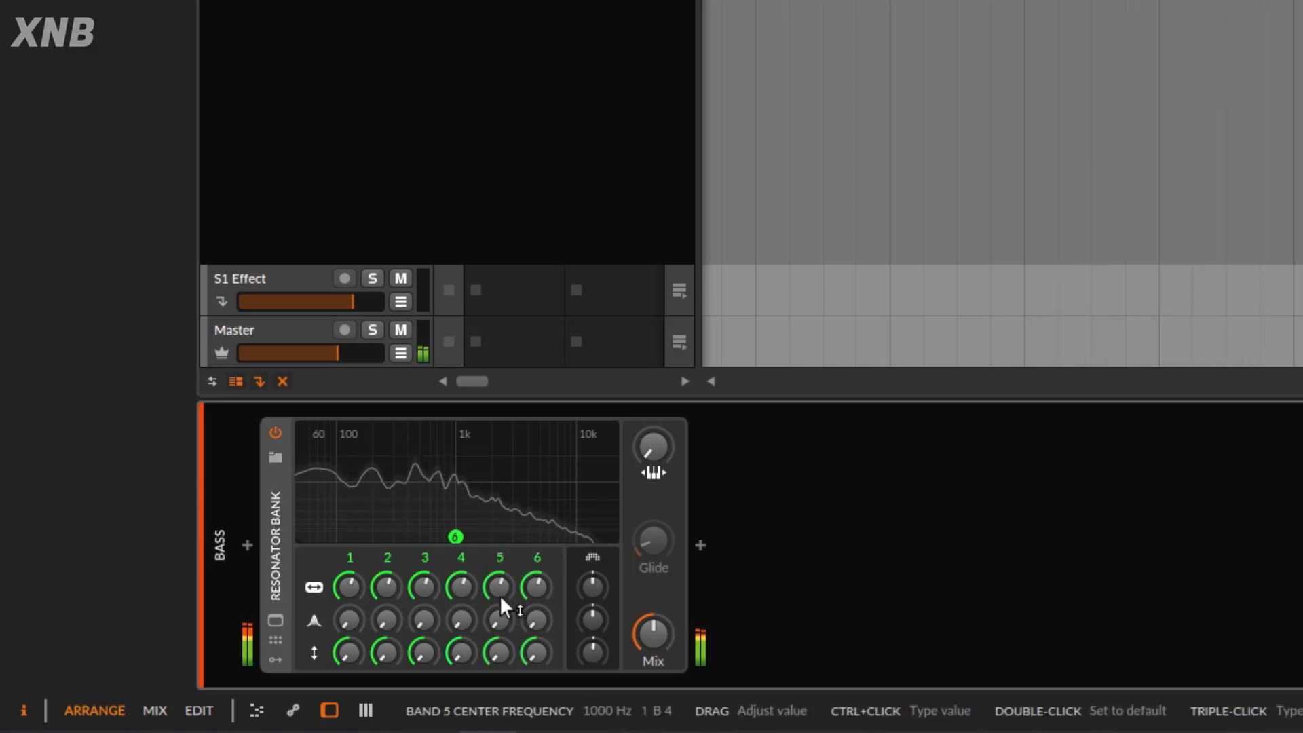
Step: Tune band 1 to the low end between 100 Hz and 1 kHz, raise its resonance and gain, and nudge the mix slightly above 50 %
drag(349, 588, 349, 614)
mouse_move(421, 536)
mouse_down()
mouse_move(375, 484)
mouse_move(349, 477)
mouse_up()
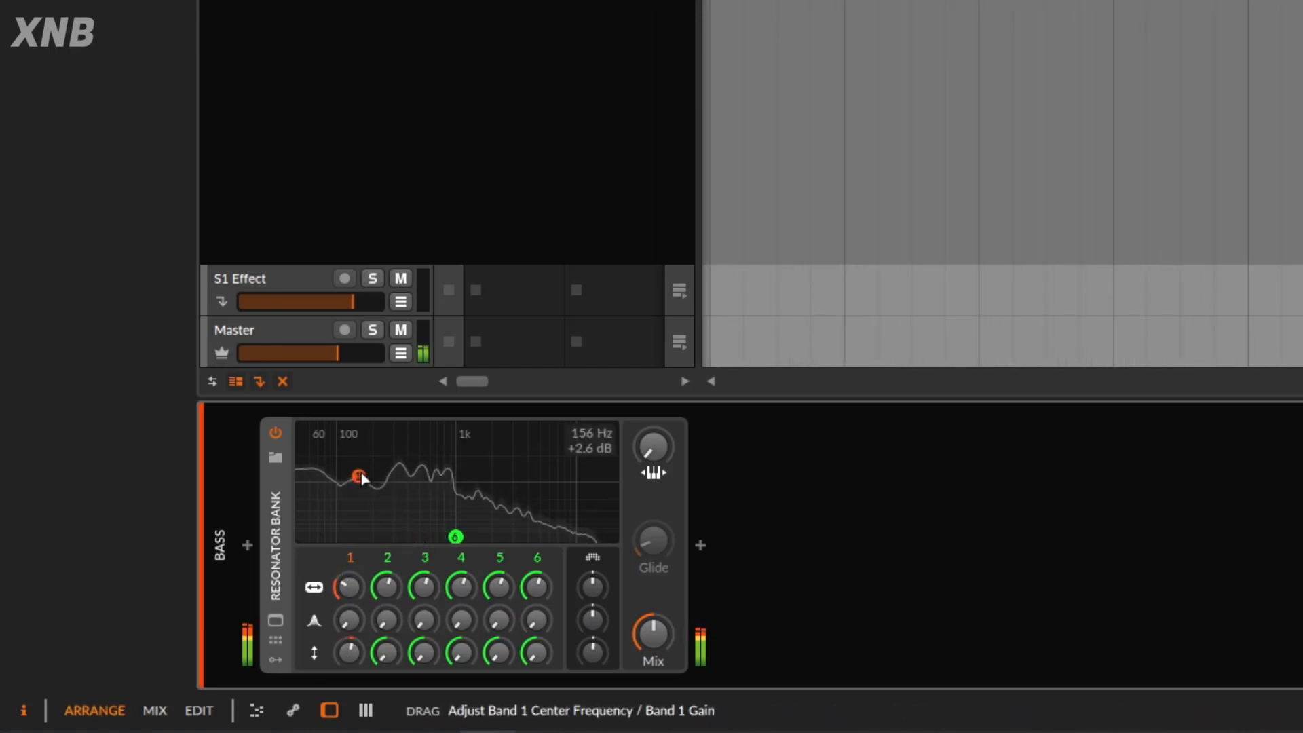
mouse_move(349, 588)
mouse_down()
mouse_move(349, 604)
mouse_move(349, 522)
mouse_up()
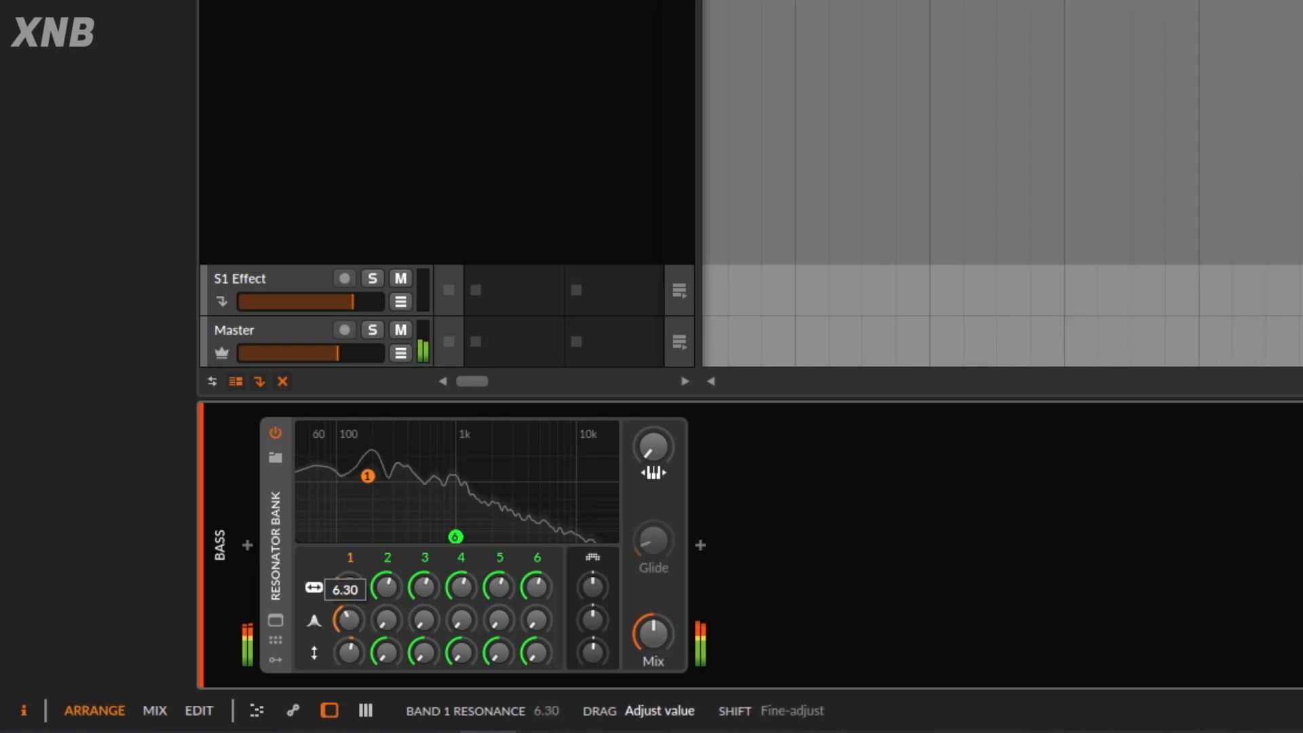
drag(349, 587, 349, 568)
drag(356, 655, 356, 679)
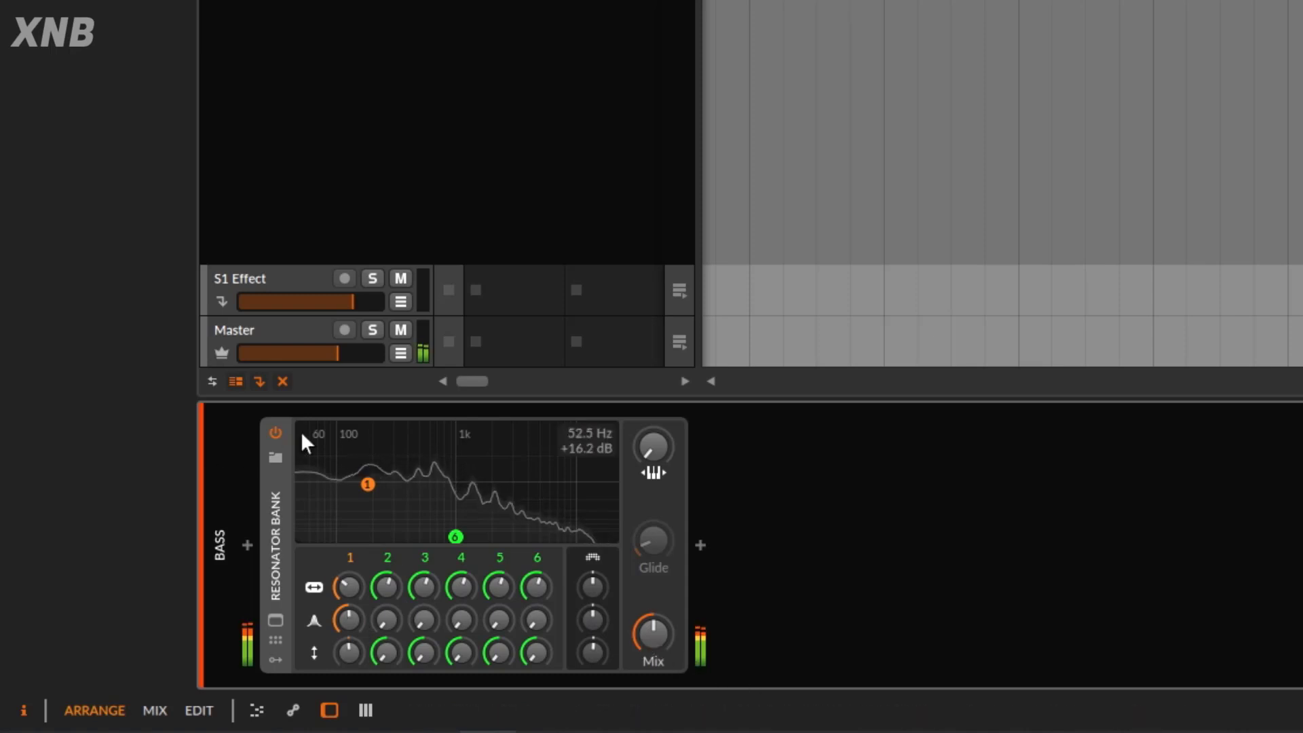
mouse_move(644, 624)
mouse_down()
mouse_move(645, 678)
mouse_move(645, 625)
mouse_up()
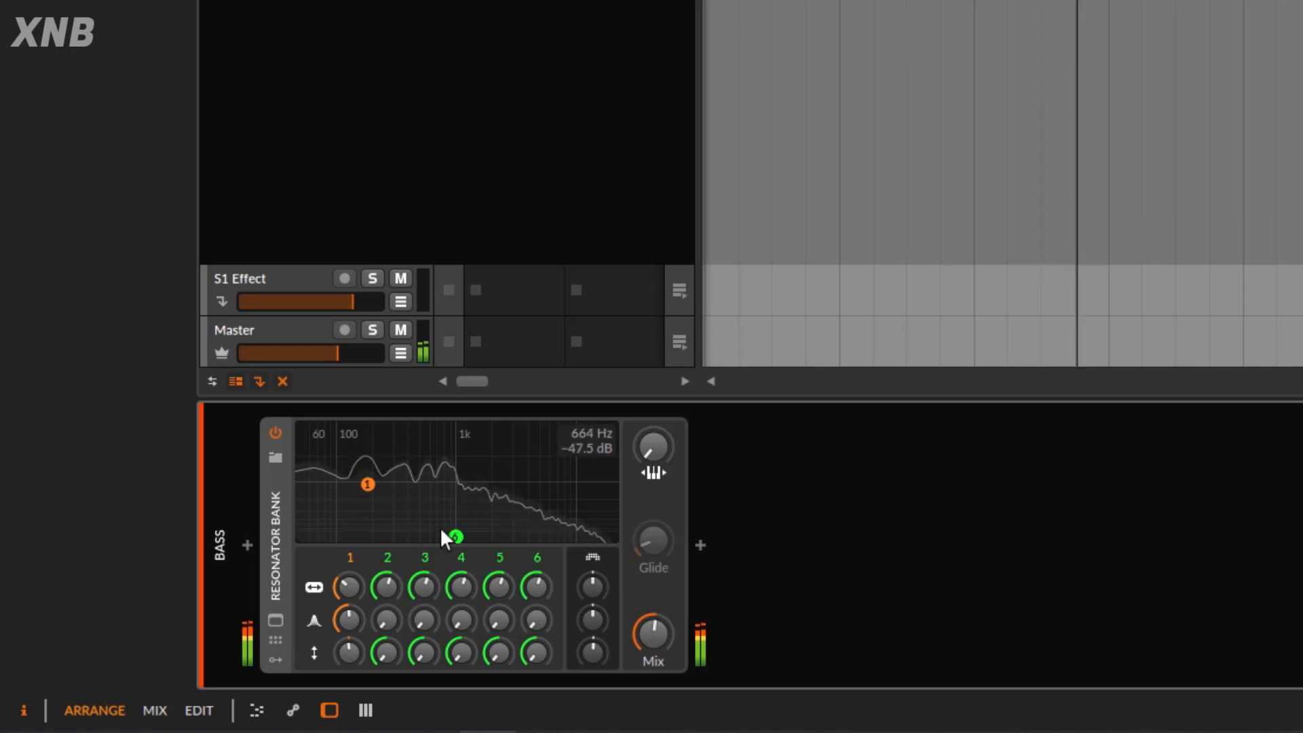
Step: Bring in bands 2, 3 and 4 at ascending frequencies, with resonance about 7.79 on band 2 and 215.87 on band 4
mouse_move(383, 583)
mouse_down()
mouse_move(393, 623)
mouse_move(392, 601)
mouse_up()
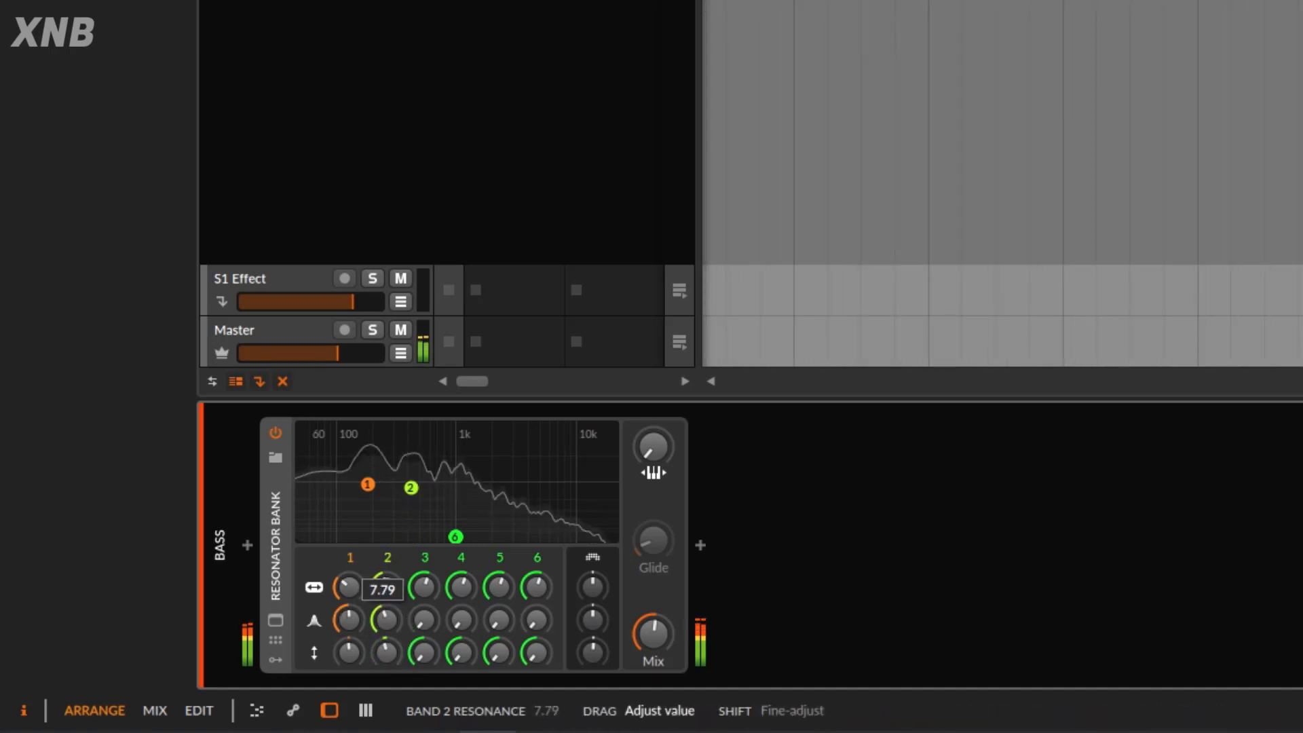
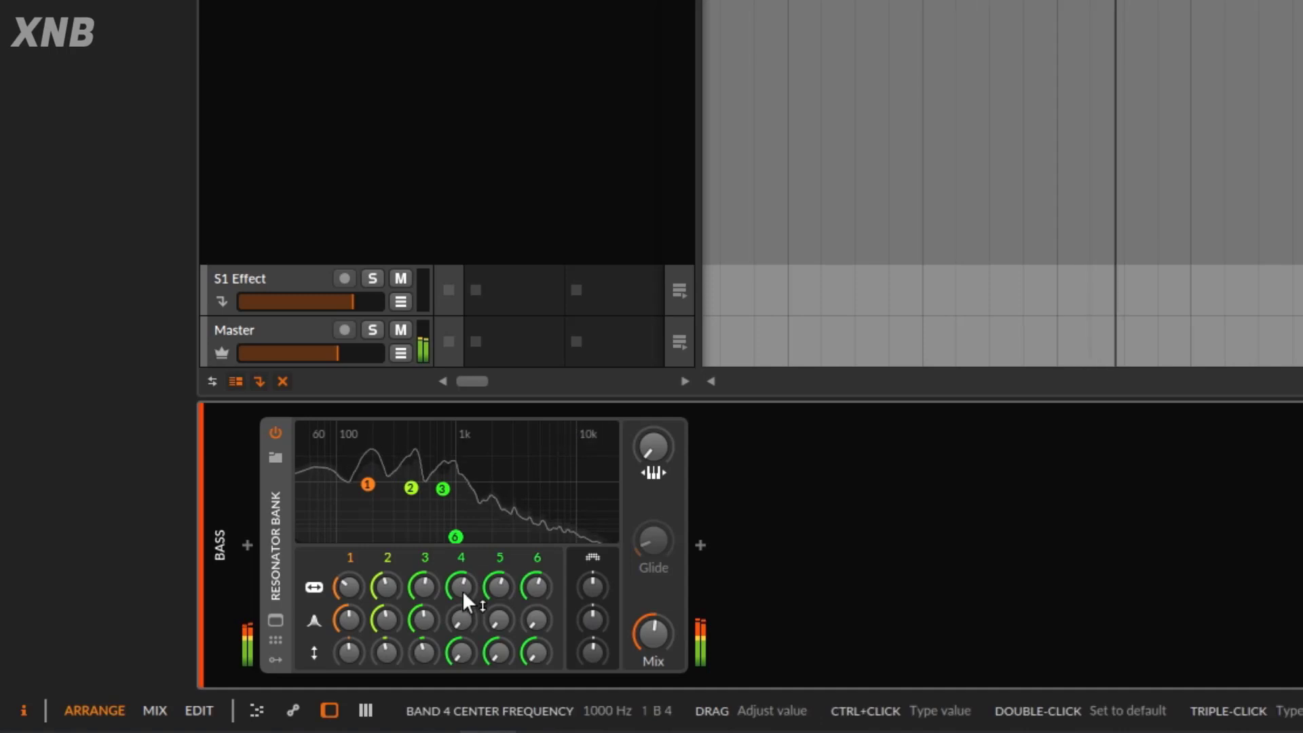
drag(462, 591, 462, 611)
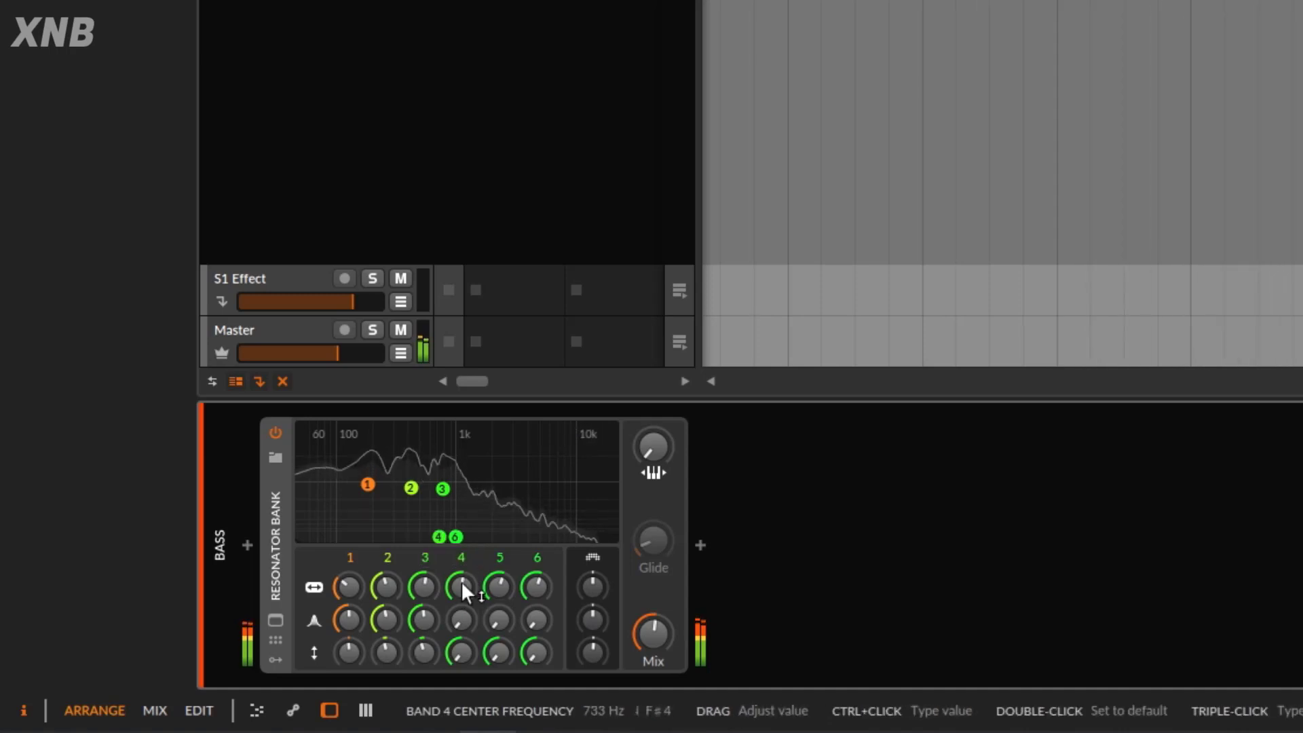
drag(461, 588, 460, 533)
drag(423, 619, 423, 584)
mouse_move(462, 627)
mouse_down()
mouse_move(462, 607)
mouse_move(463, 622)
mouse_up()
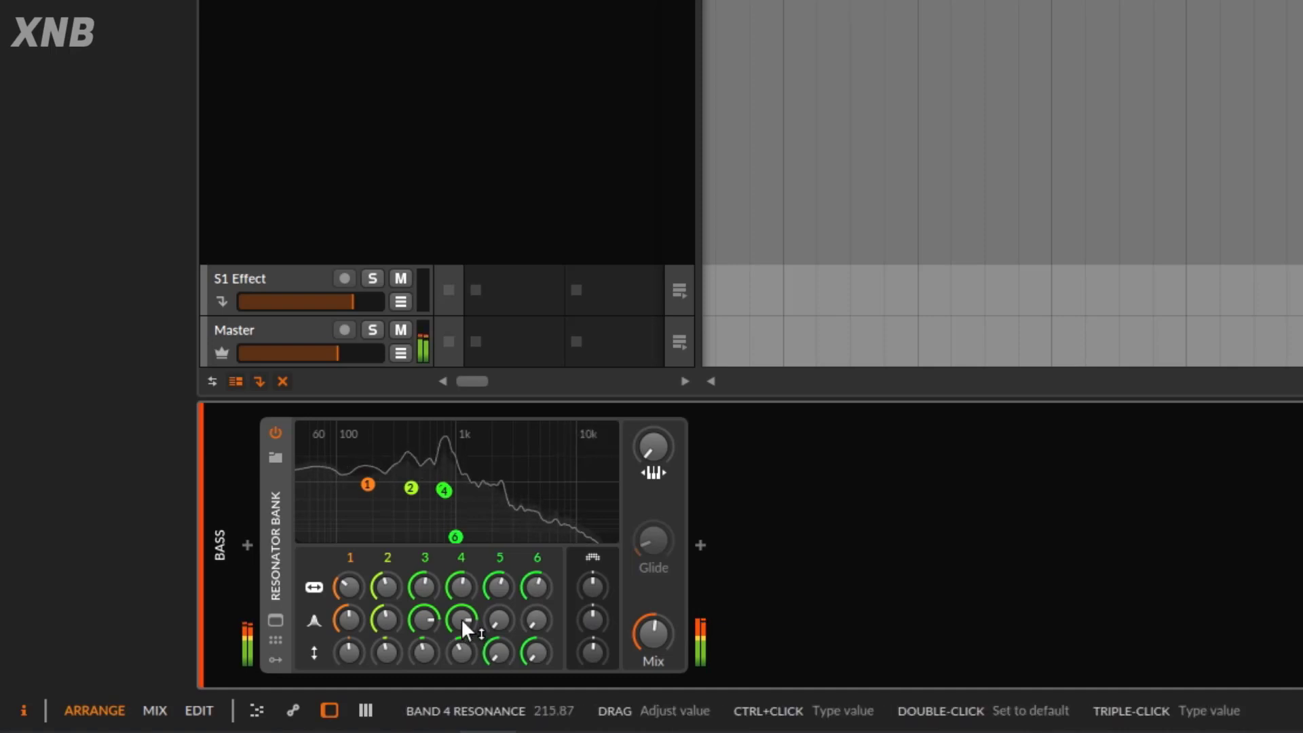
drag(458, 584, 457, 566)
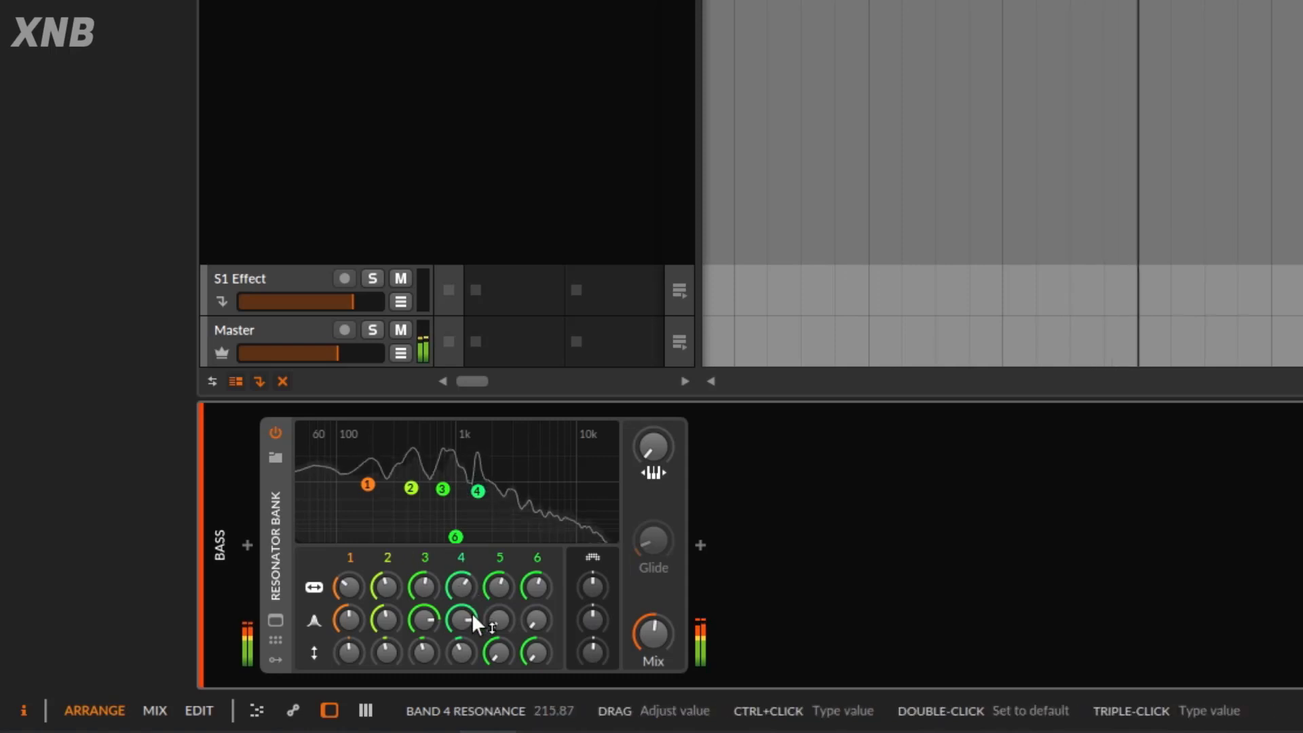
Step: Bring in bands 5 and 6 between 1 kHz and 10 kHz by raising their gain, center frequency and resonance
drag(498, 650, 498, 642)
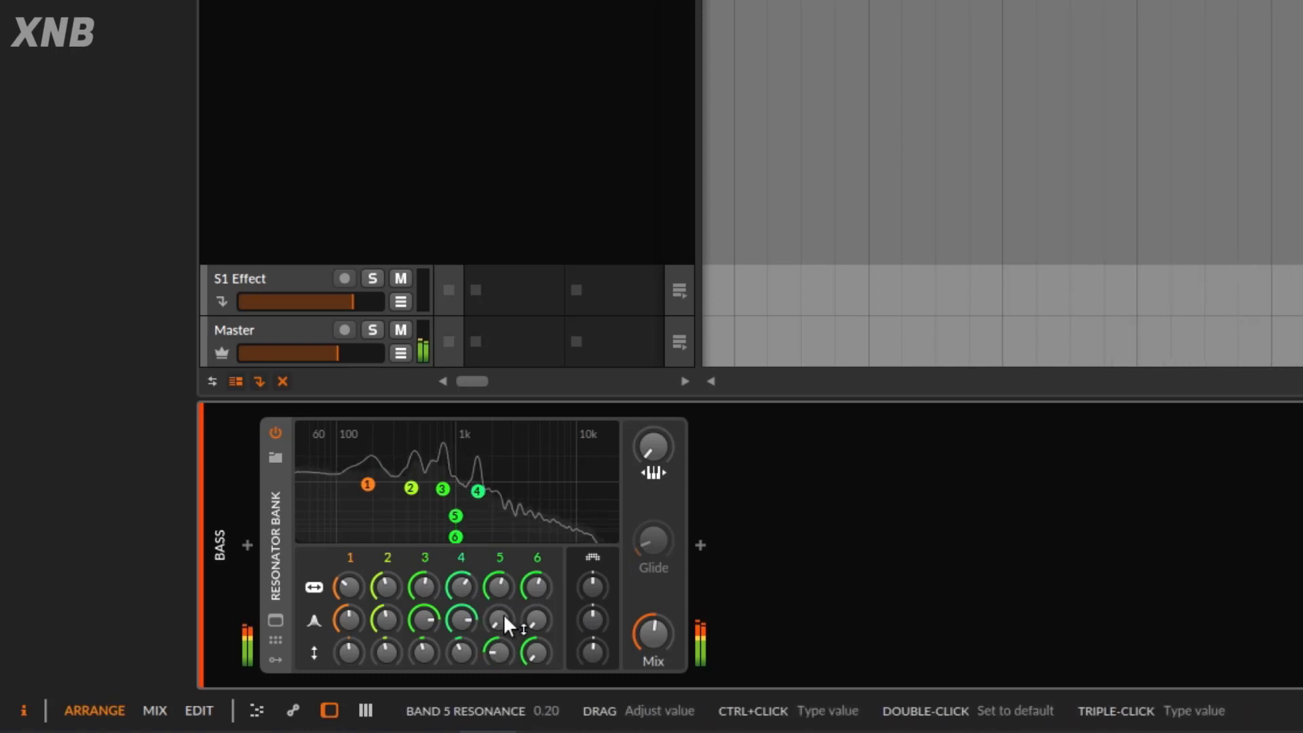
drag(495, 584, 495, 570)
drag(501, 621, 501, 607)
drag(502, 663, 498, 636)
drag(499, 585, 536, 565)
drag(536, 650, 541, 590)
Step: Lower the Resonator Bank's mix to 17.5 % and compare the sound with the device bypassed
drag(651, 634, 652, 677)
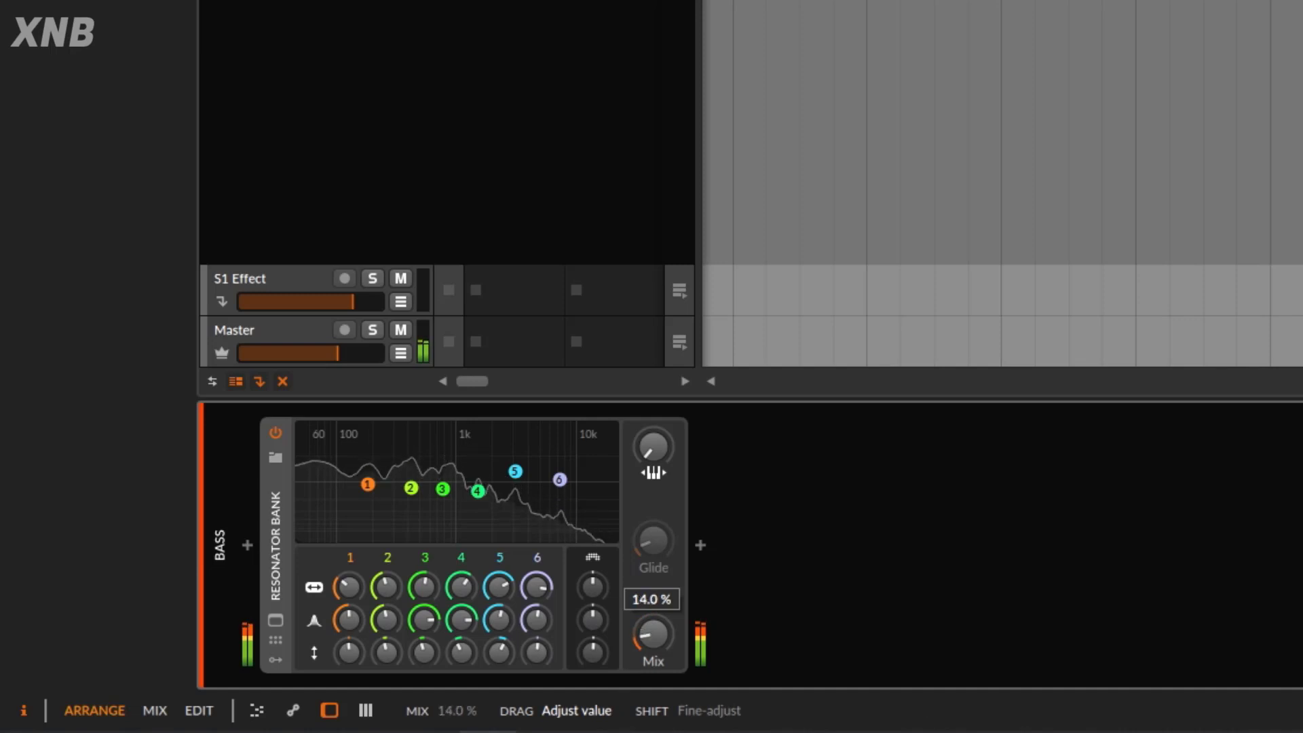
drag(652, 677, 744, 646)
drag(631, 643, 631, 636)
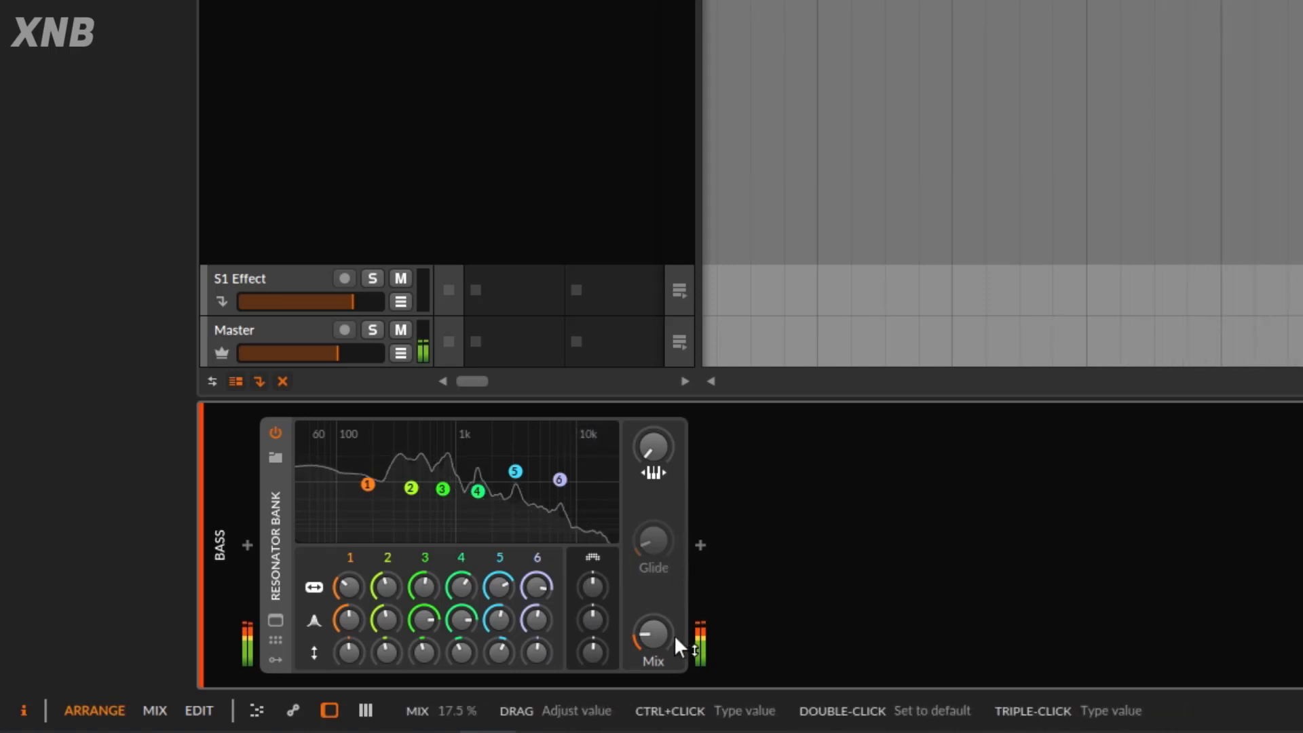
click(273, 433)
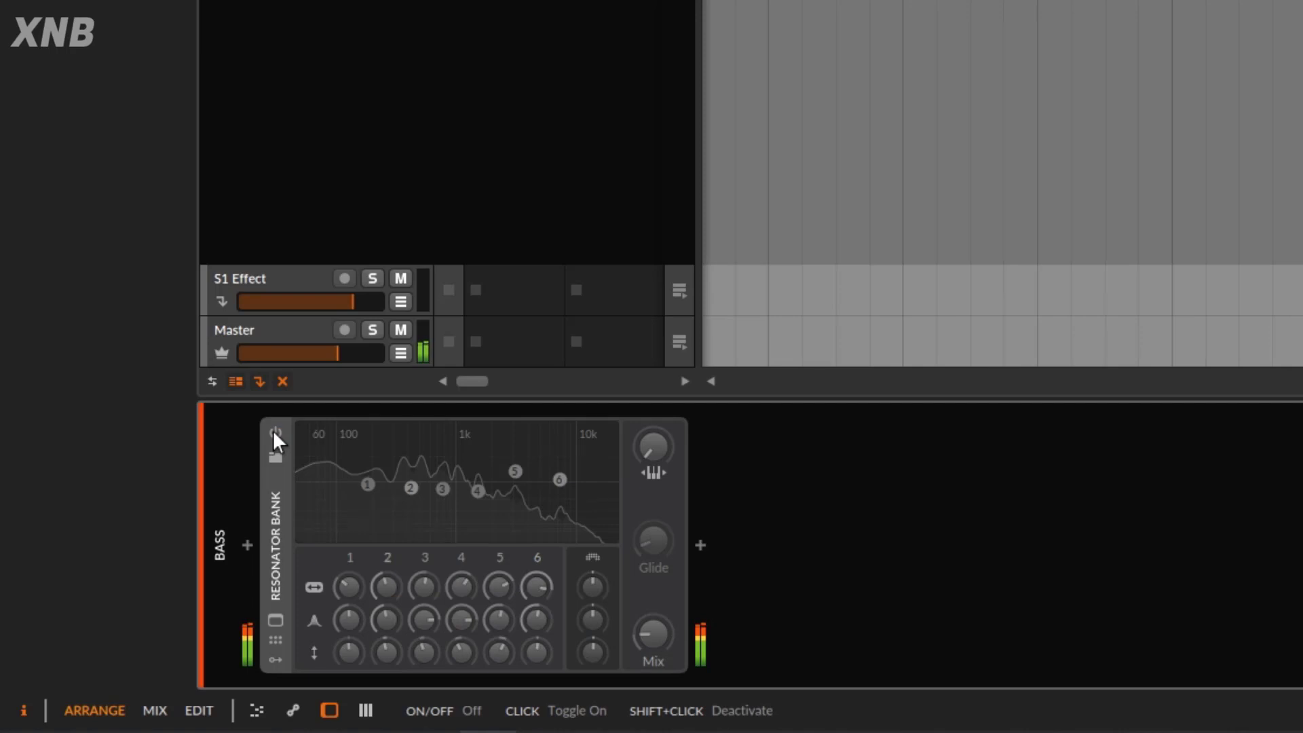
click(273, 432)
Step: Reduce the mix slightly further and compare the sound with the device bypassed again
drag(650, 637, 650, 653)
click(277, 437)
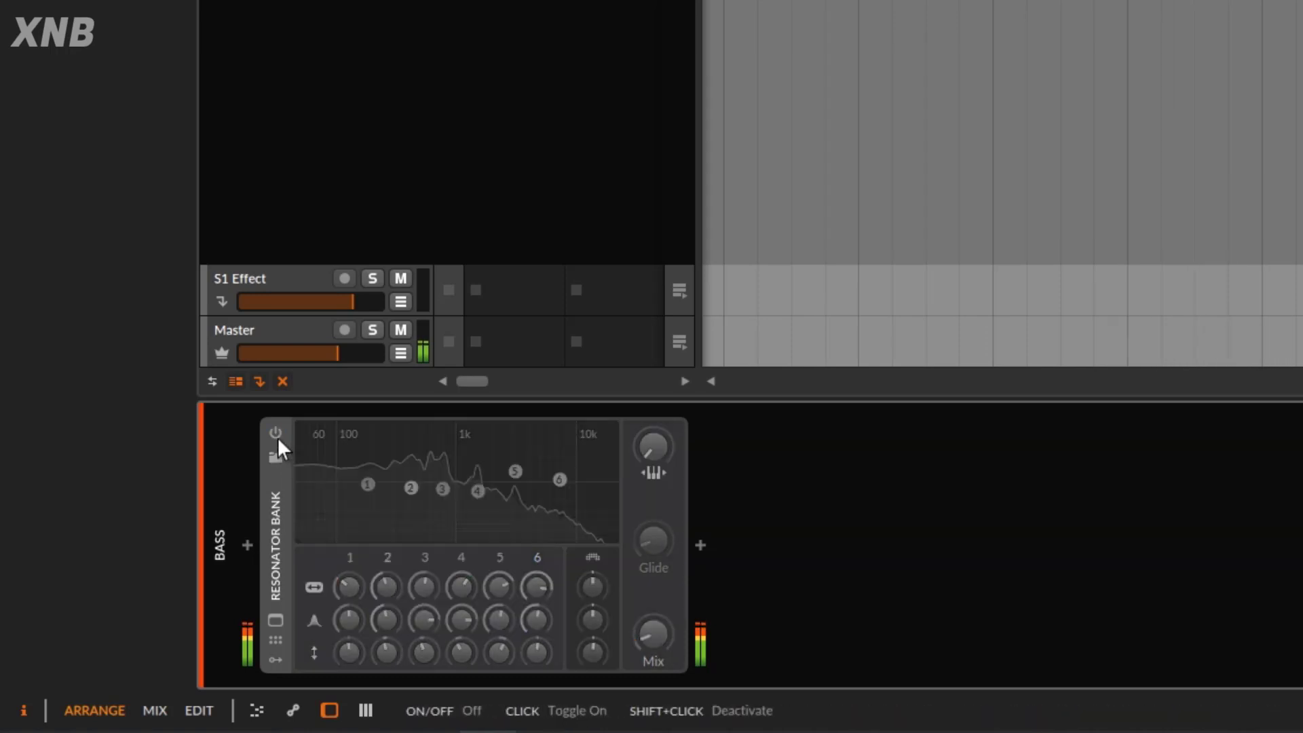
click(275, 434)
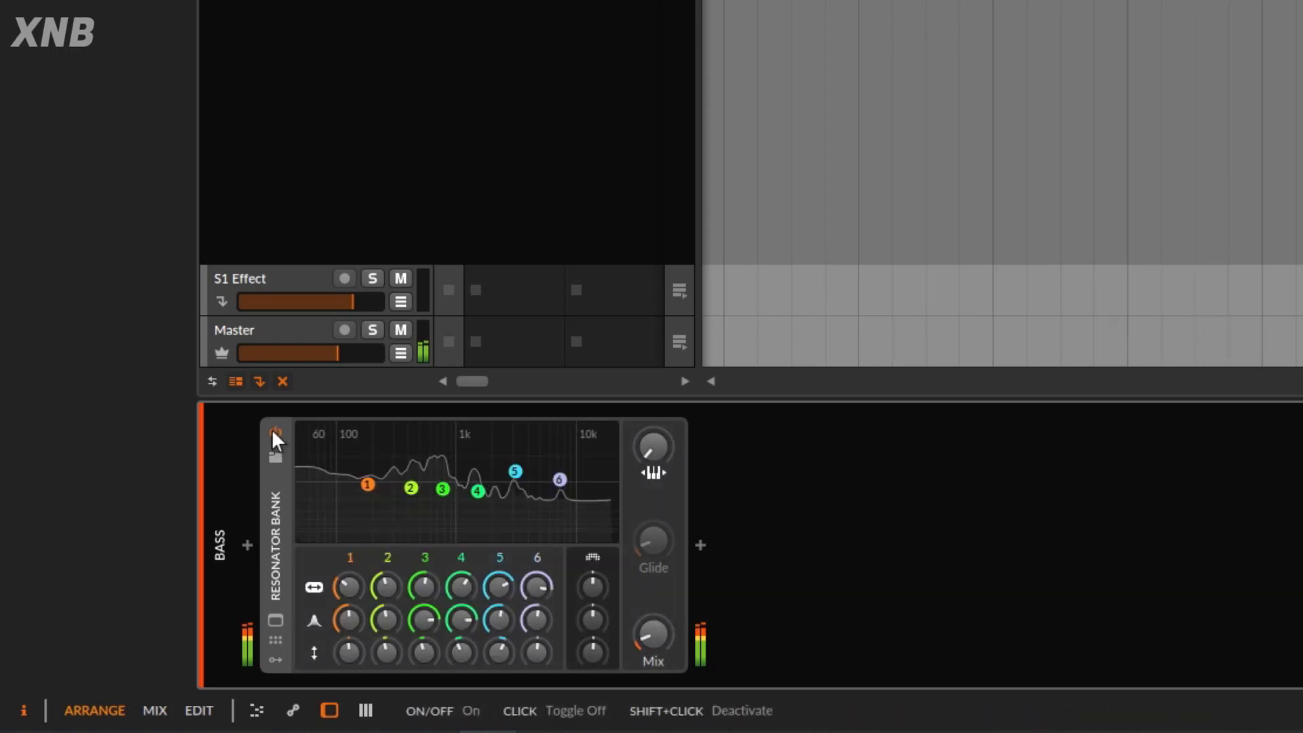
Step: Restart playback and fine-tune bands 1 to 4 in the frequency graph, lowering band 1's frequency and raising band 4's gain
key(space)
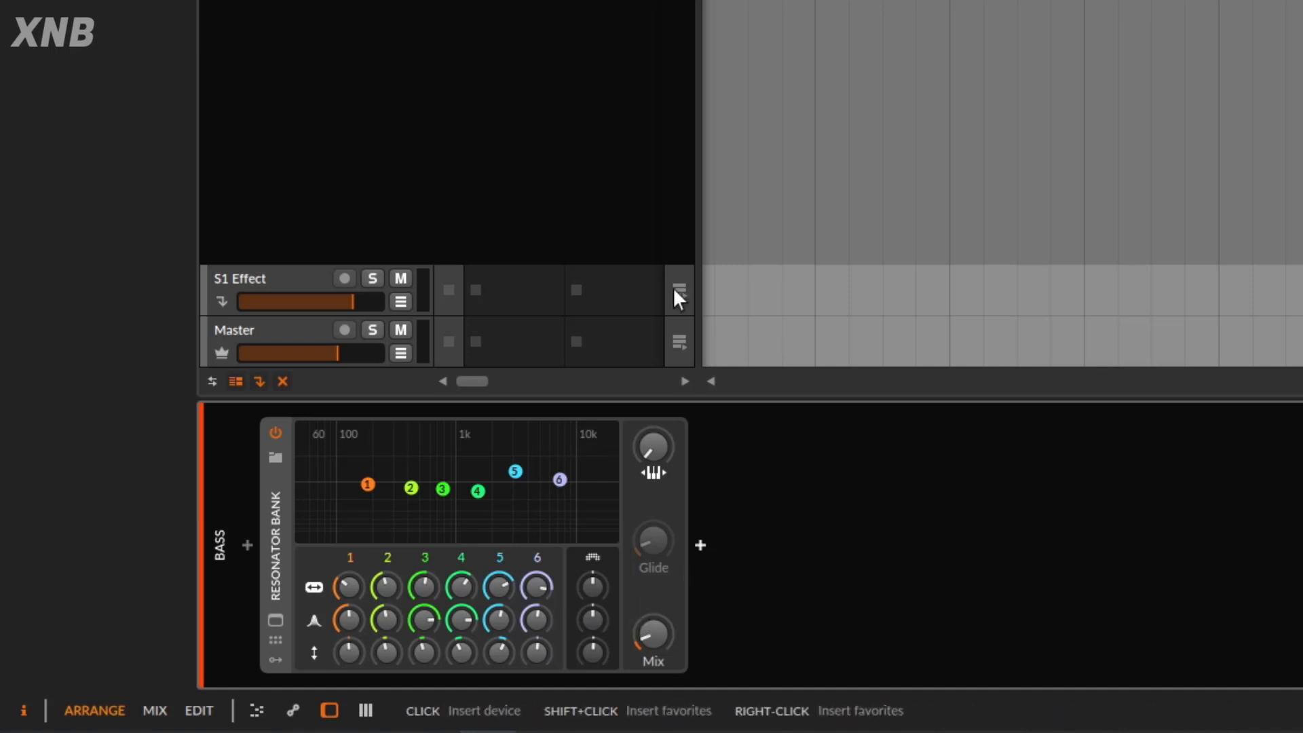
key(space)
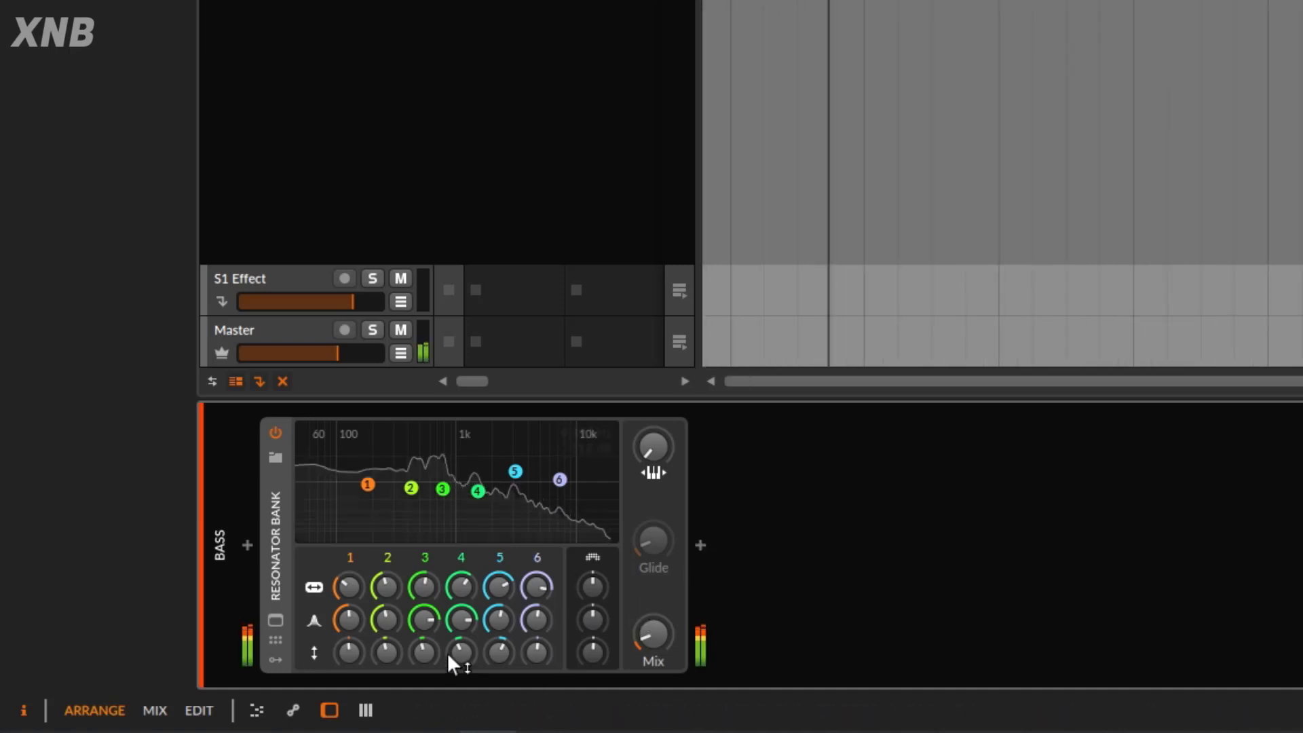
drag(367, 484, 477, 488)
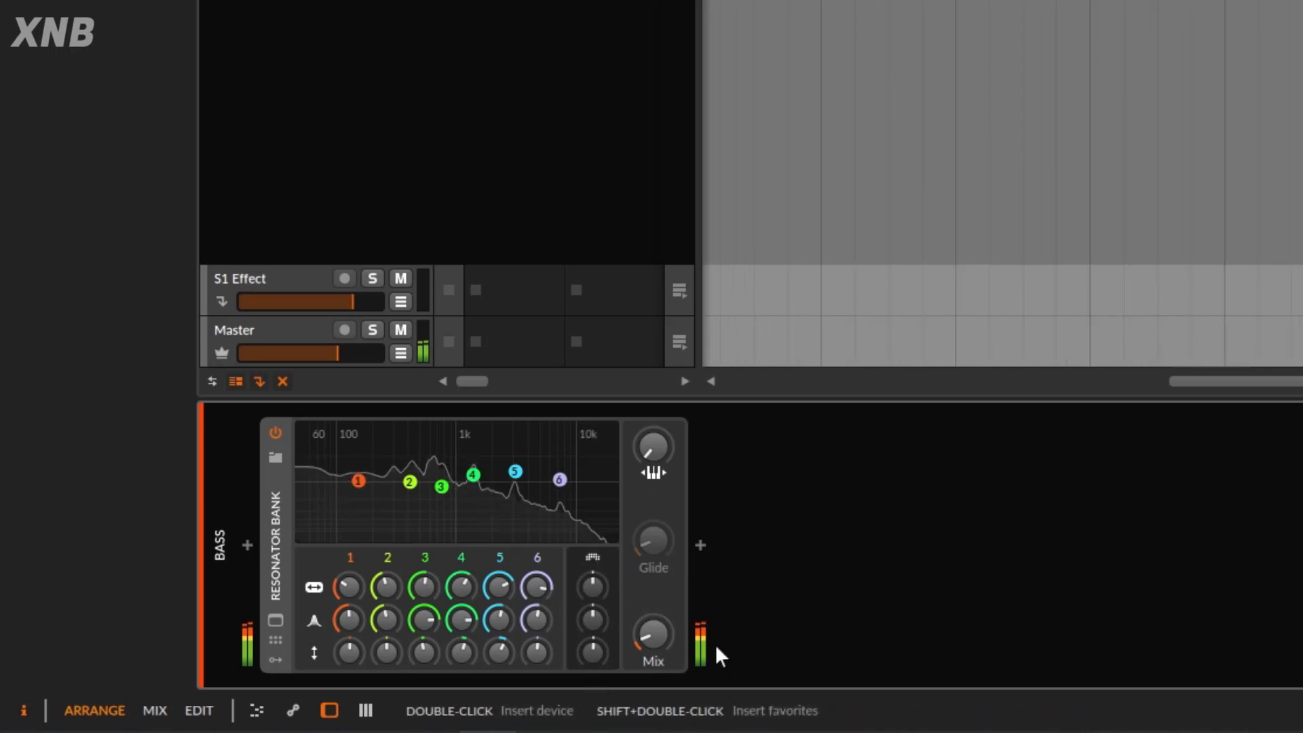
Step: Try the global frequency control and a global Q scaler of 0.10, and turn the global gain offset down to minimum
drag(591, 584, 587, 620)
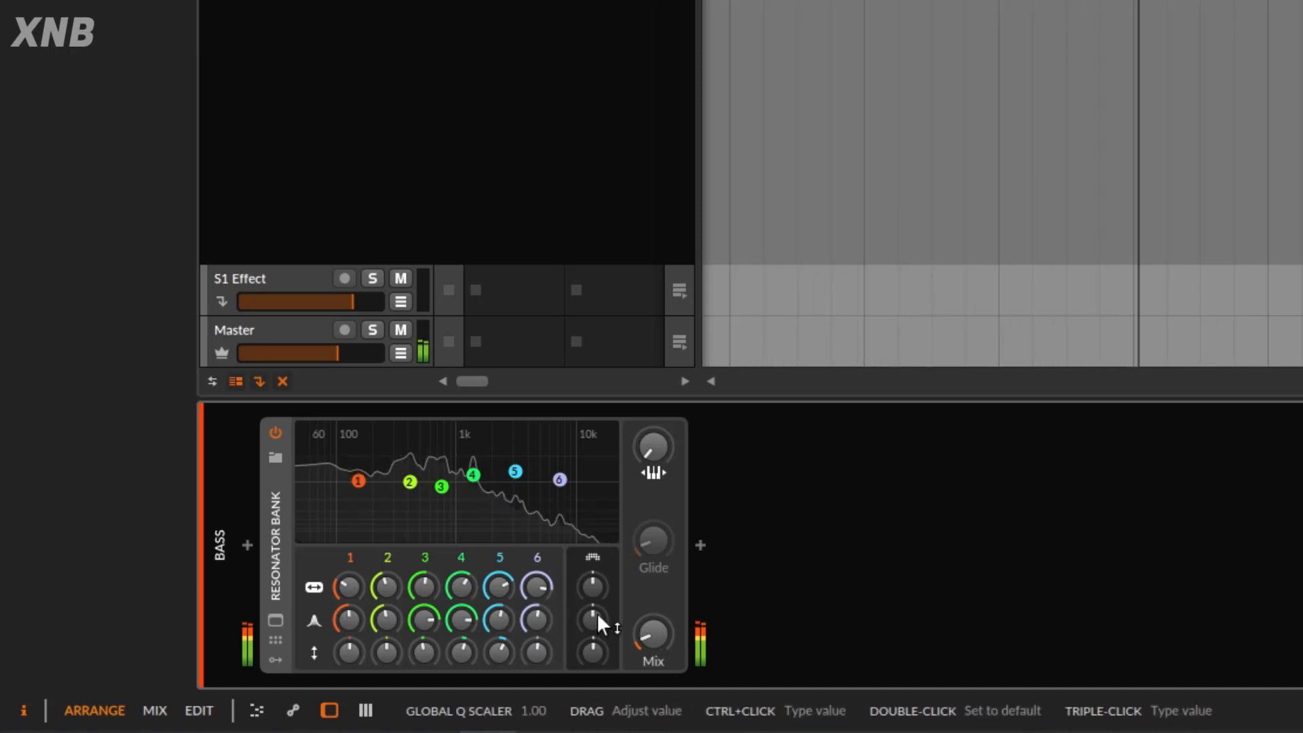
drag(597, 614, 597, 631)
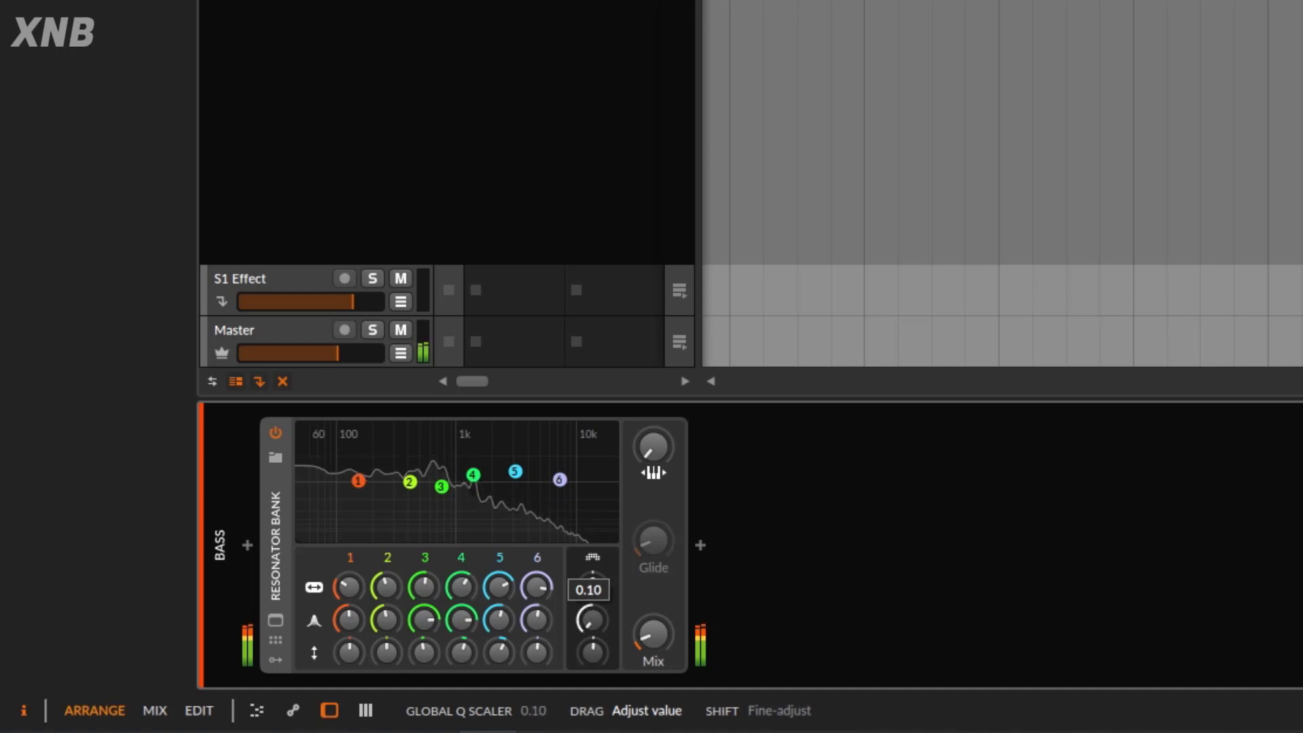
drag(592, 618, 588, 687)
Step: Set the mix to 100 %, try a global gain offset of −20.4 dB, and reset the offset to 0.0 dB
drag(648, 634, 648, 600)
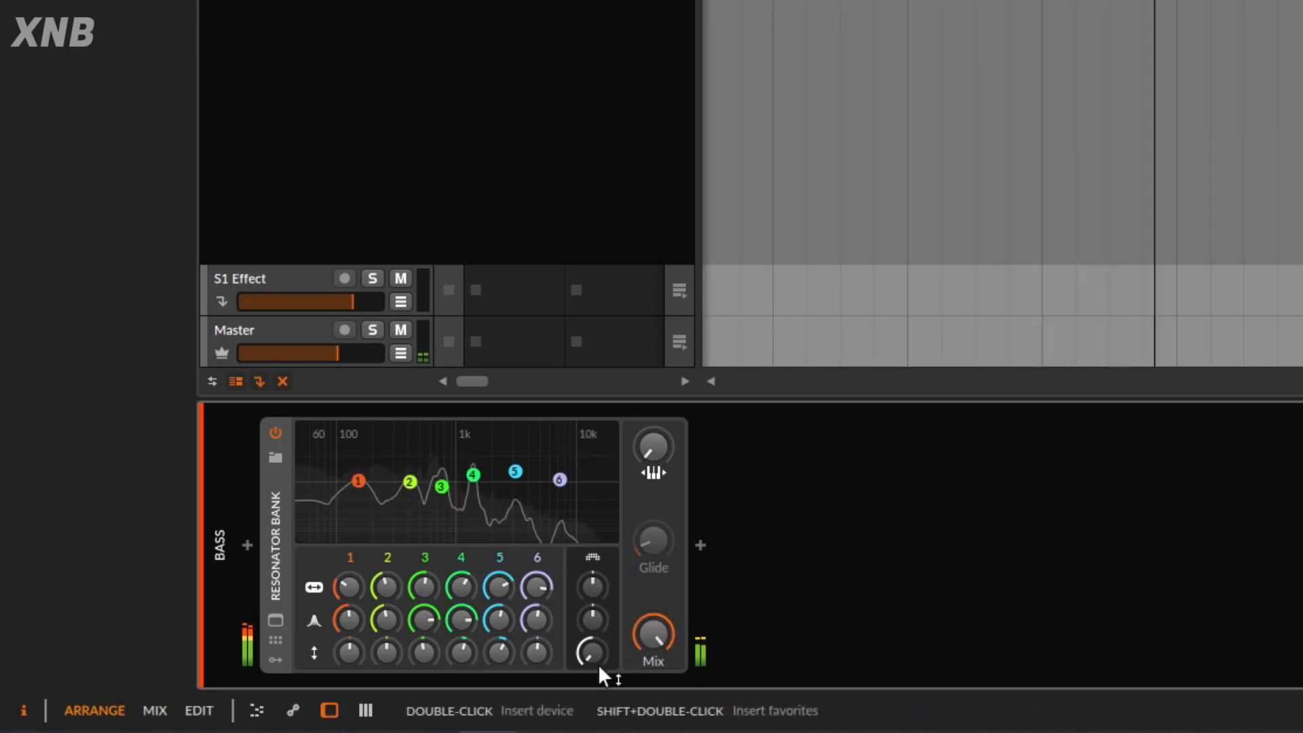
mouse_move(590, 653)
mouse_move(590, 653)
mouse_down()
mouse_move(590, 596)
mouse_move(590, 643)
mouse_up()
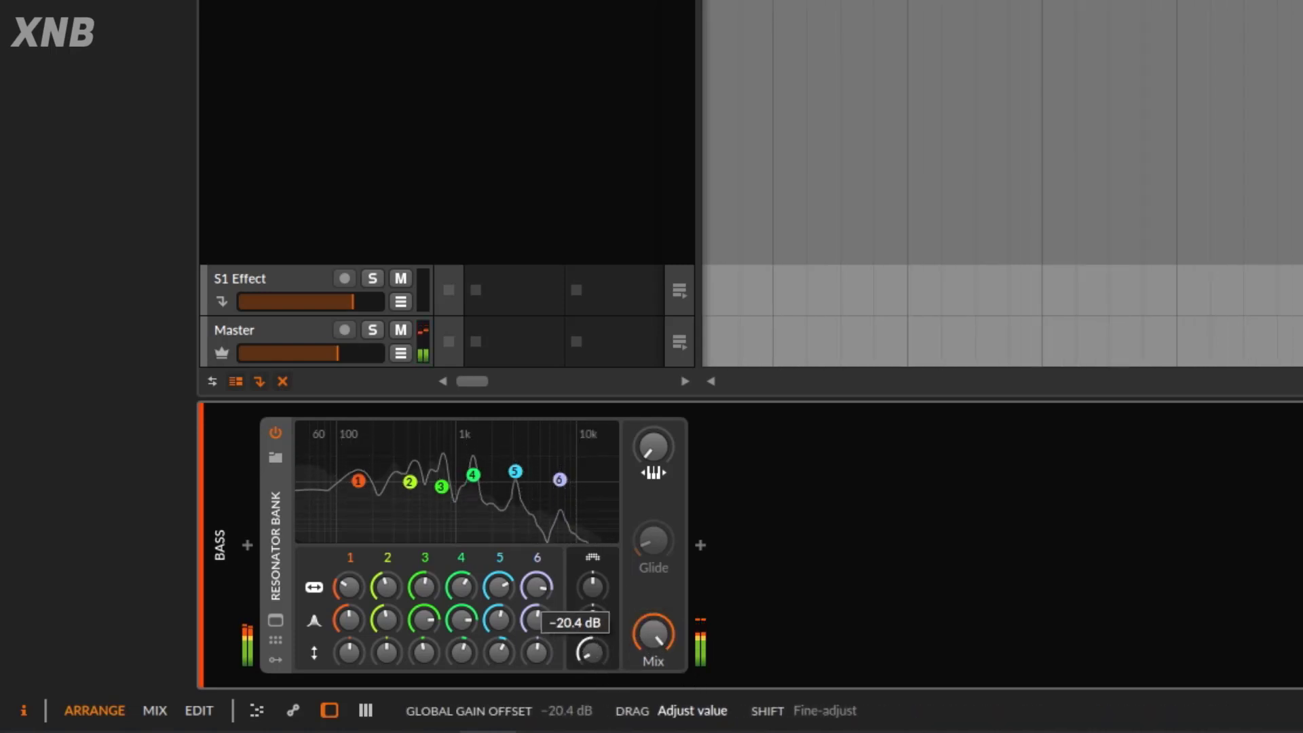
double_click(593, 649)
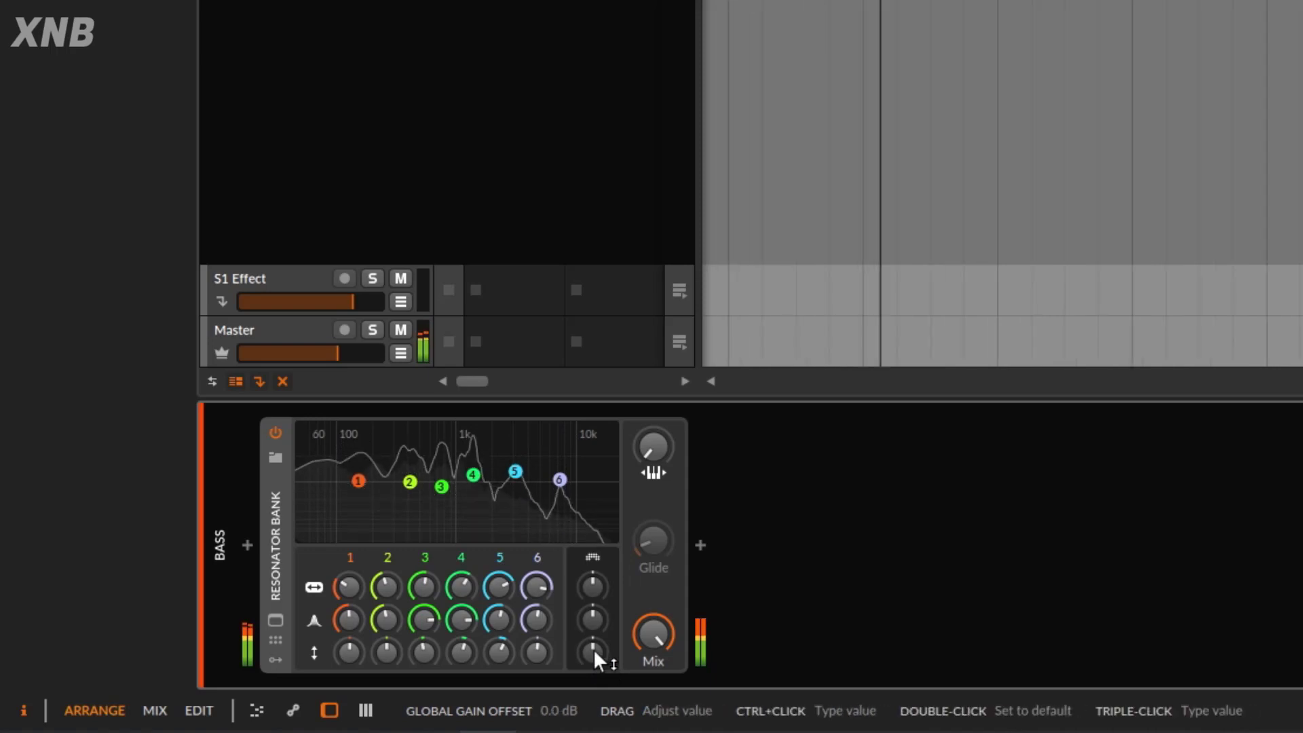
Step: Lower the Resonator Bank's global gain offset to −5.0 dB and reduce the mix
mouse_move(593, 649)
mouse_down()
mouse_move(593, 633)
mouse_move(593, 661)
mouse_up()
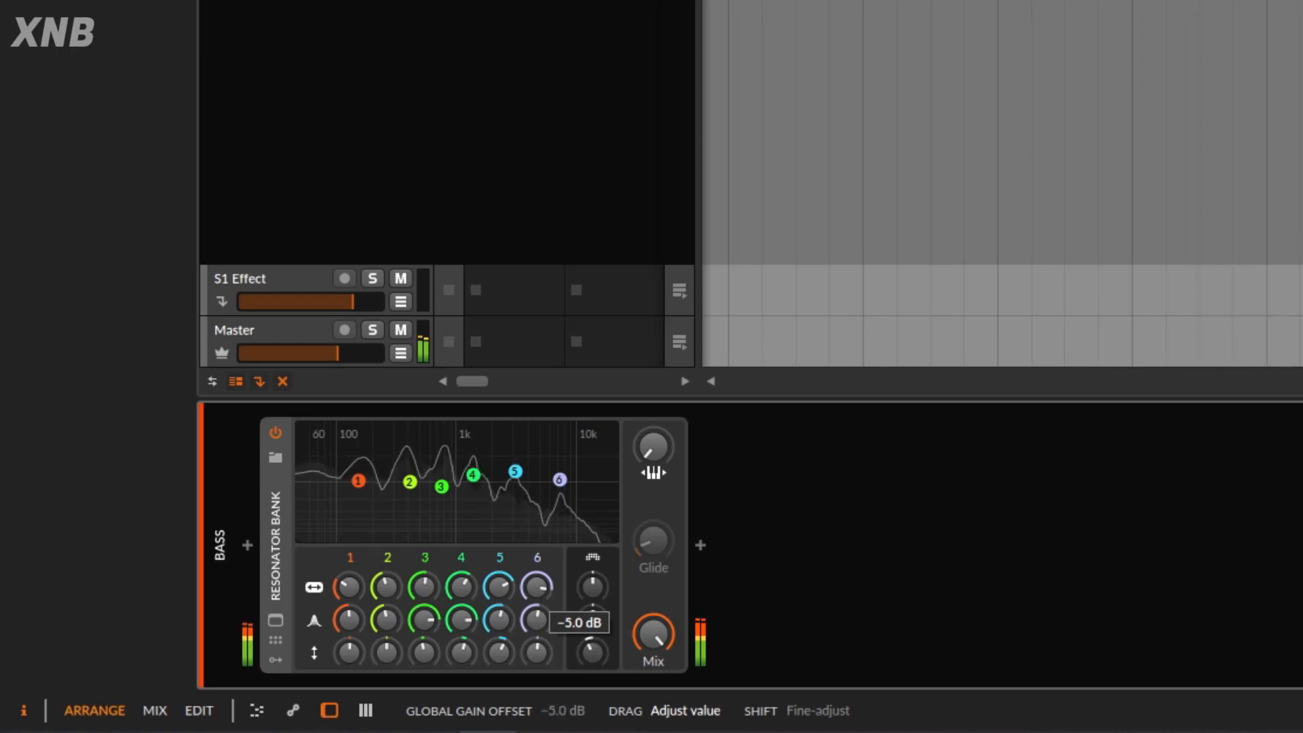
mouse_move(637, 633)
mouse_down()
mouse_move(638, 646)
mouse_move(644, 633)
mouse_up()
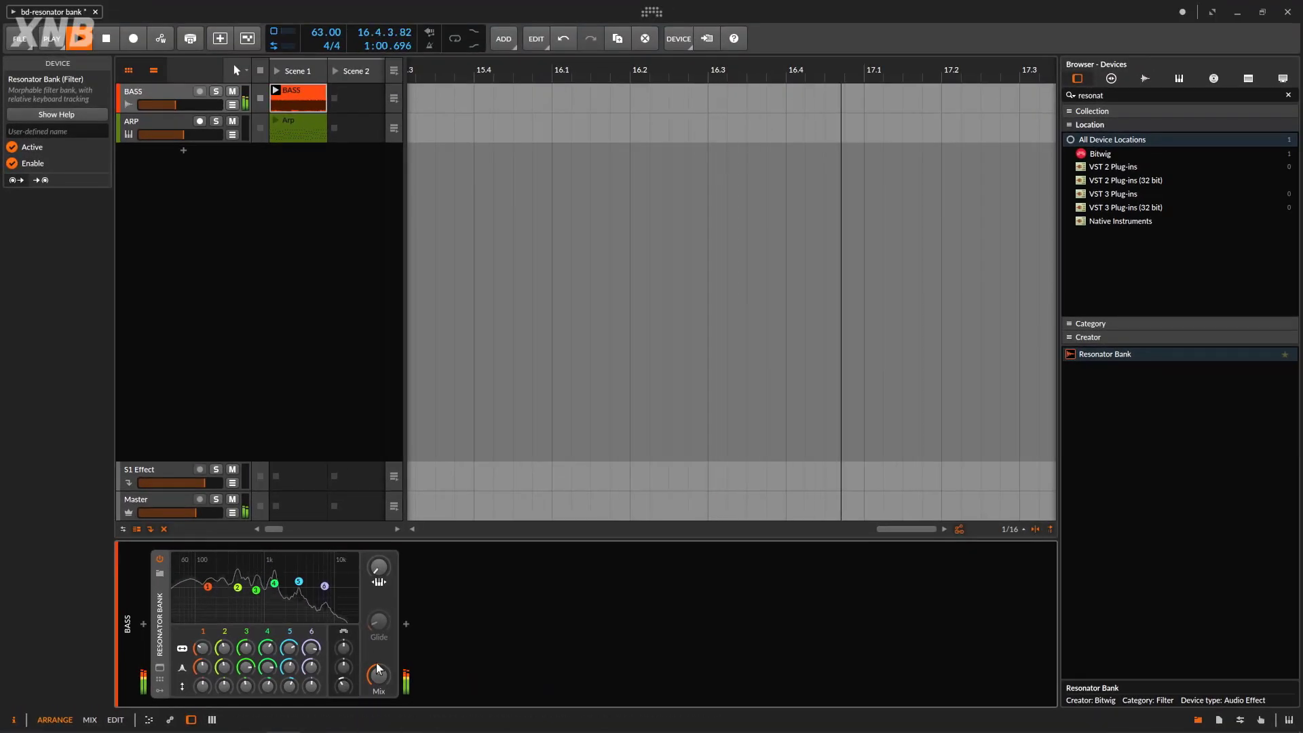
mouse_move(378, 675)
mouse_down()
mouse_move(378, 699)
mouse_move(380, 677)
mouse_up()
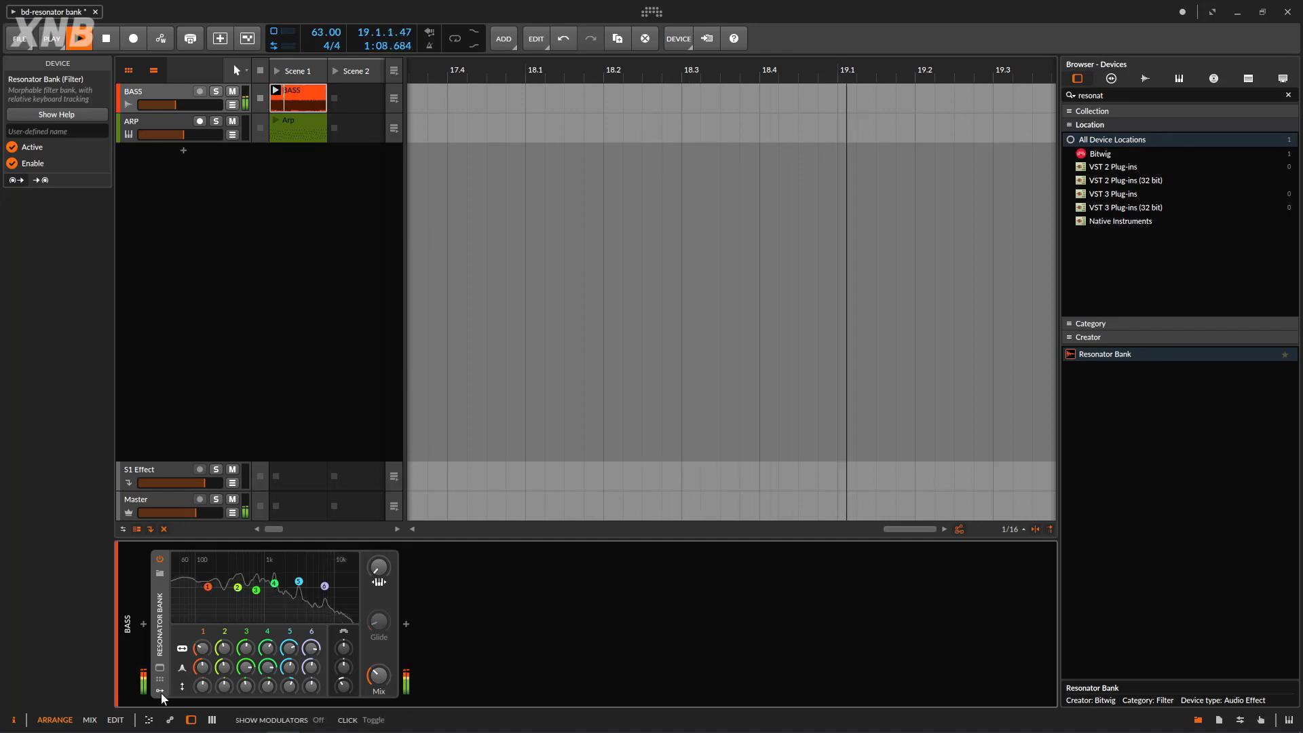
Step: Add a Beat LFO modulator to the Resonator Bank and show its detailed settings
click(181, 576)
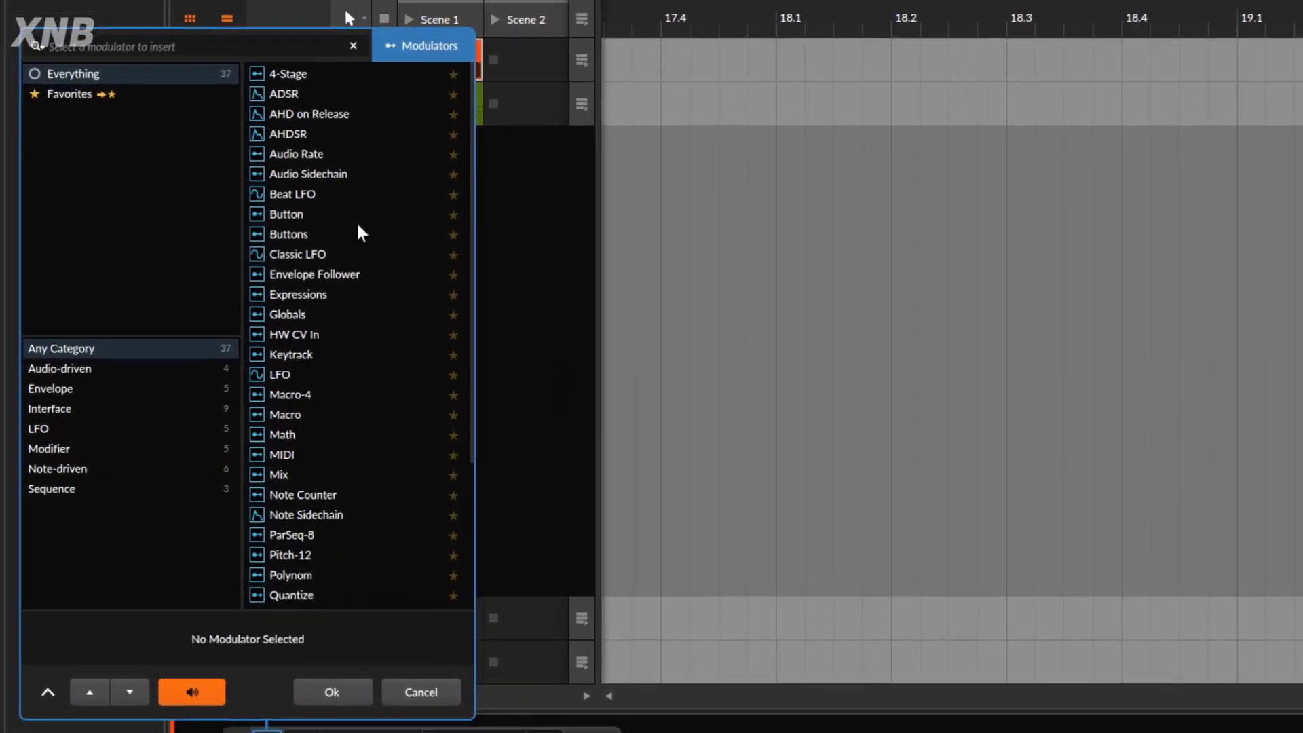
click(273, 178)
click(314, 195)
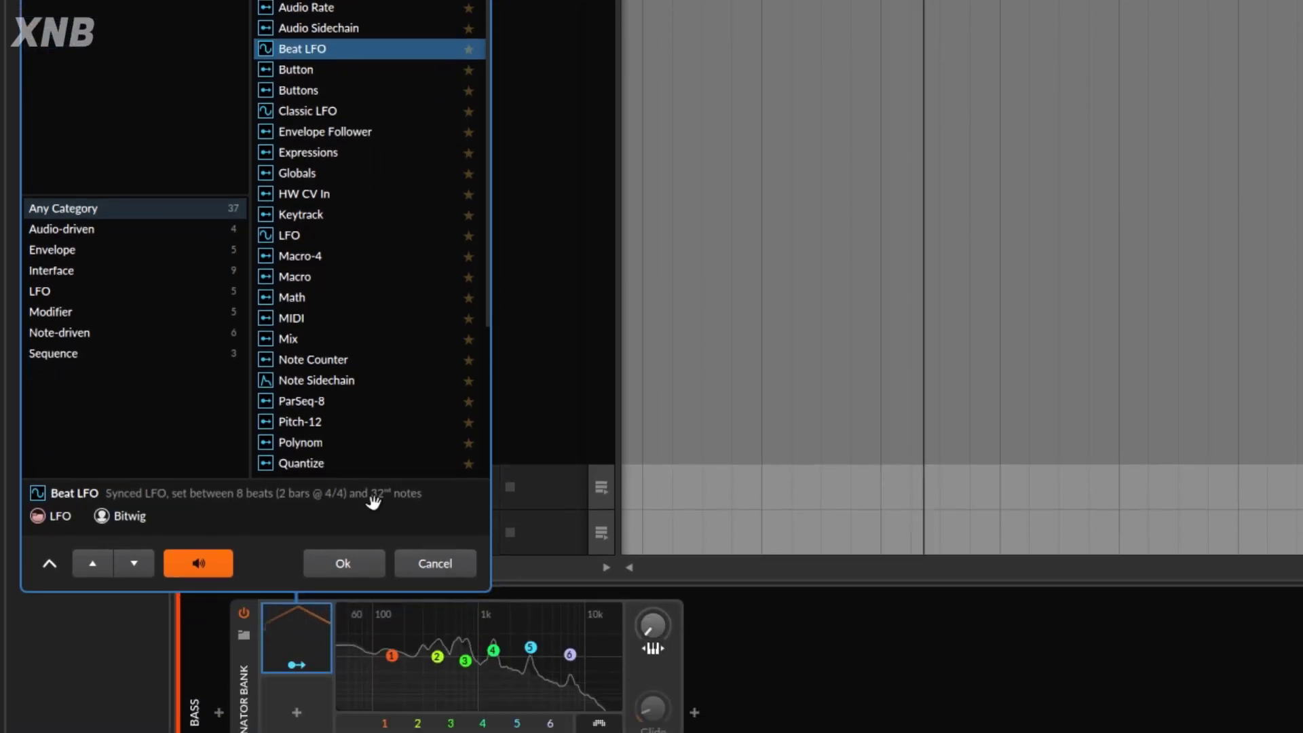
click(342, 564)
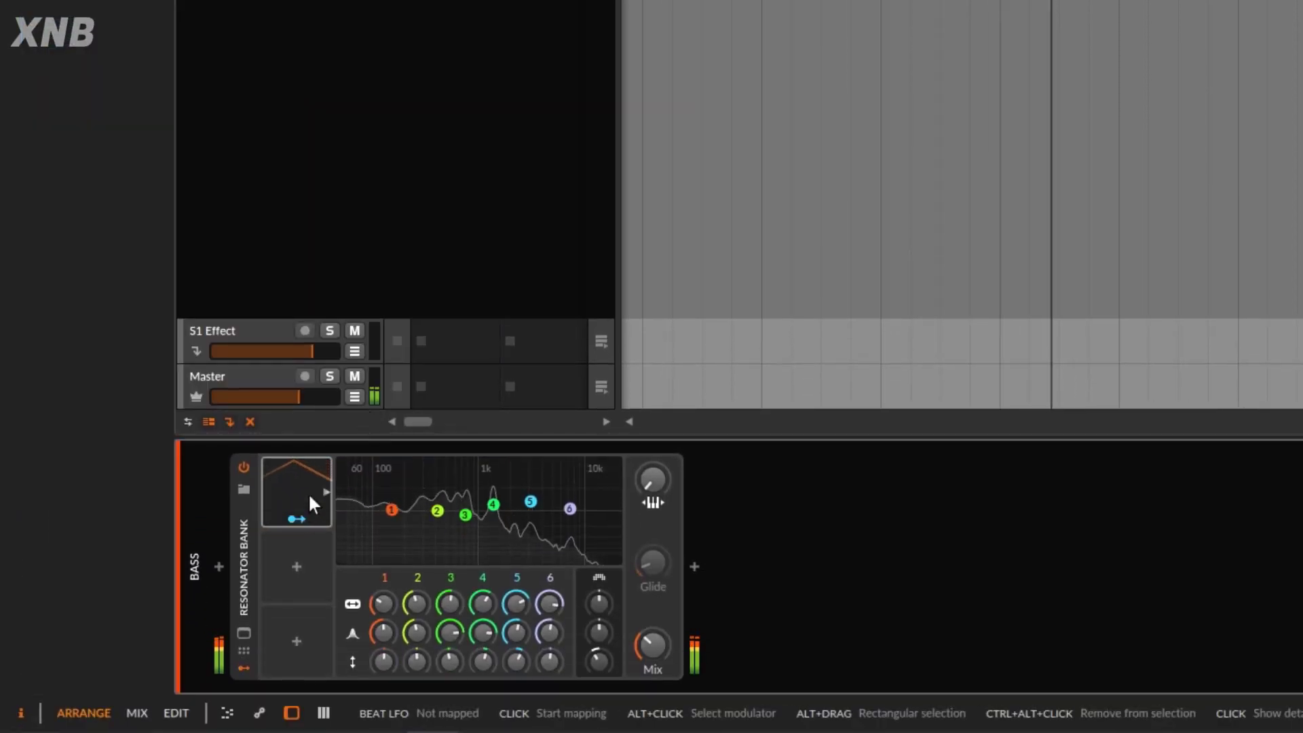
click(310, 641)
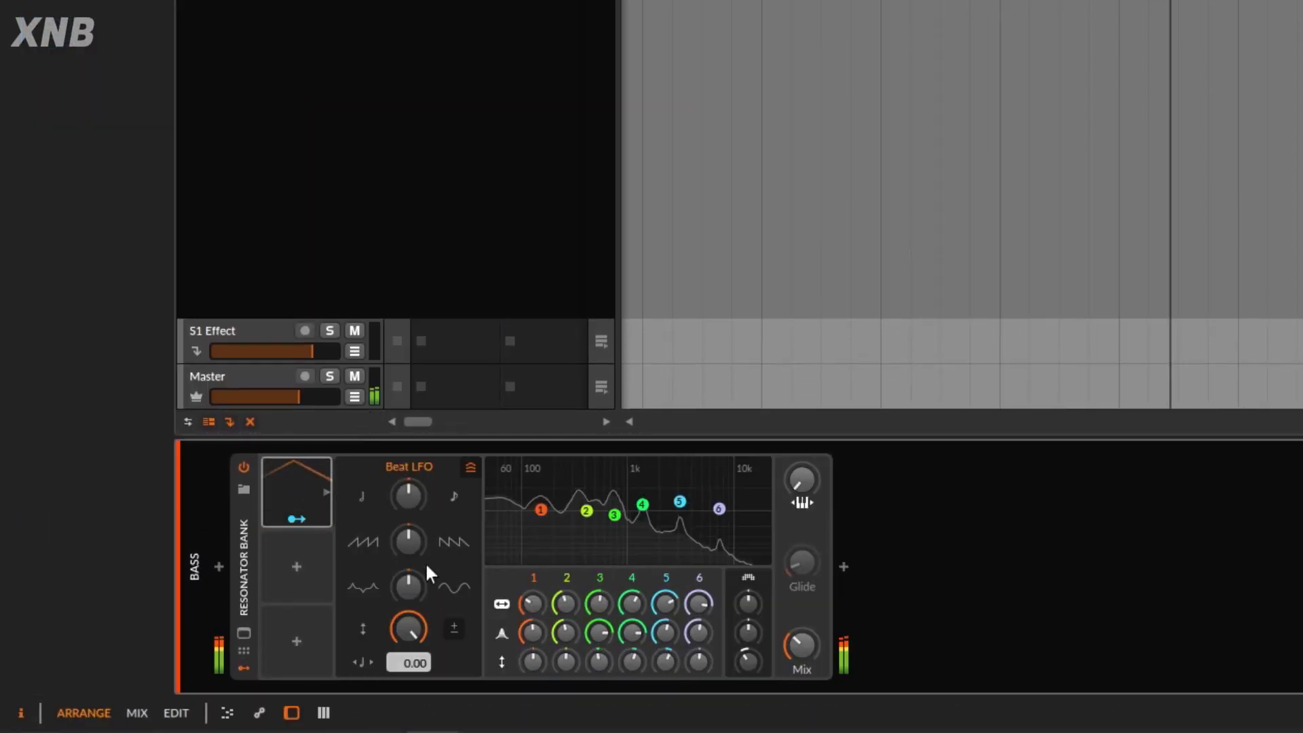
Step: Map the Beat LFO in bipolar mode to the global frequency and turn its amount down to less than half
click(296, 518)
drag(747, 601, 747, 573)
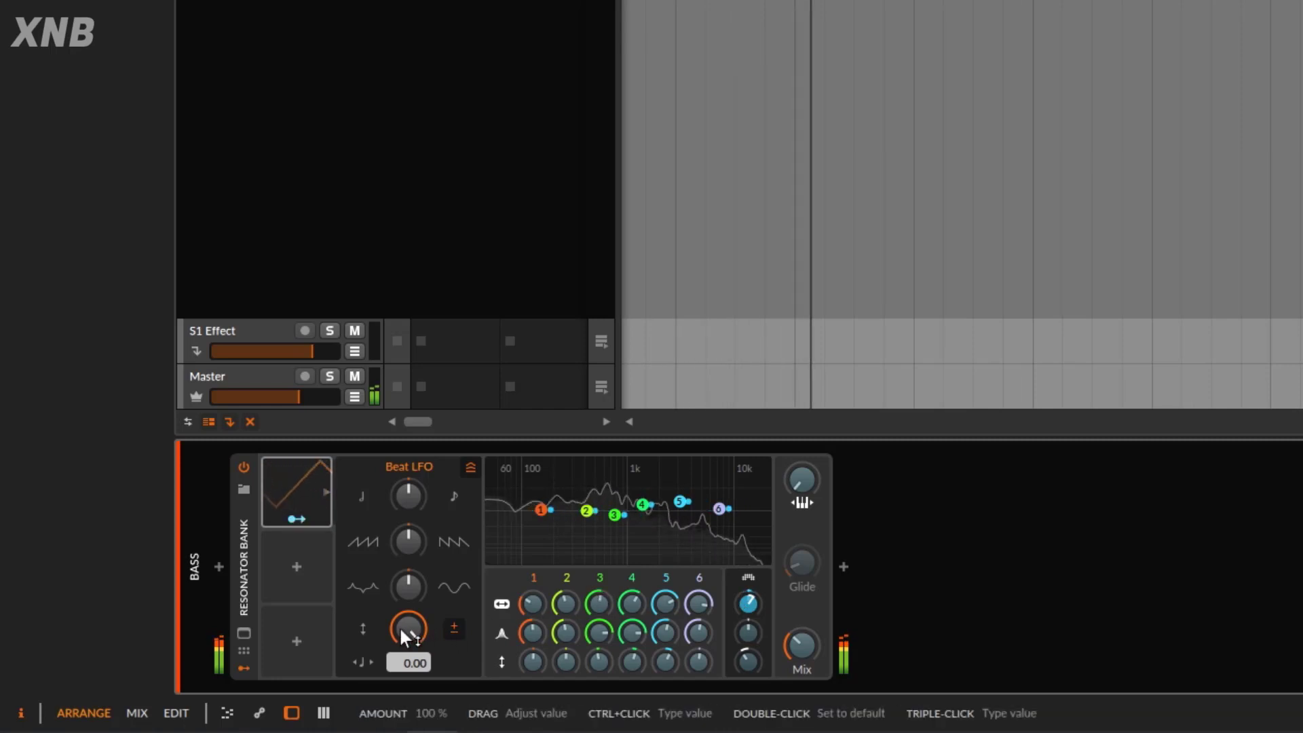
drag(417, 628, 418, 697)
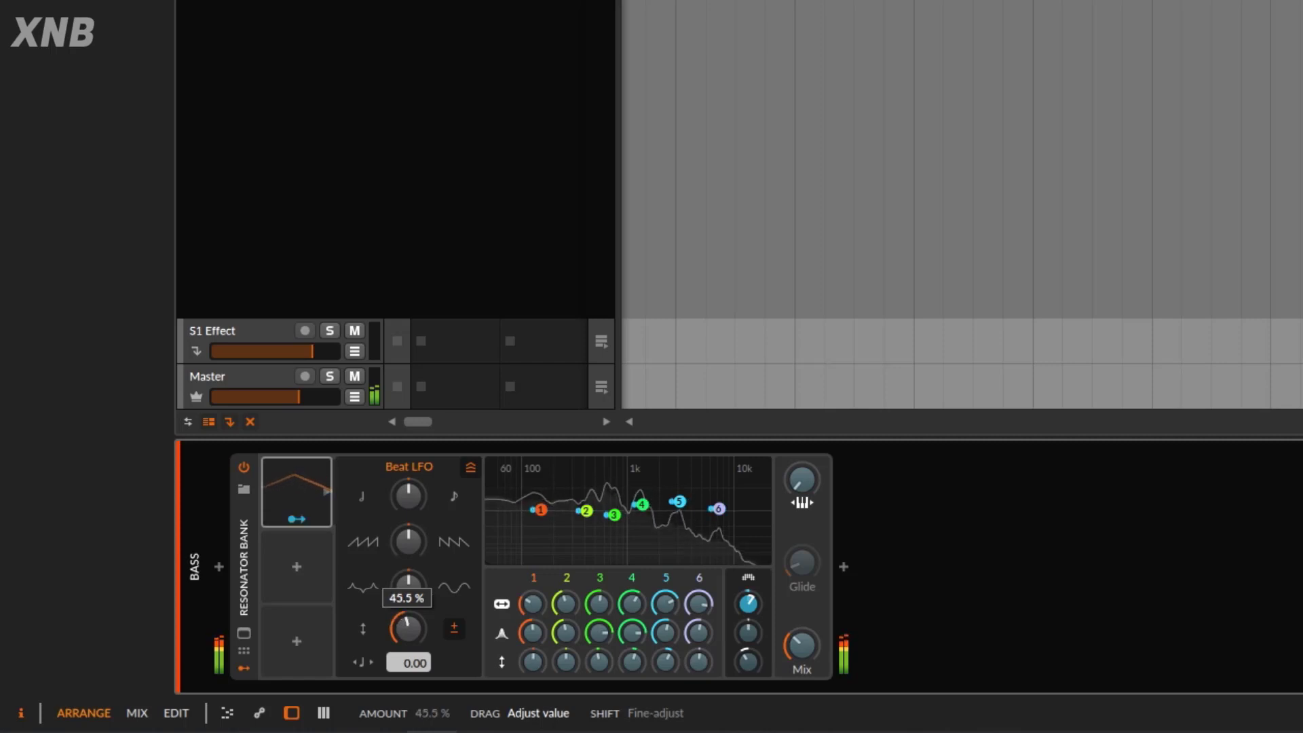
drag(407, 628, 407, 634)
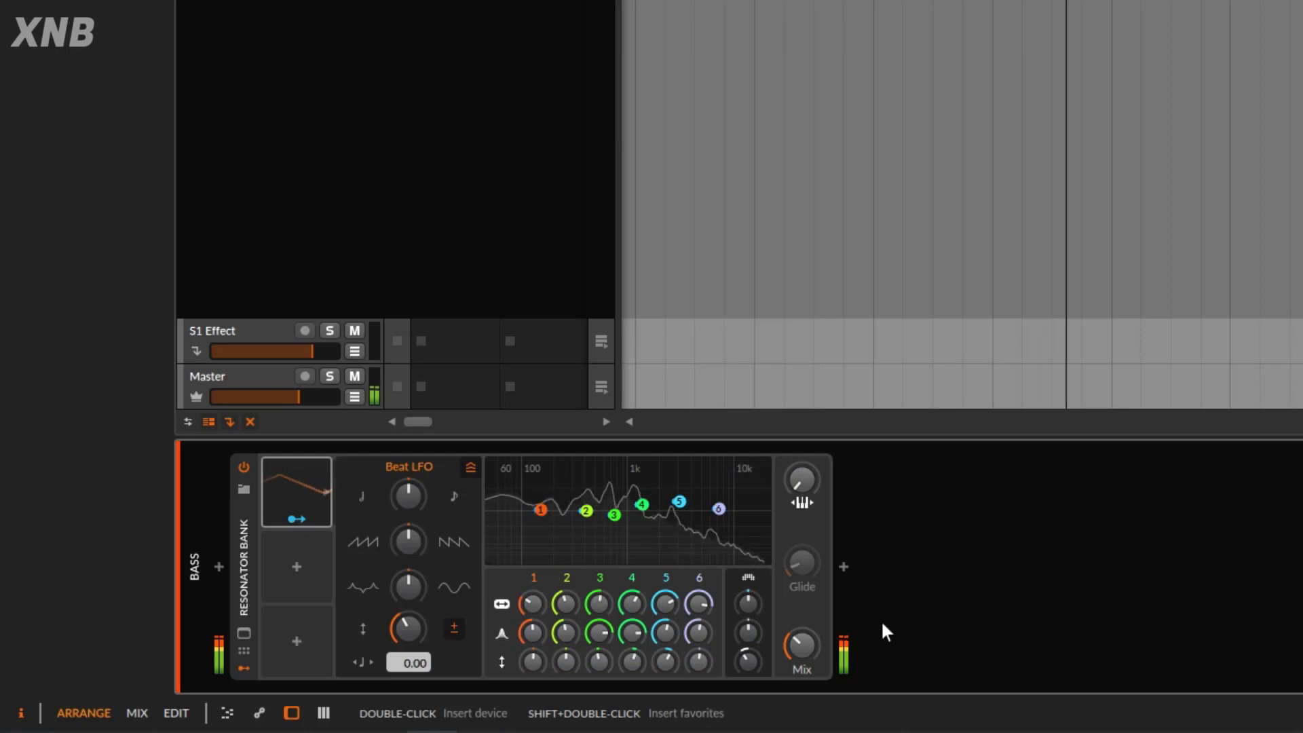
Step: Lower the mix further and compare the modulated sound with the Resonator Bank bypassed
drag(801, 644, 801, 675)
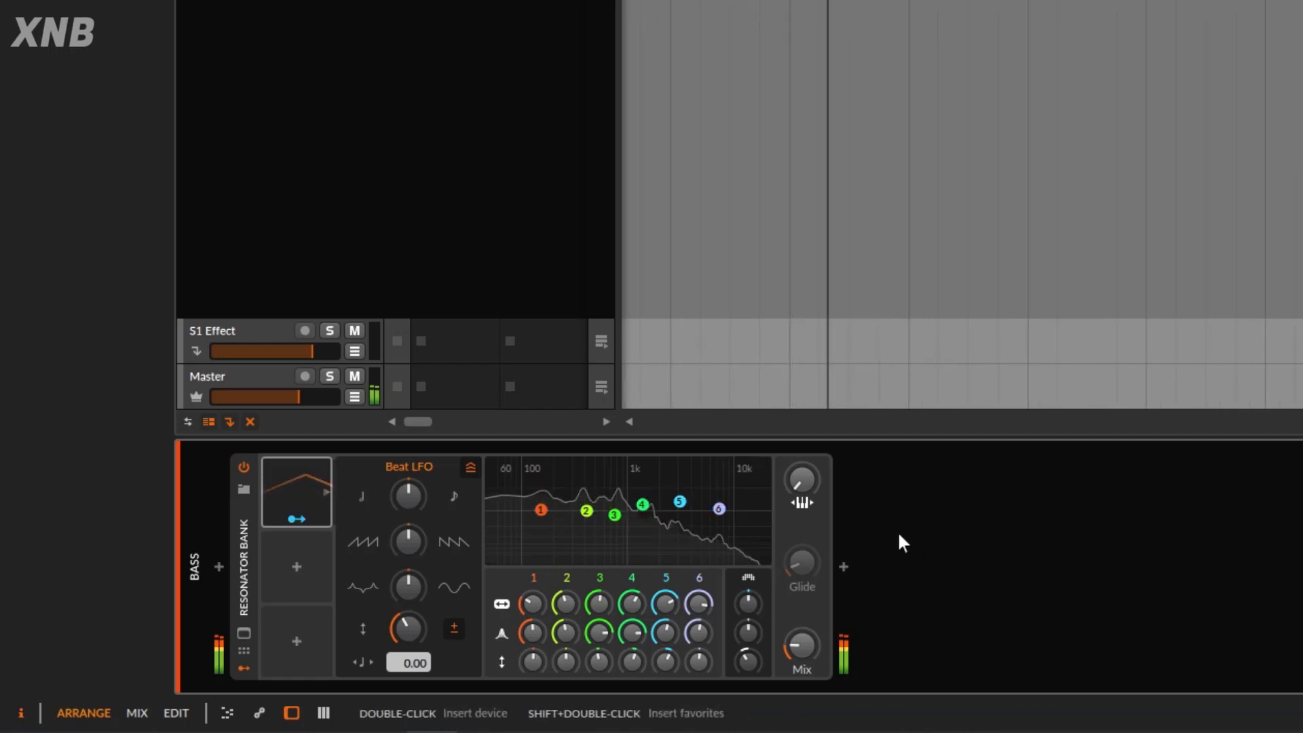
click(243, 467)
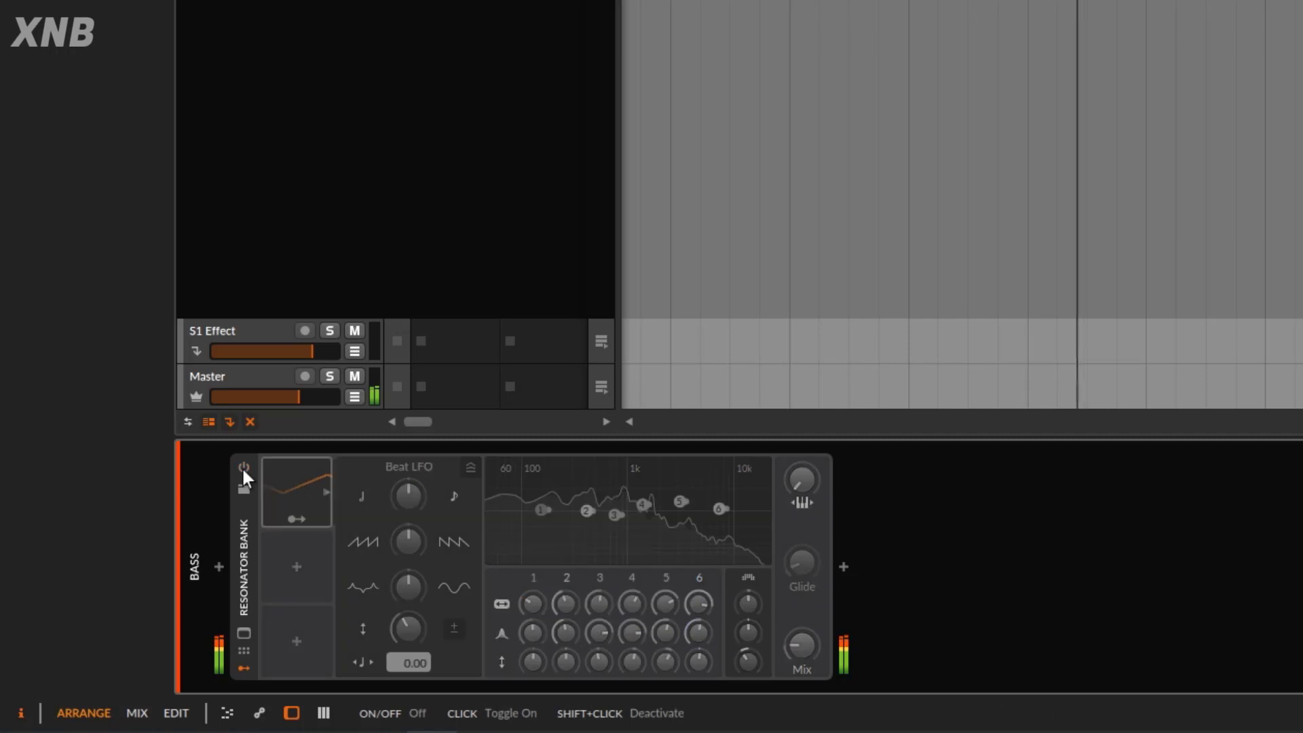
click(243, 469)
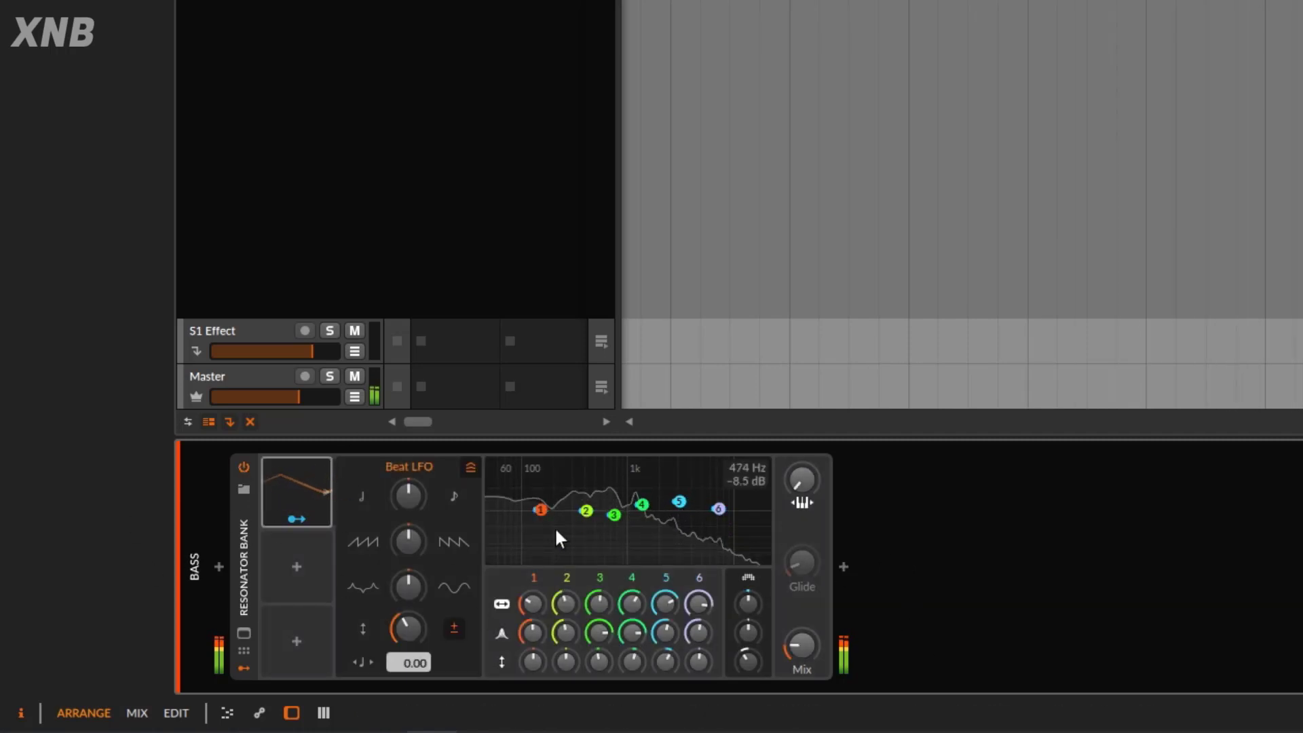
Step: Add a Steps modulator in the empty slot below the Beat LFO
click(293, 567)
scroll(353, 288, down, 5)
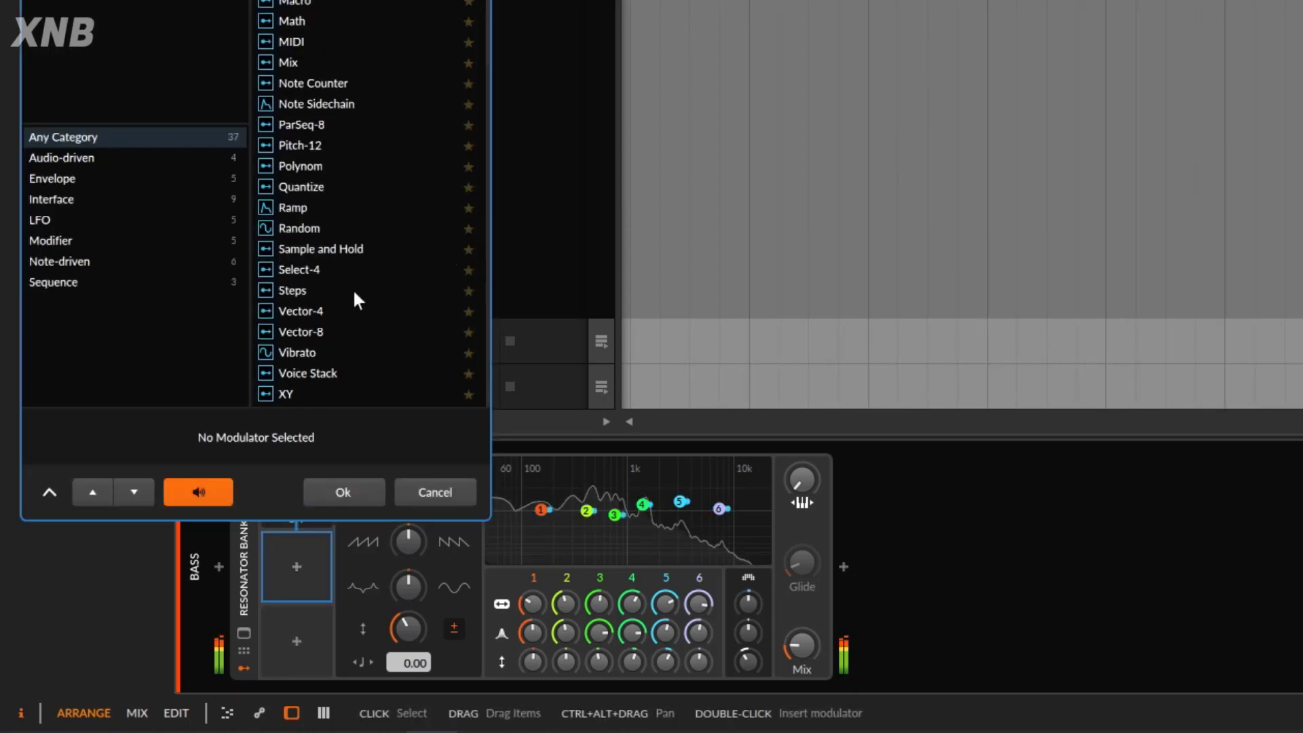
click(312, 291)
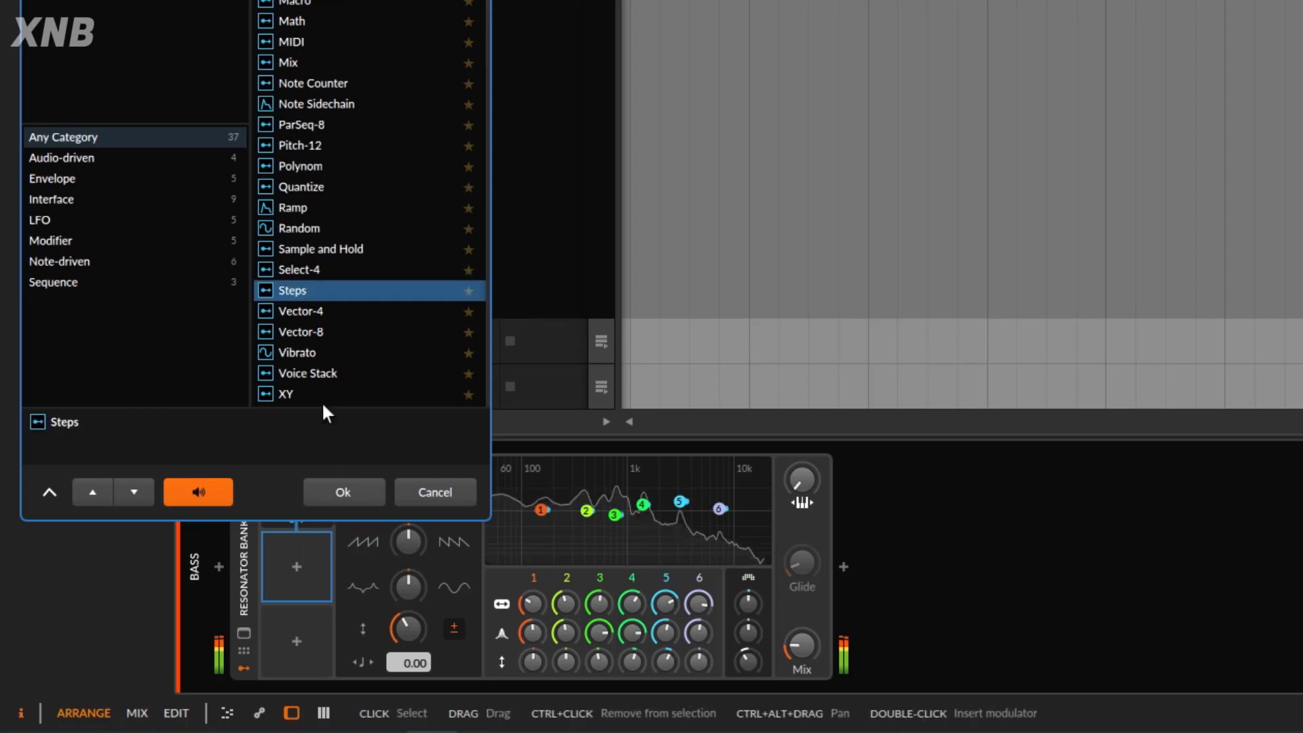
click(342, 492)
Step: Map the Steps modulator to Q 2 by +0.518, Q 4 by −1.091 and Q 6 by +0.869
click(302, 593)
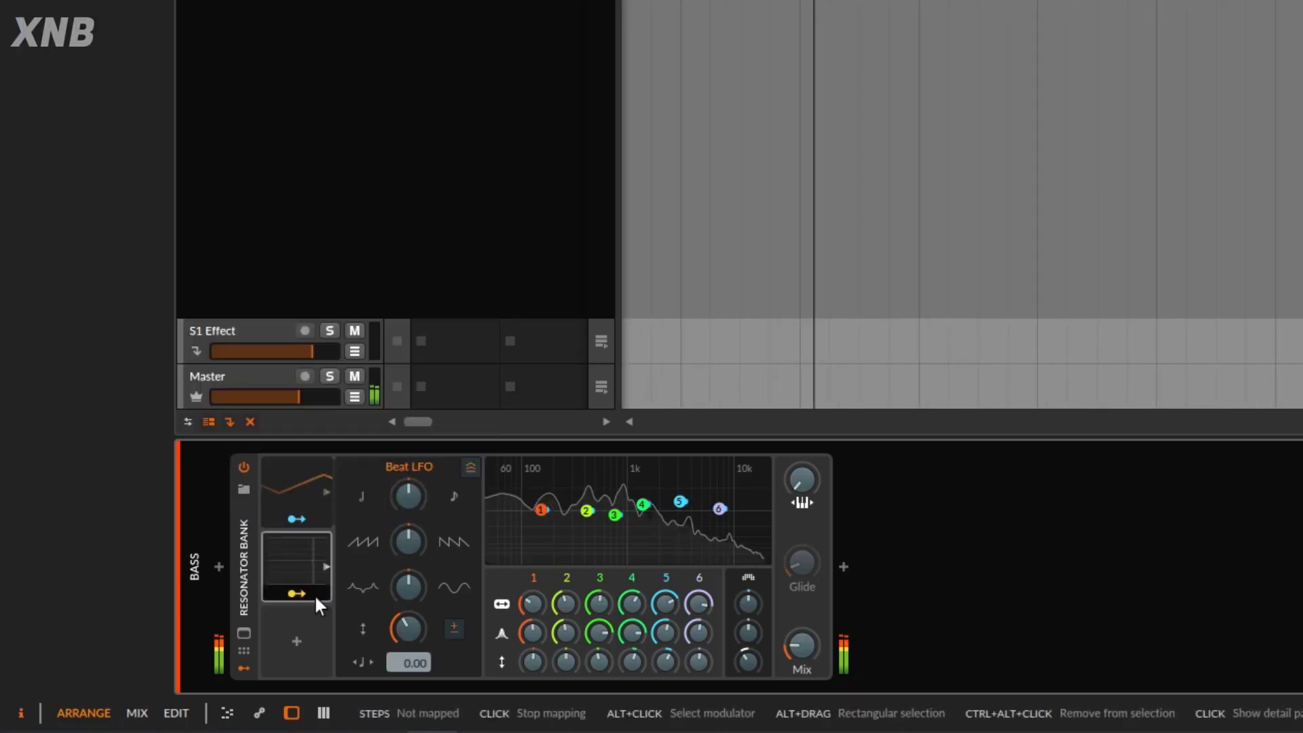
drag(564, 633, 691, 629)
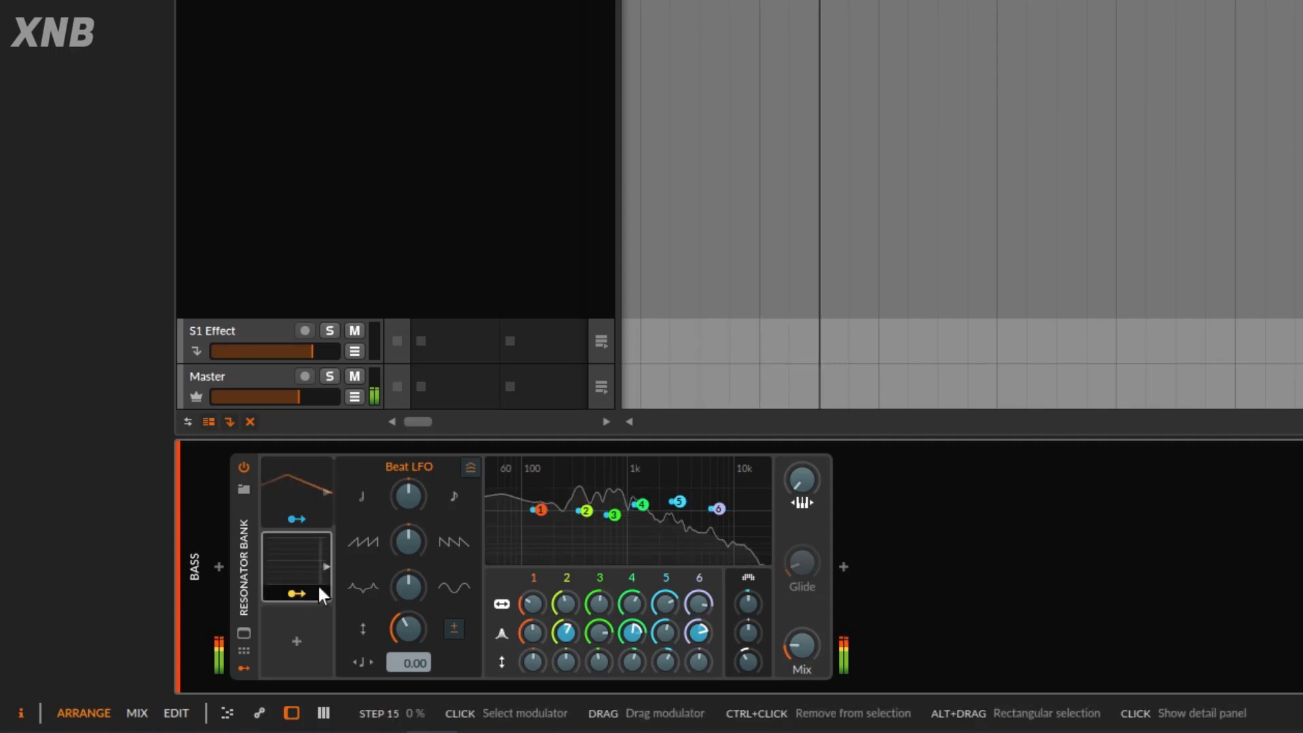
click(299, 594)
Step: Draw a wave-like 16-step pattern that rises, dips below zero and rises again in the Steps modulator, and raise the mix to 39.0 %
click(285, 560)
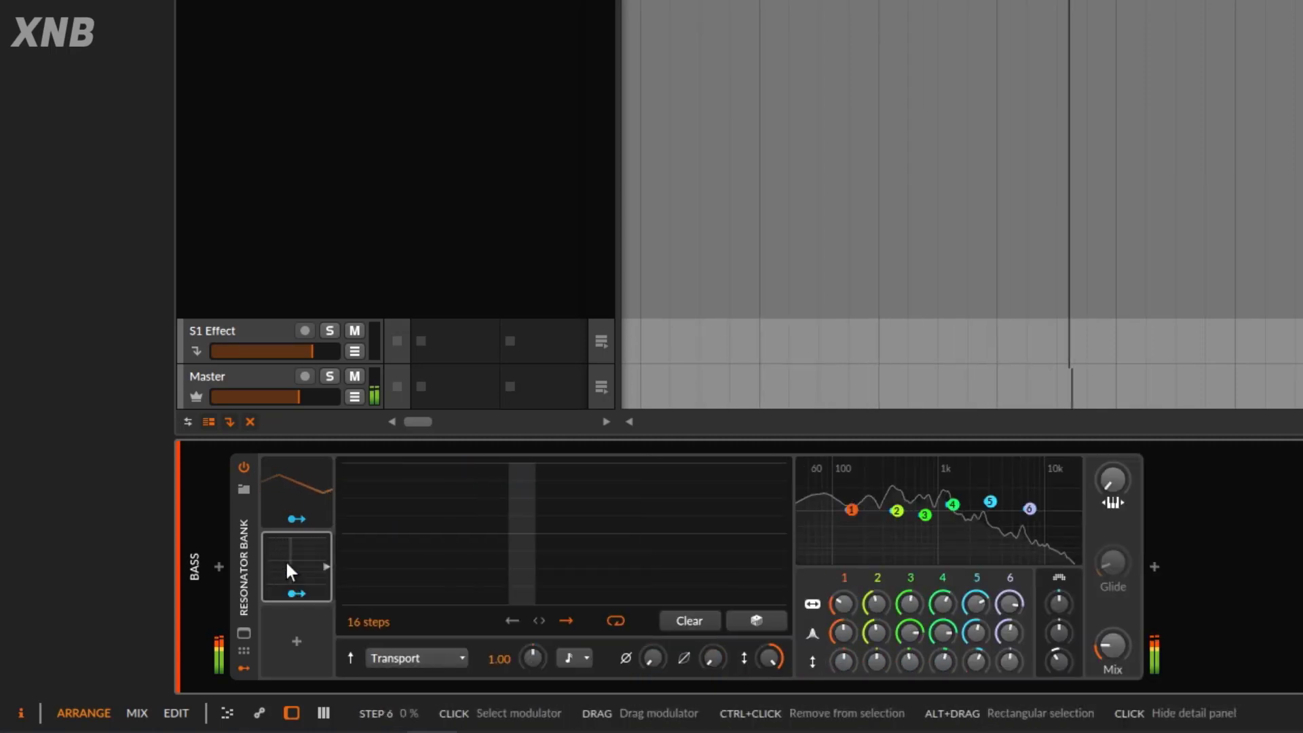
mouse_move(376, 521)
mouse_down()
mouse_move(490, 481)
mouse_move(555, 537)
mouse_move(663, 527)
mouse_move(737, 469)
mouse_move(779, 493)
mouse_up()
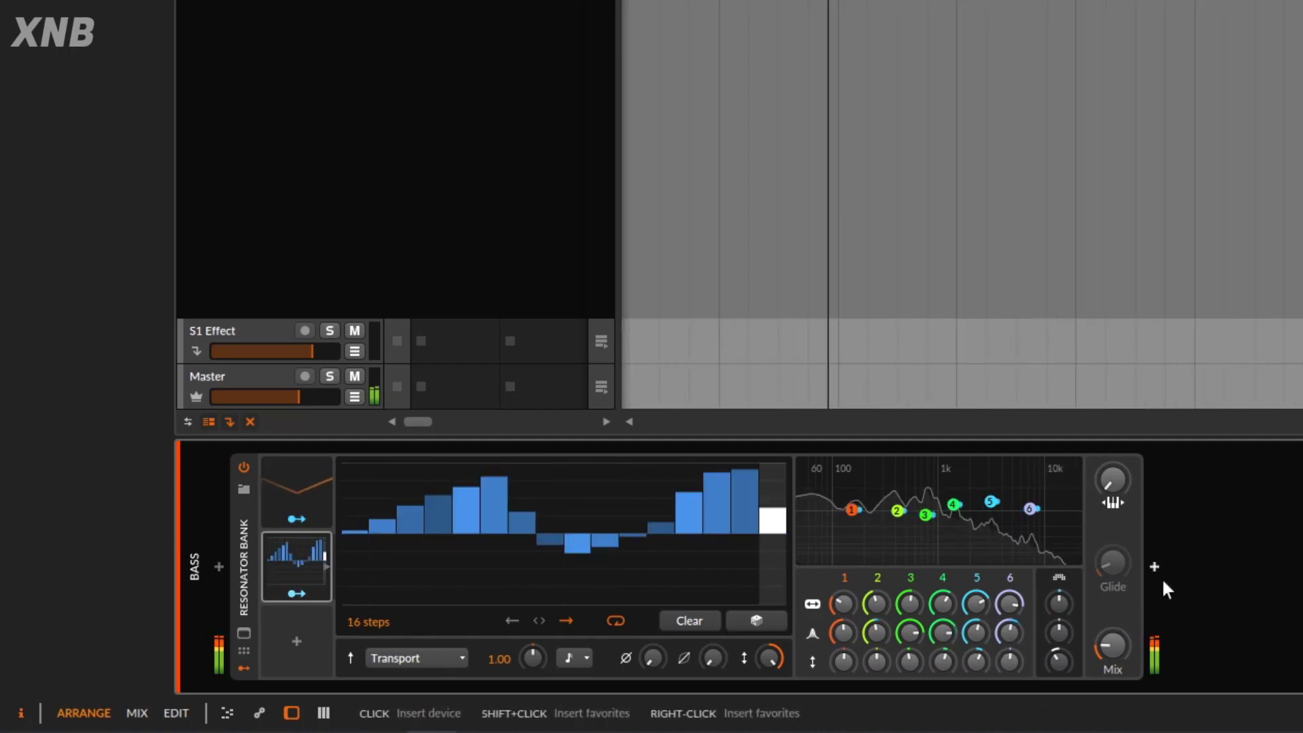
drag(1113, 645, 1112, 619)
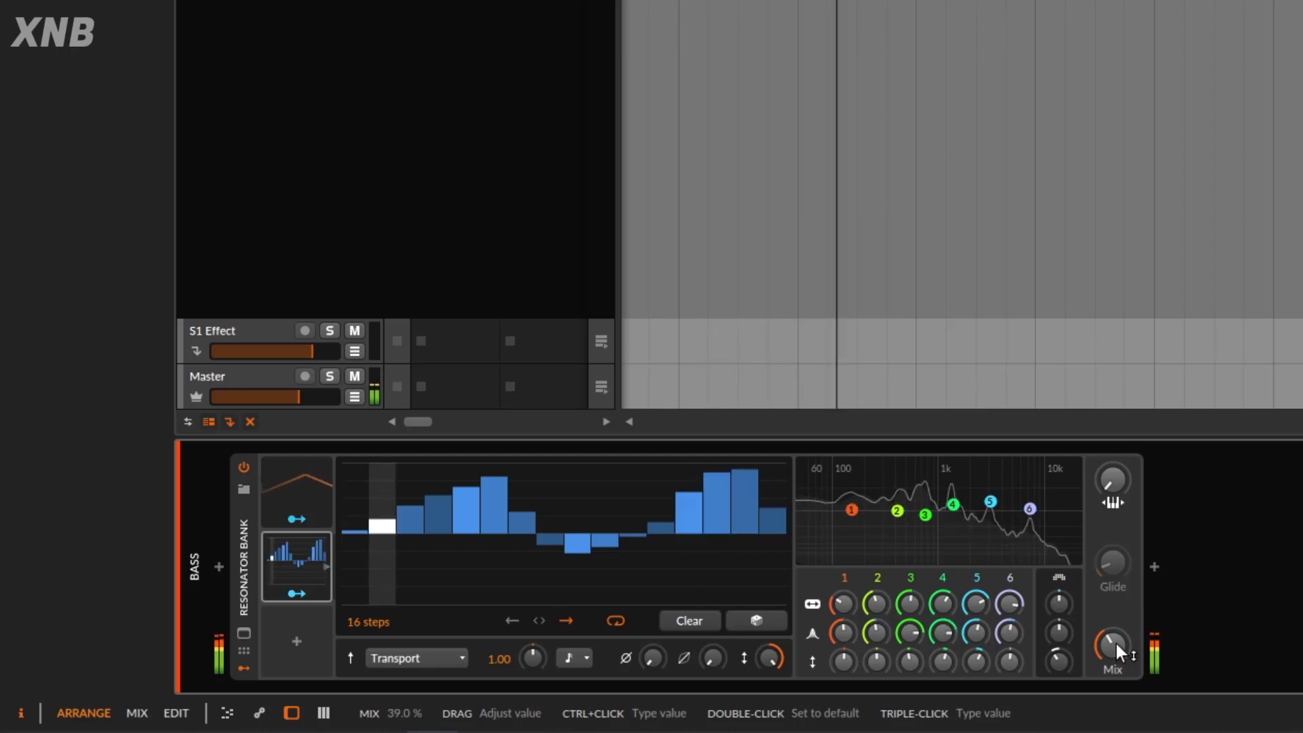
Step: Examine the notes of the Arp clip and return to the ARP track's device chain
click(325, 2)
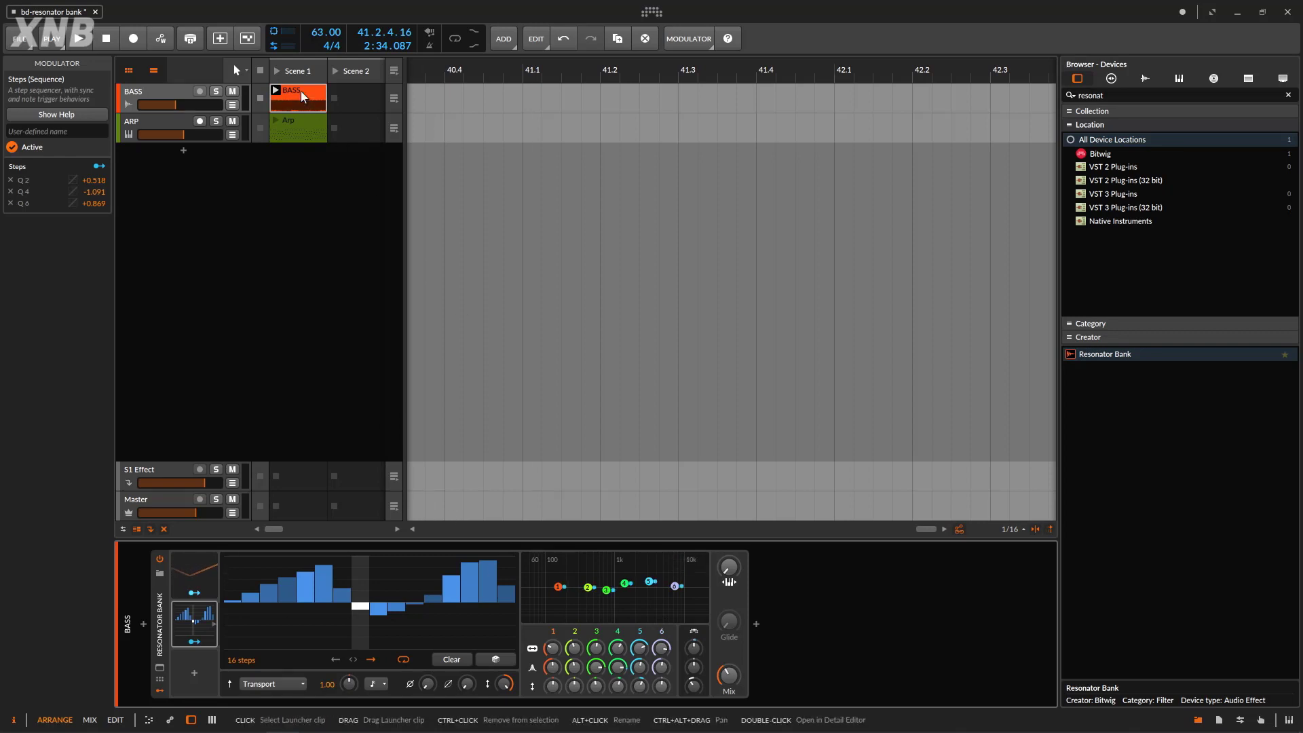
click(167, 129)
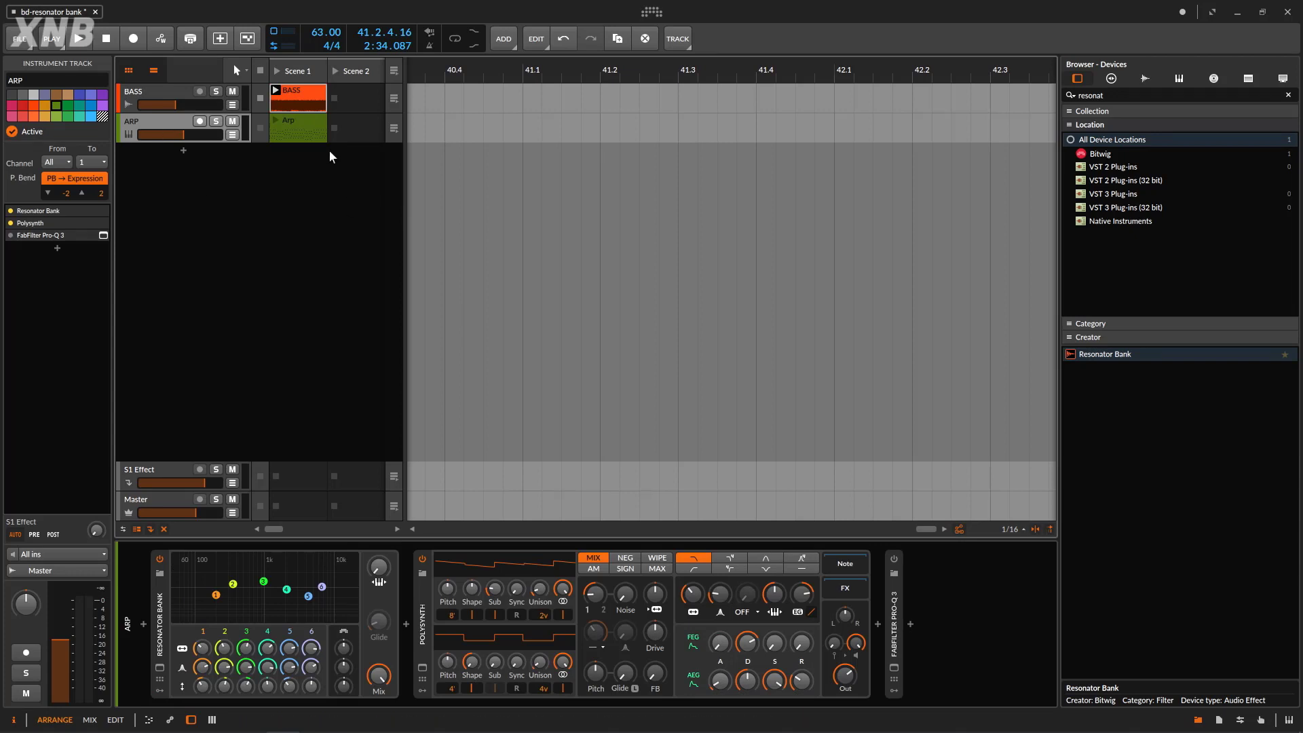
click(307, 125)
double_click(307, 125)
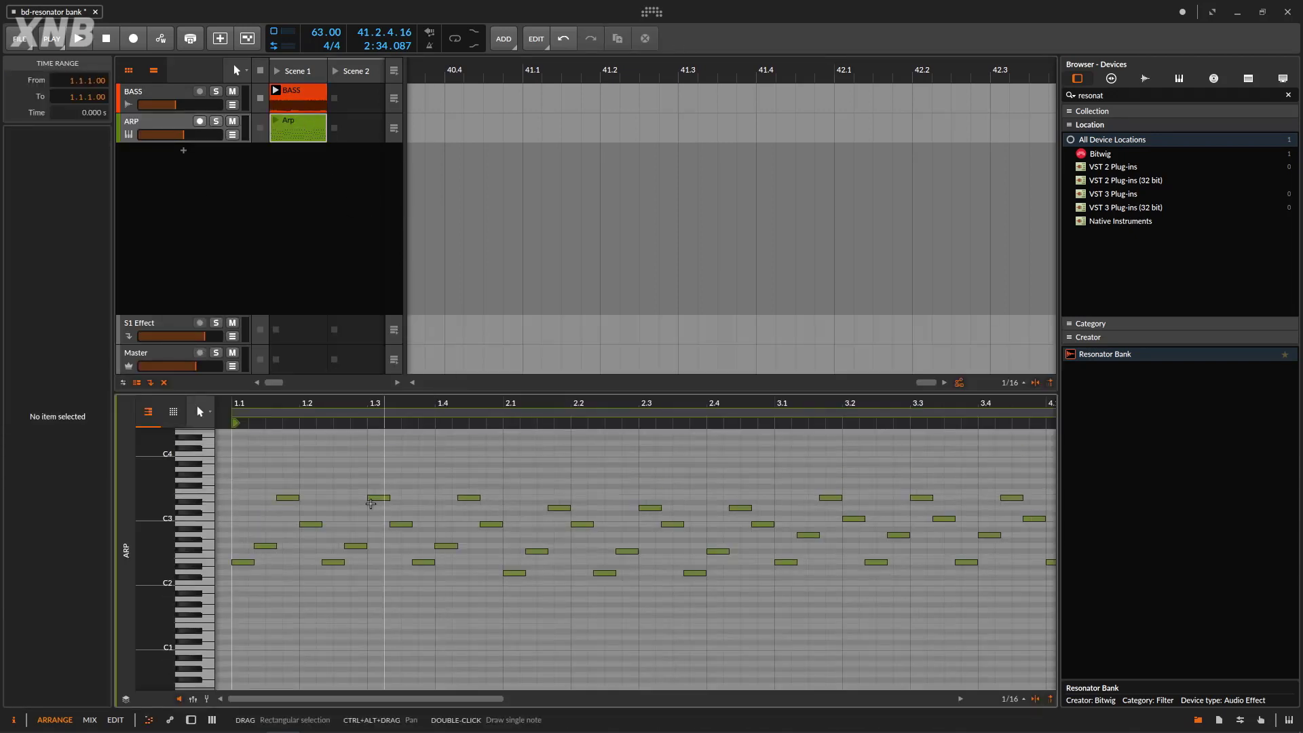
click(169, 130)
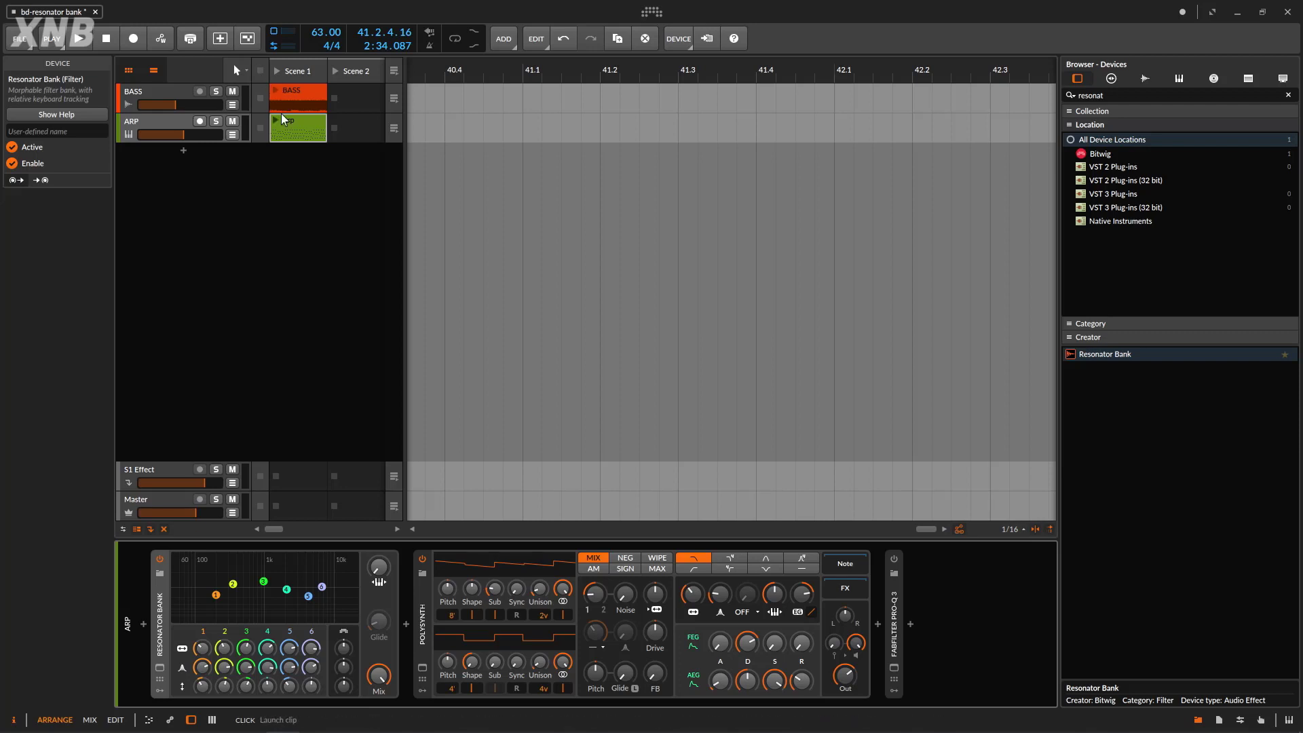
Step: Play the Arp clip alone with the ARP track's Resonator Bank bypassed, and set the tempo to 94.00 BPM
click(159, 559)
click(278, 72)
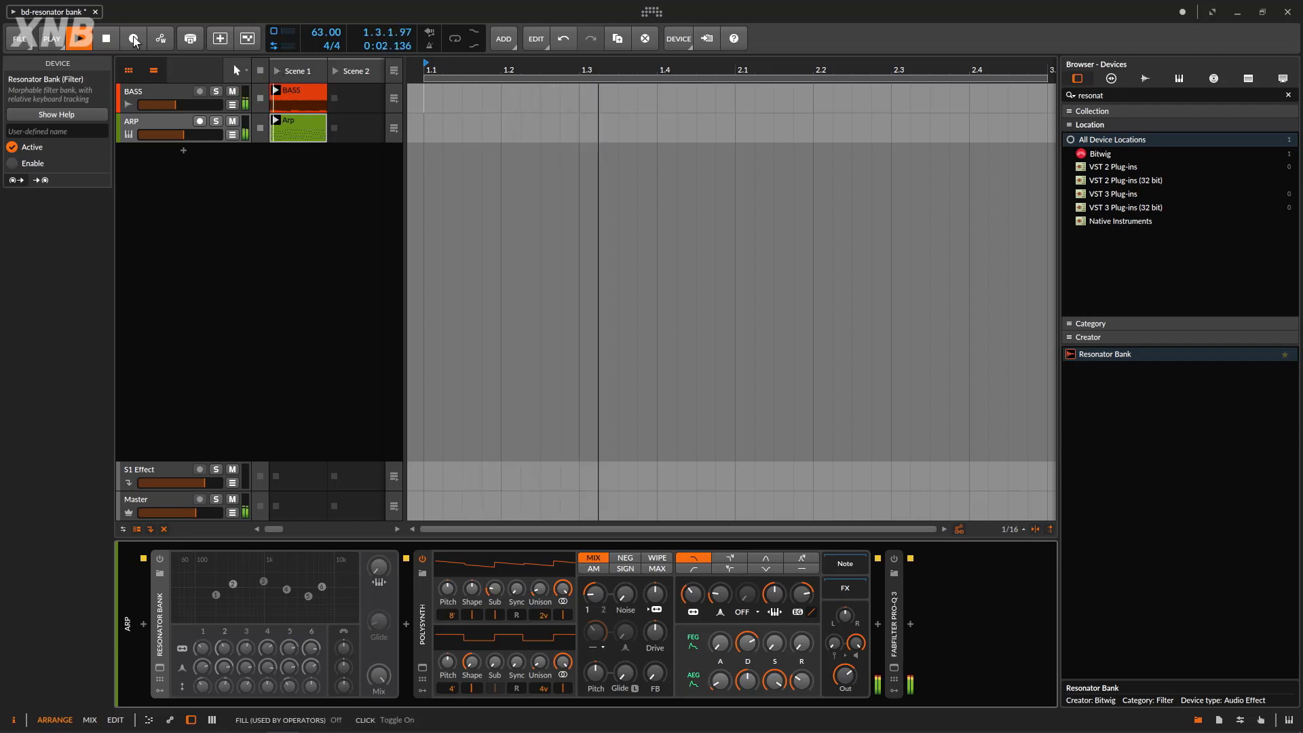
key(space)
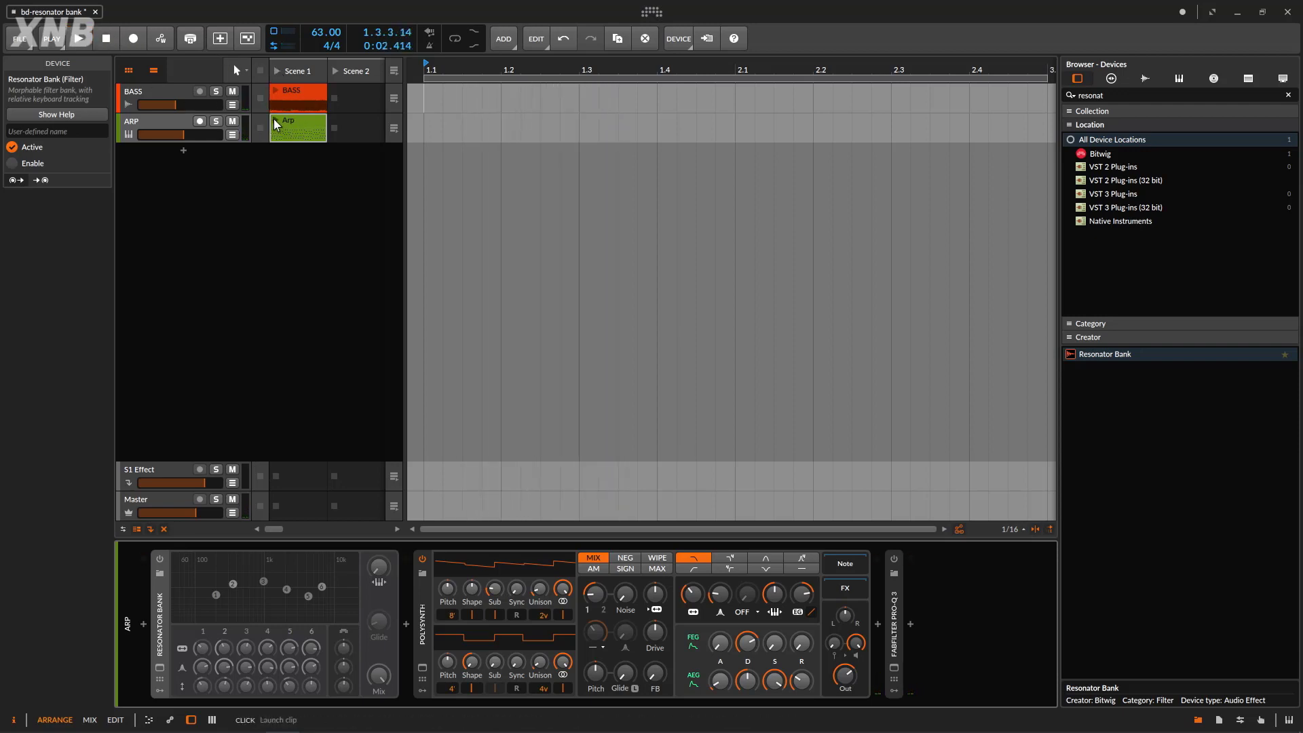
click(276, 122)
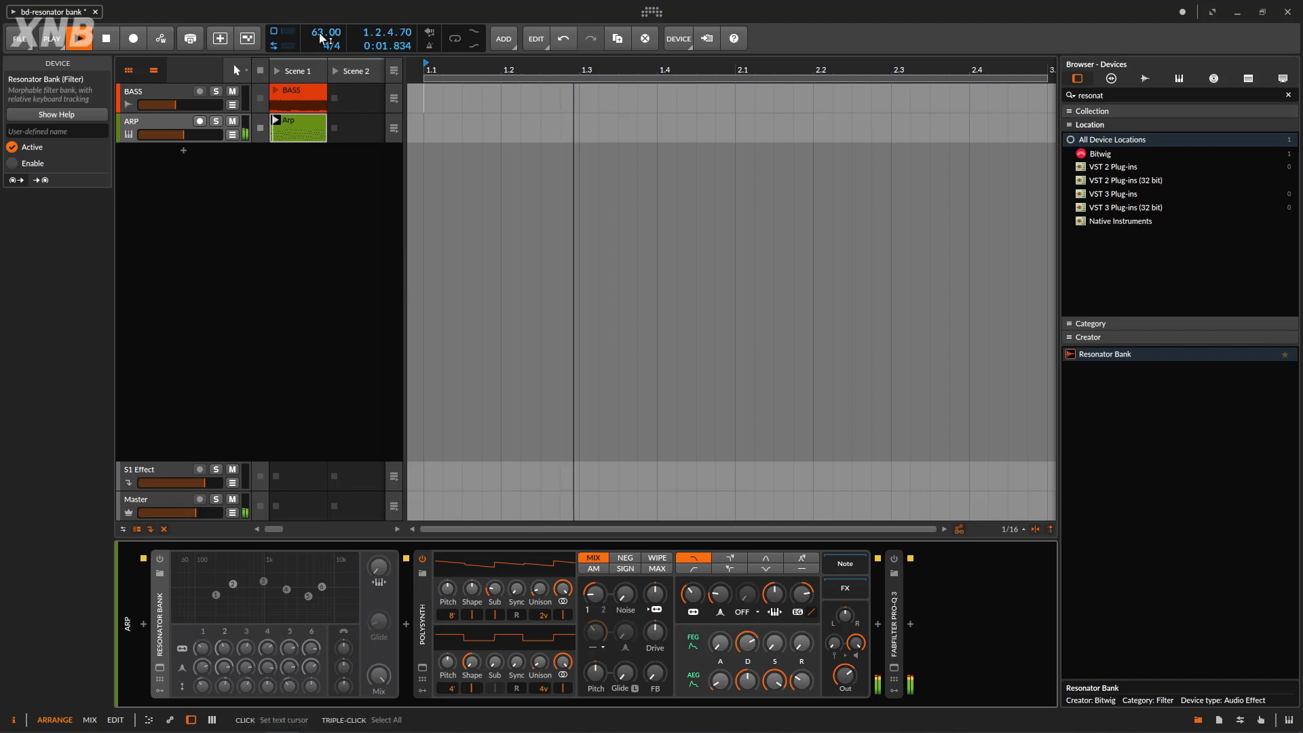
drag(320, 37, 320, 12)
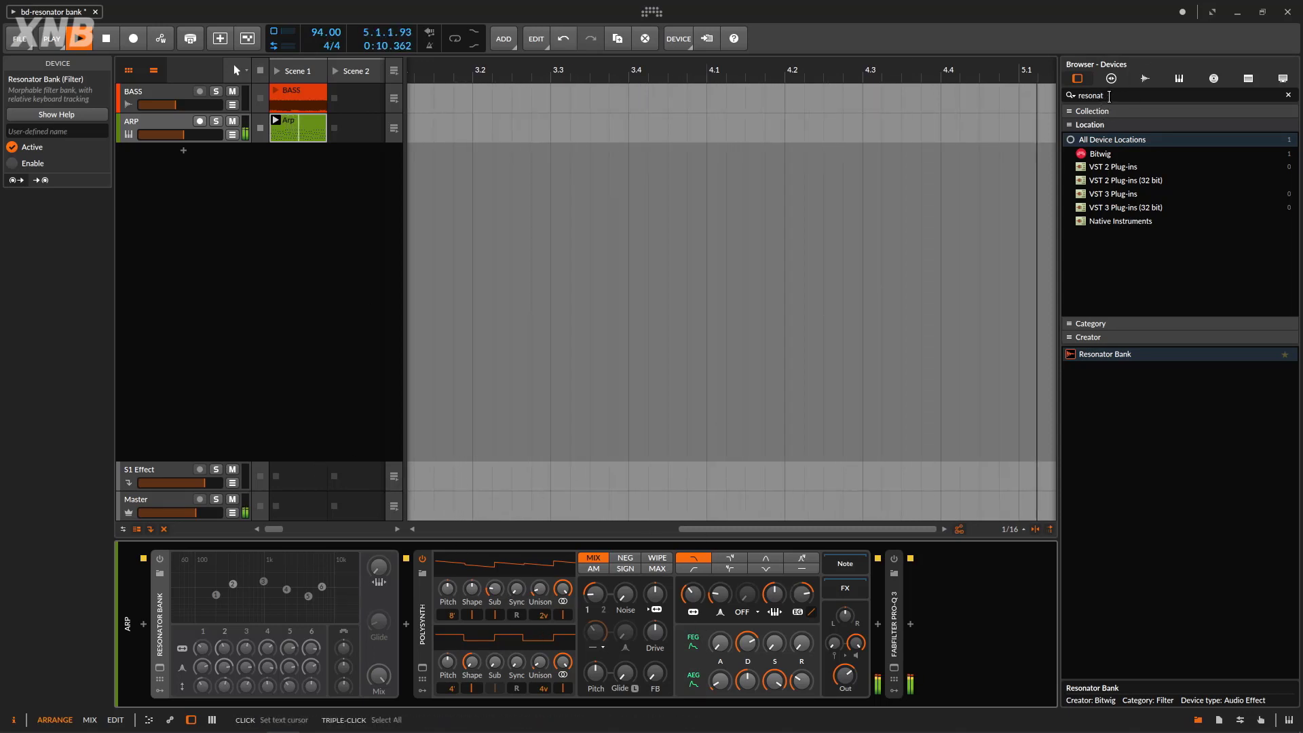
Step: Search the devices for "reverb" and add Bitwig's Reverb after FabFilter Pro-Q 3 on the ARP track
key(BackSpace)
key(BackSpace)
key(BackSpace)
key(BackSpace)
key(BackSpace)
key(BackSpace)
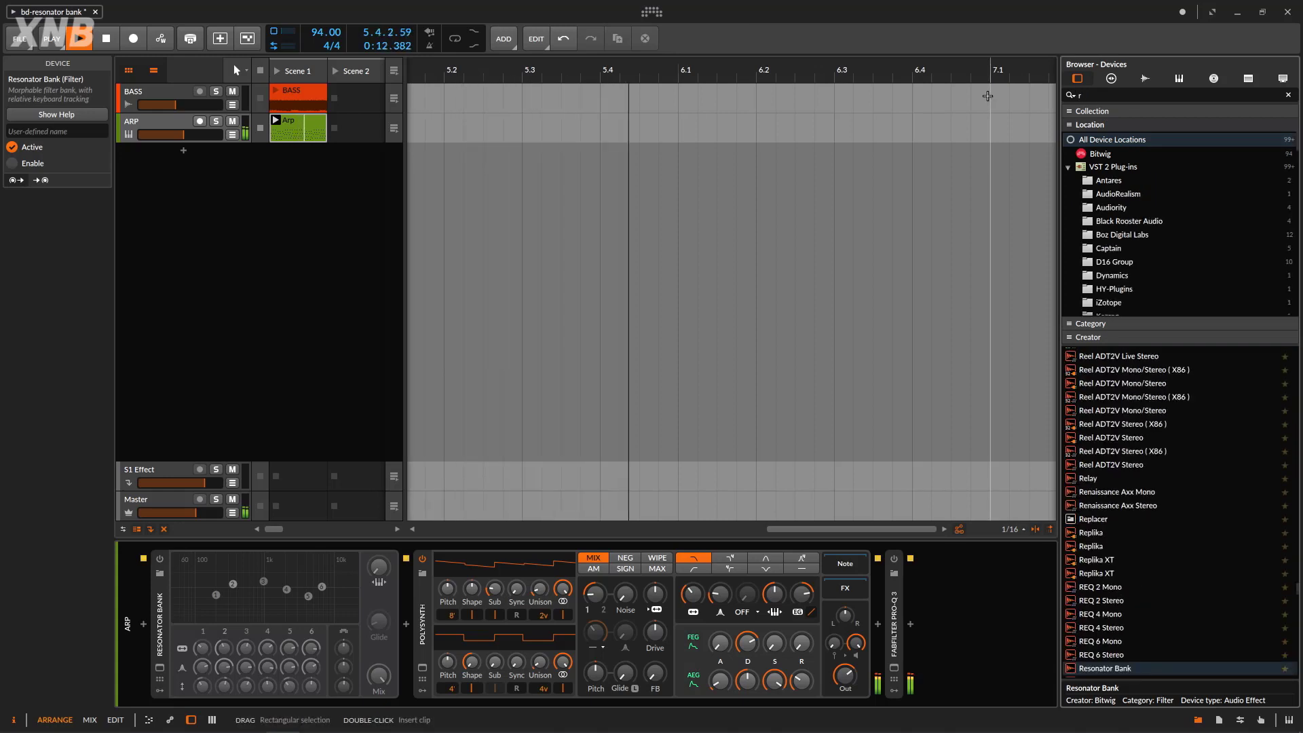
text(everb)
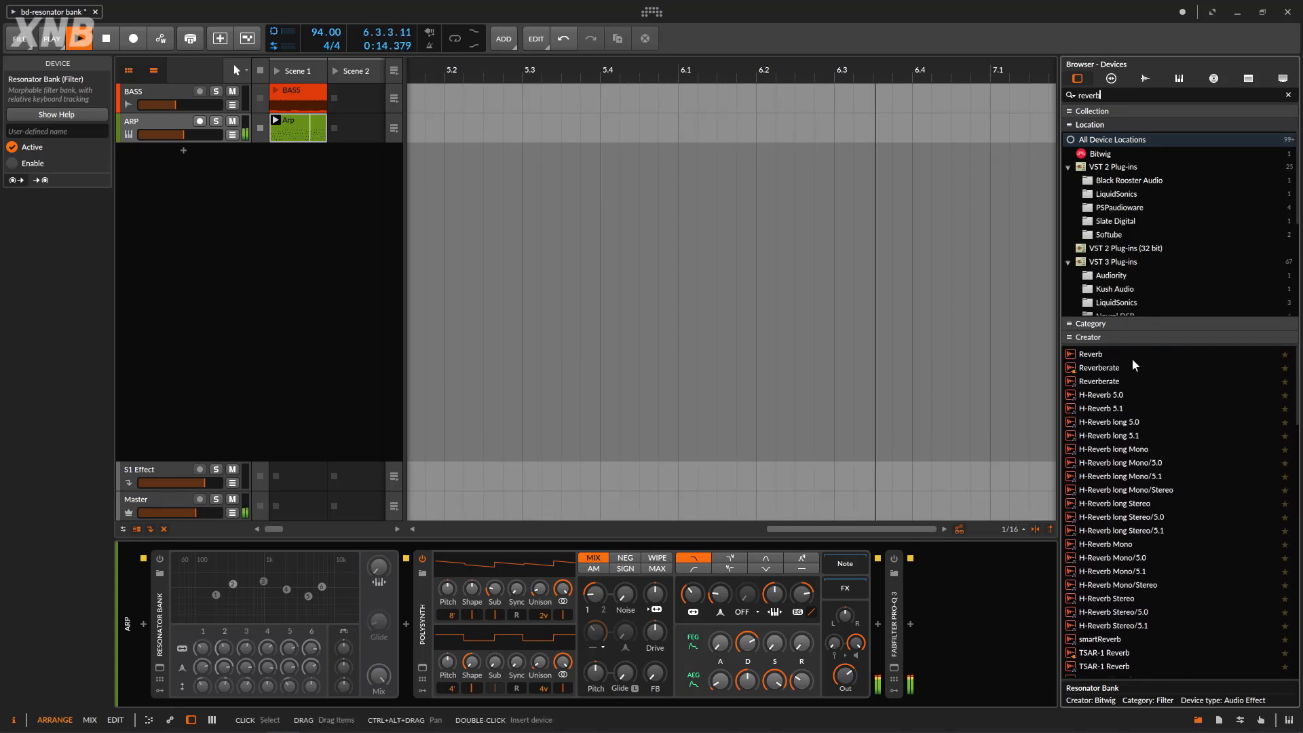
double_click(1113, 355)
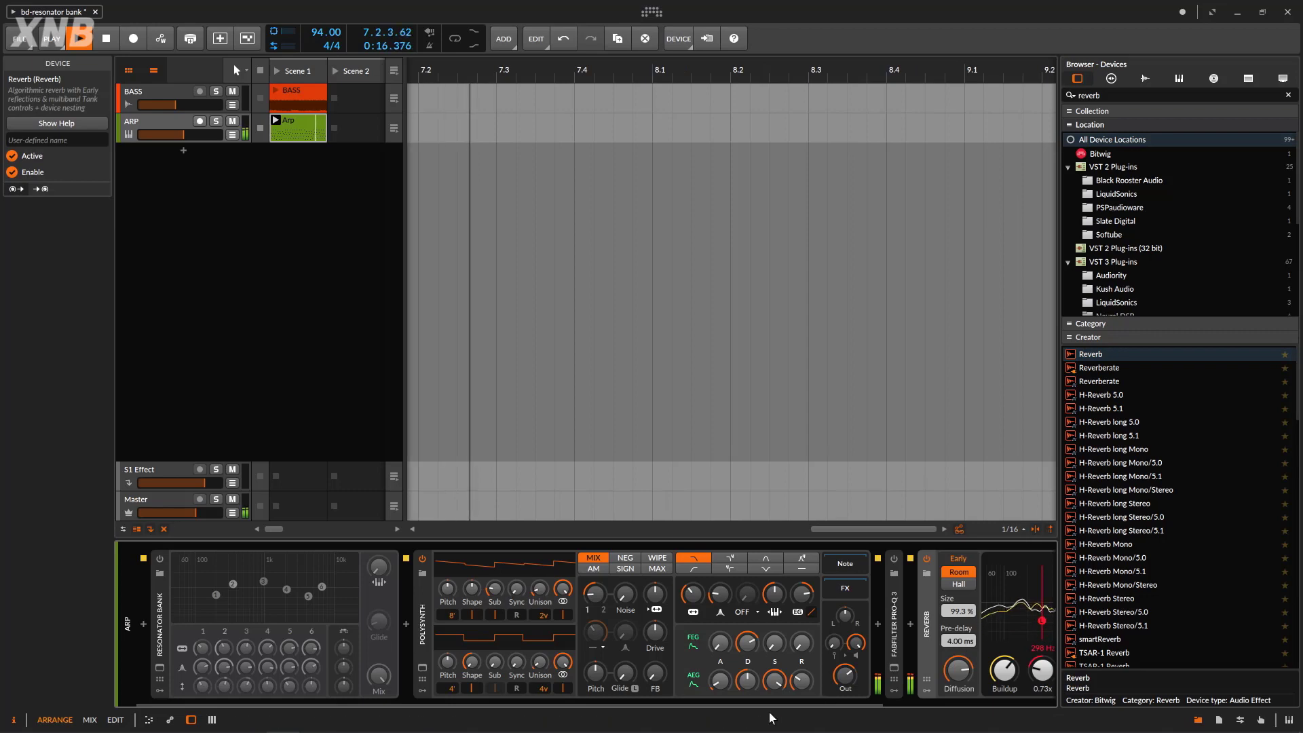
drag(780, 706, 960, 706)
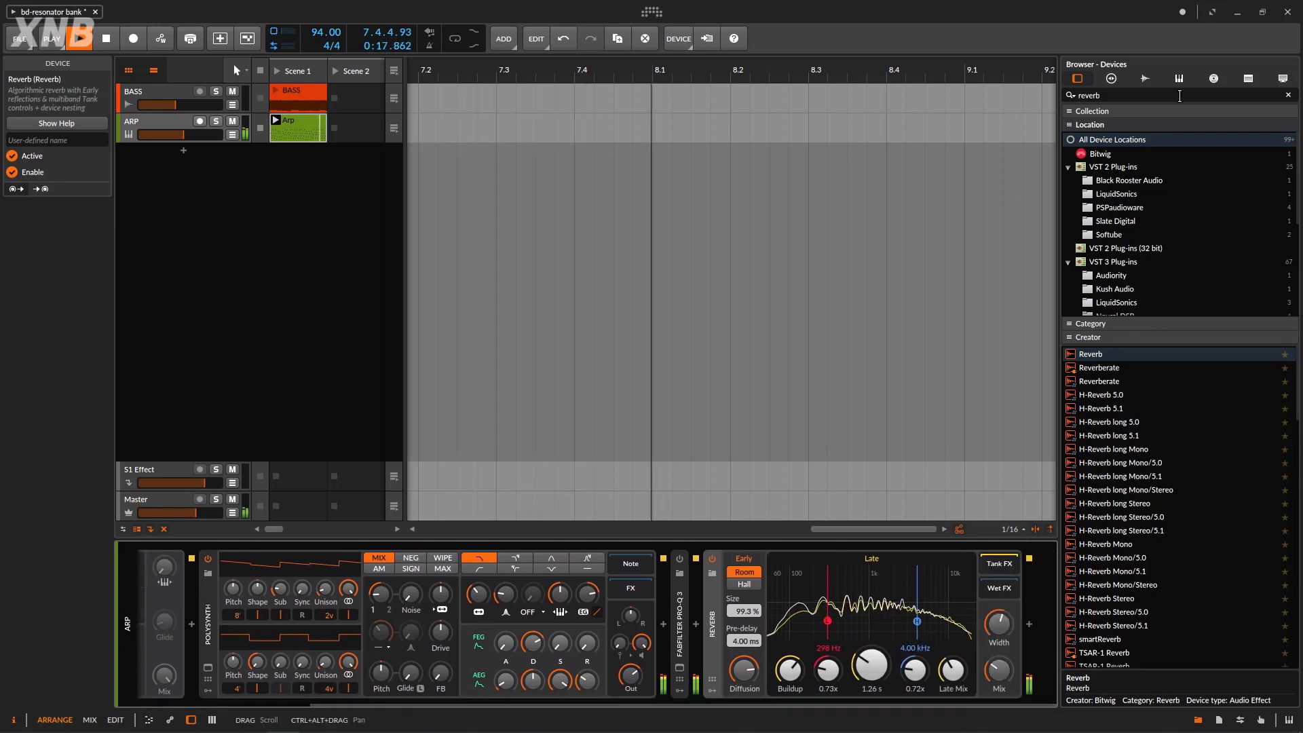
Step: Search the devices for "delay" and insert Delay-2 between FabFilter Pro-Q 3 and Reverb on the ARP track
triple_click(1136, 93)
text(d)
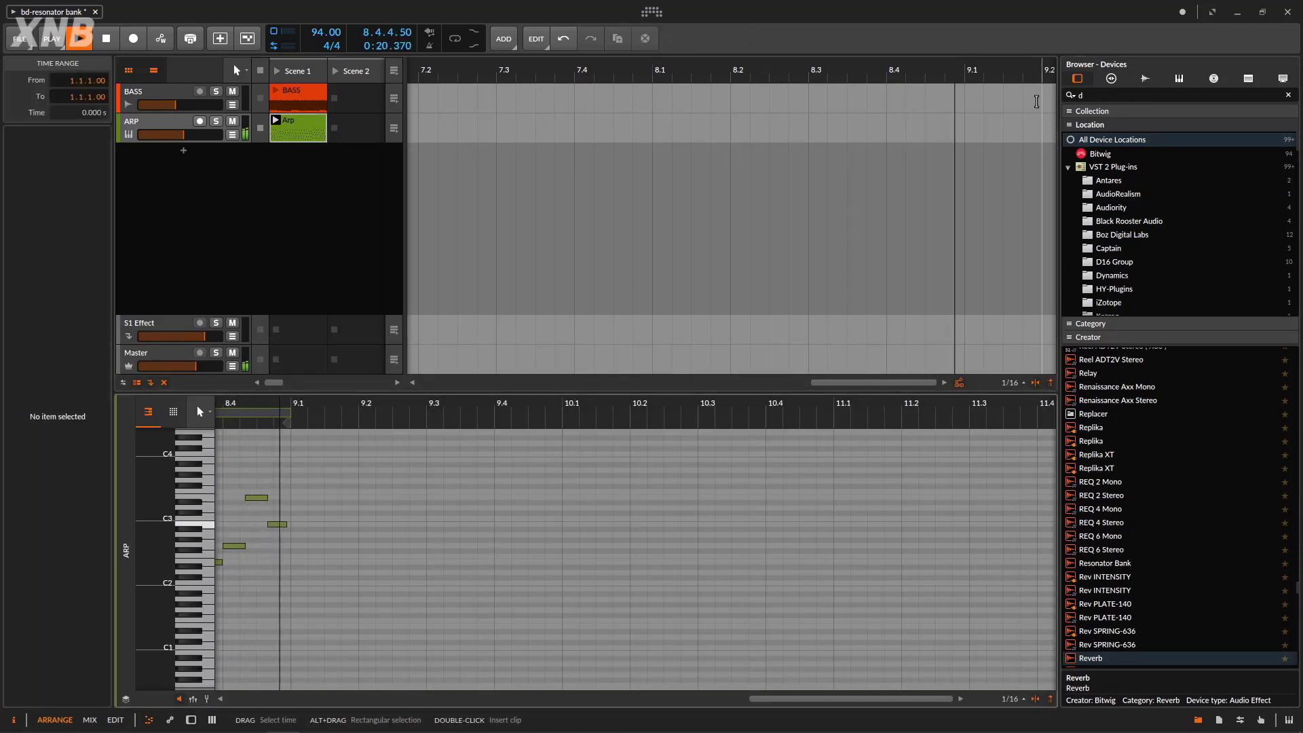
click(190, 125)
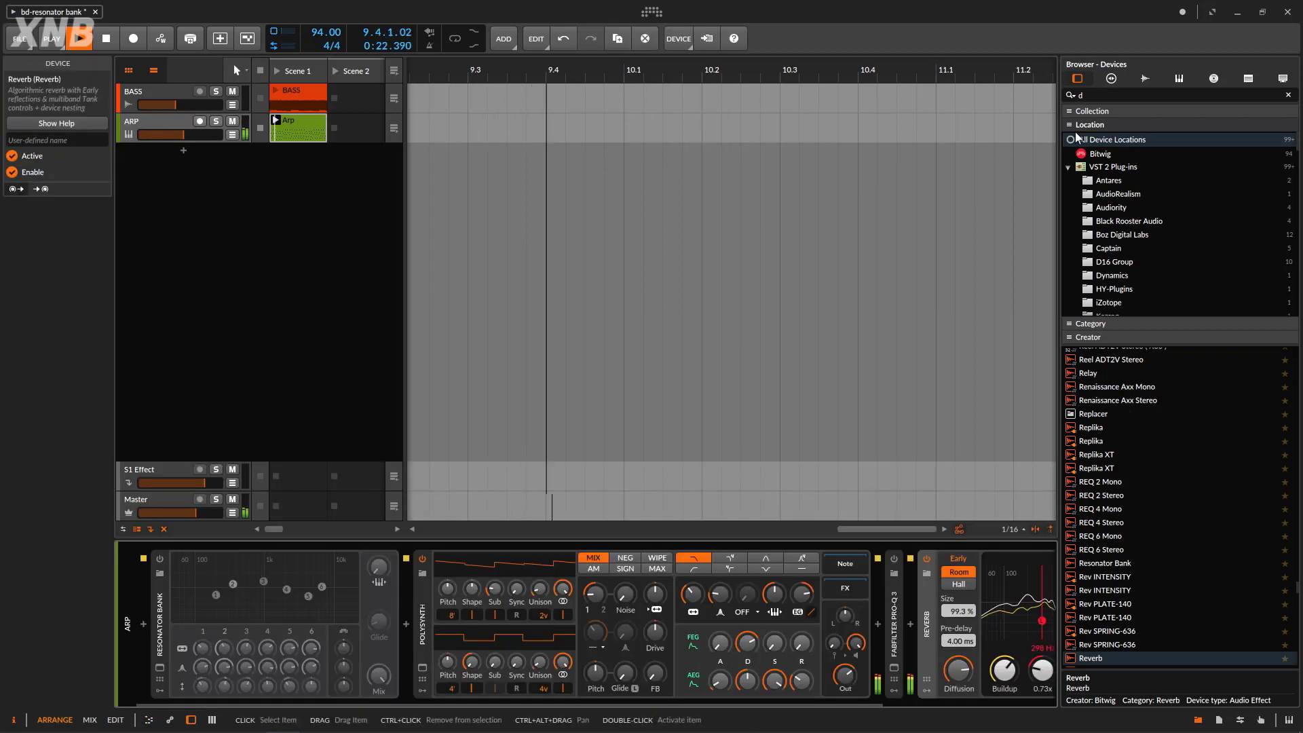
click(1117, 93)
text(e)
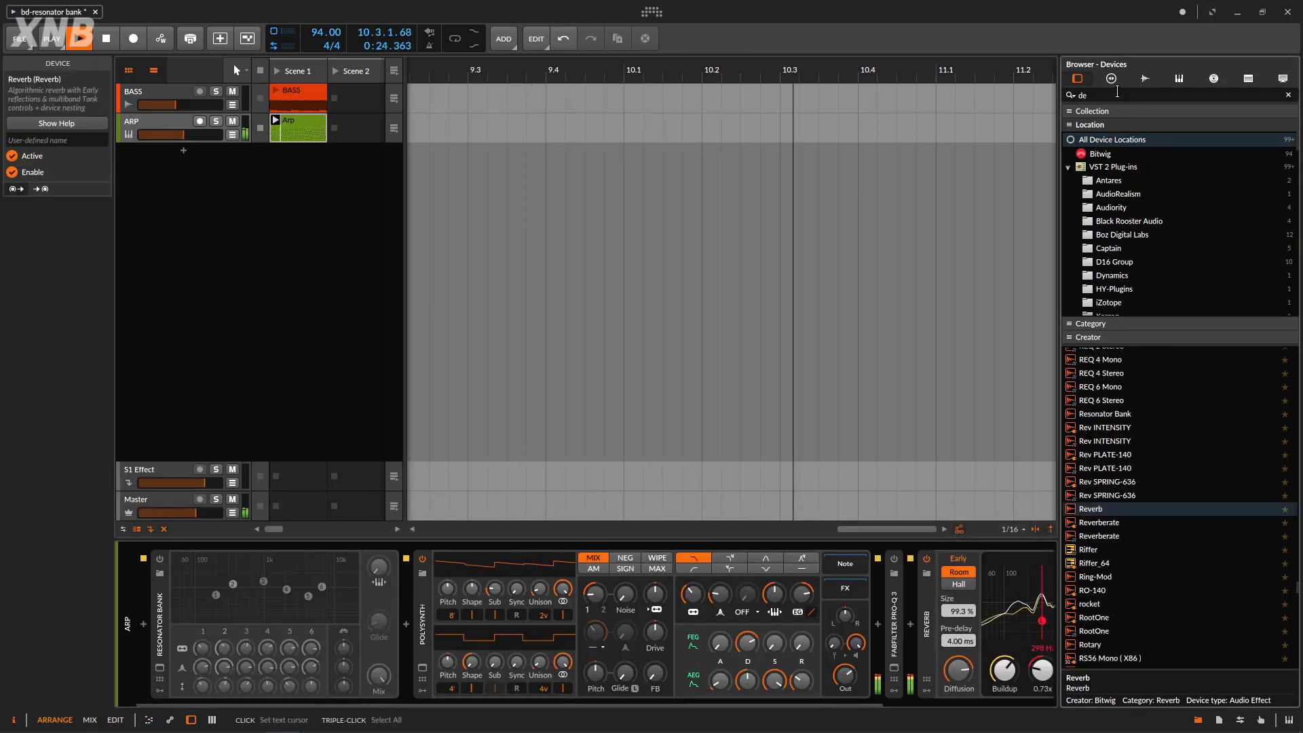
text(lay)
drag(1092, 448, 940, 582)
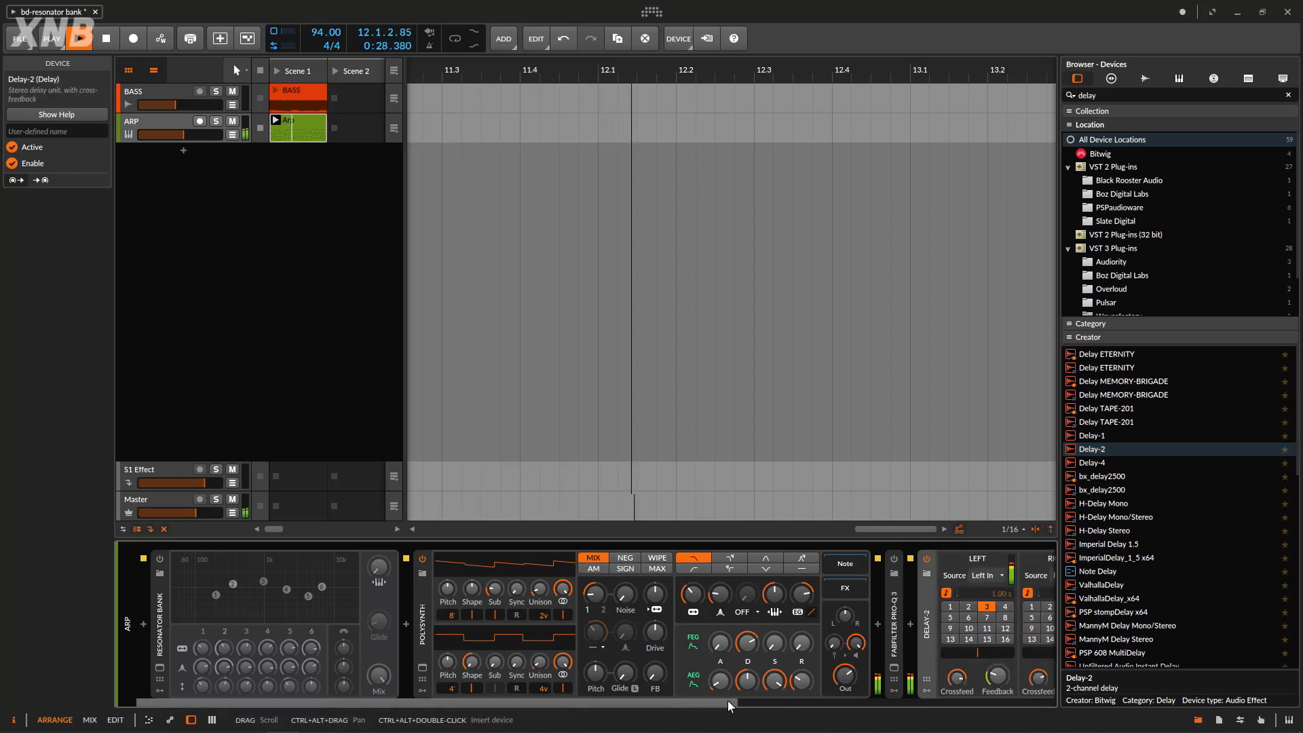
Step: Set Delay-2's mix to 20.5 % and collapse the Reverb and Delay-2 devices
drag(729, 706, 887, 707)
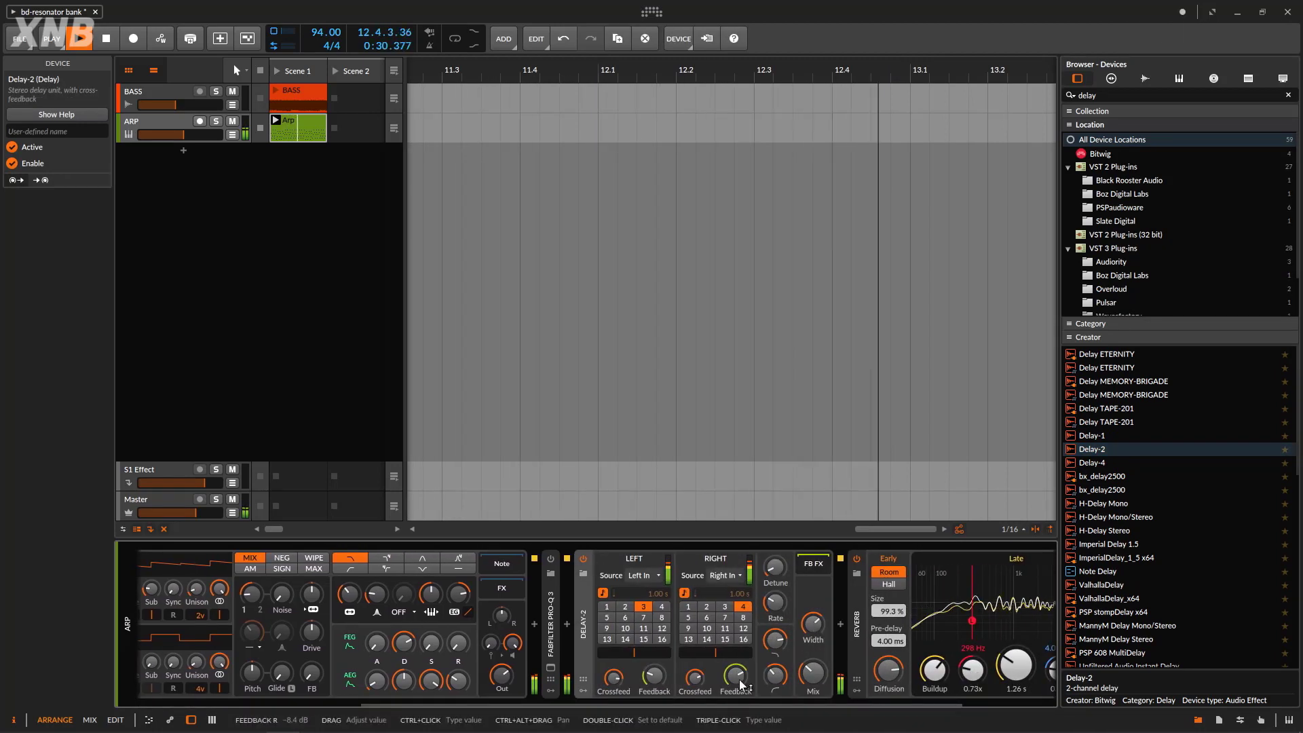
drag(812, 671, 812, 669)
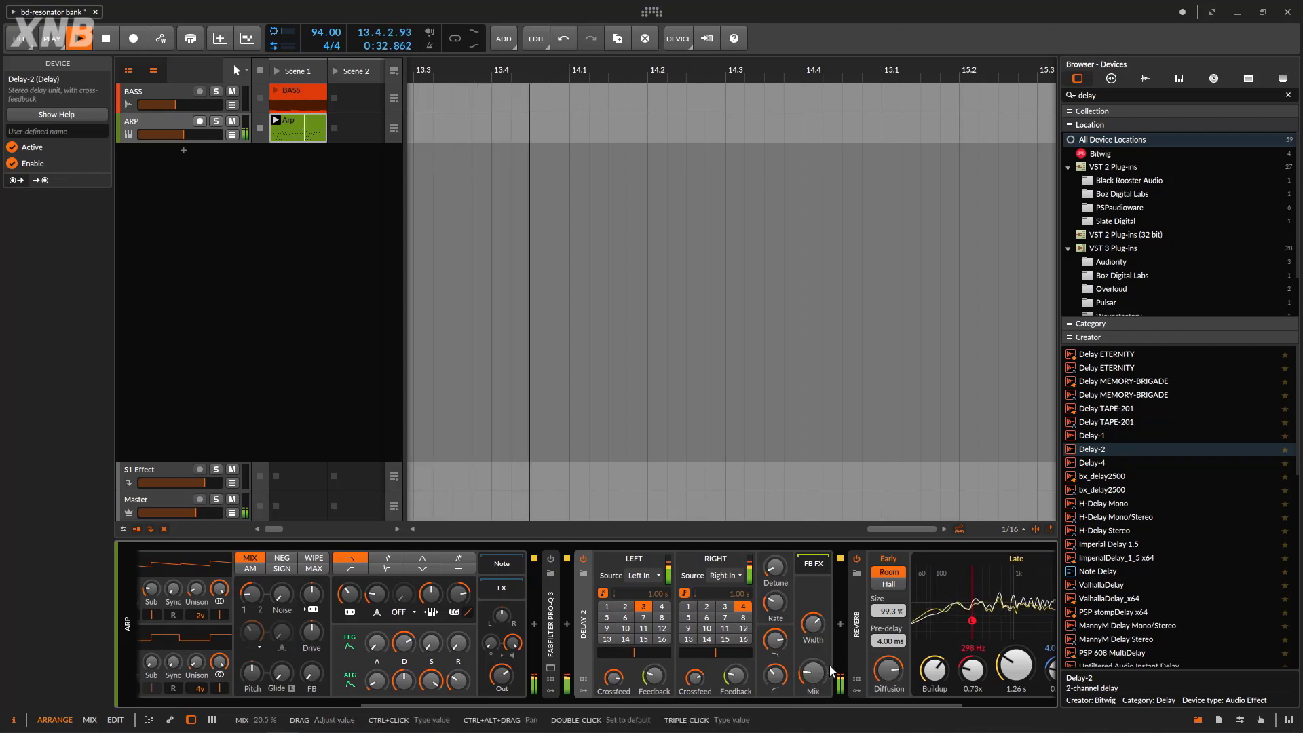
click(857, 623)
click(739, 623)
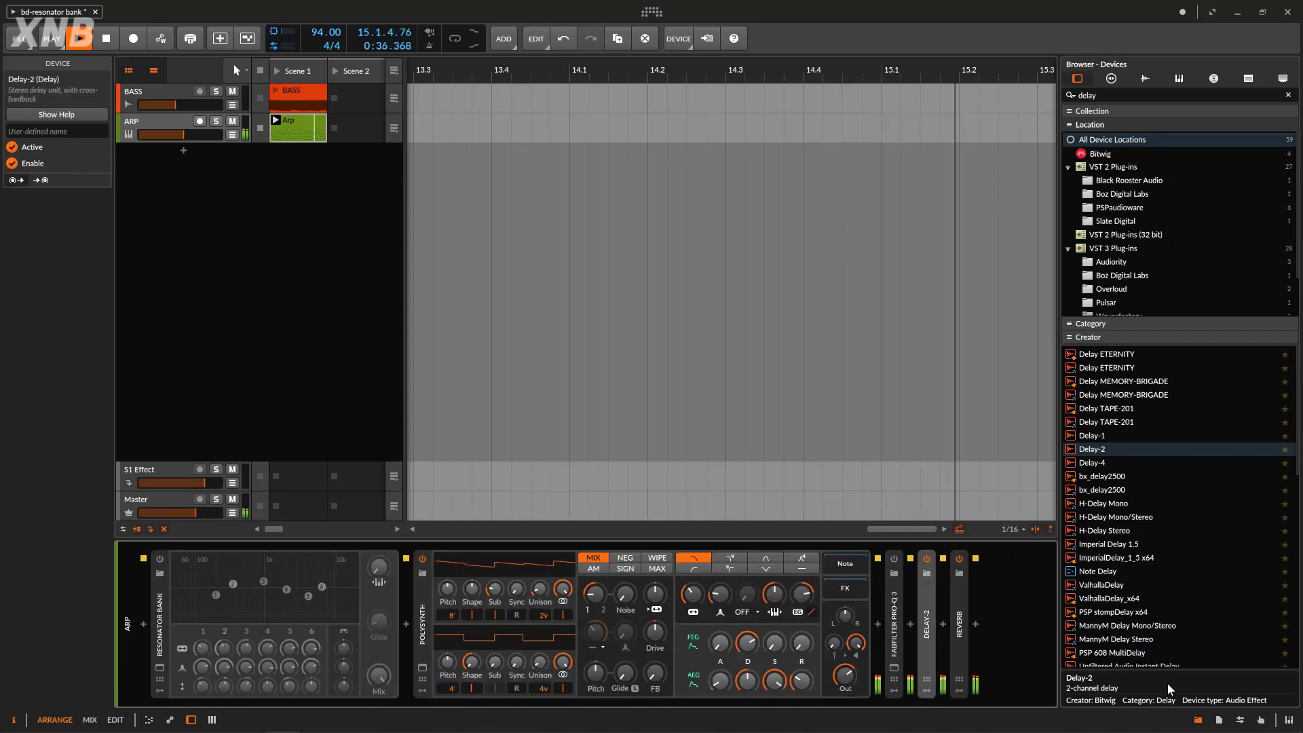
Step: Hide the device browser and lower the ARP track's volume slightly
click(1197, 719)
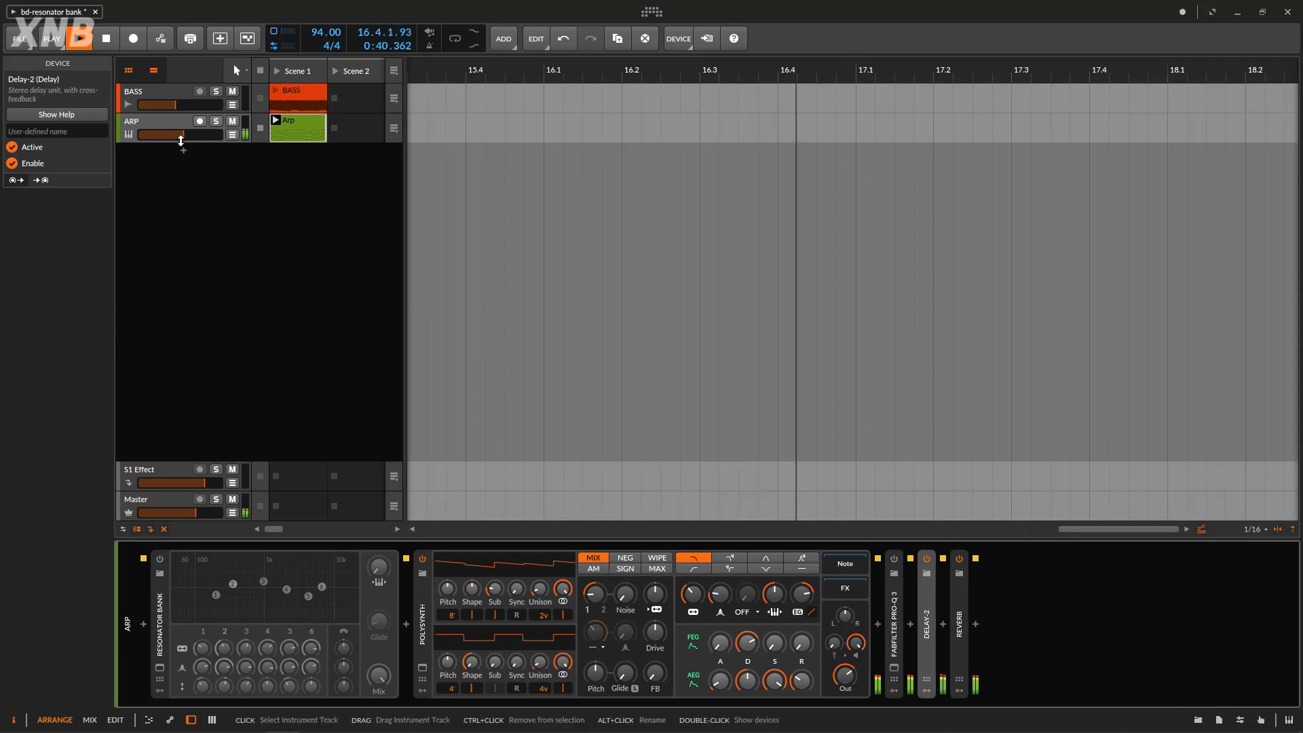
drag(180, 140, 181, 146)
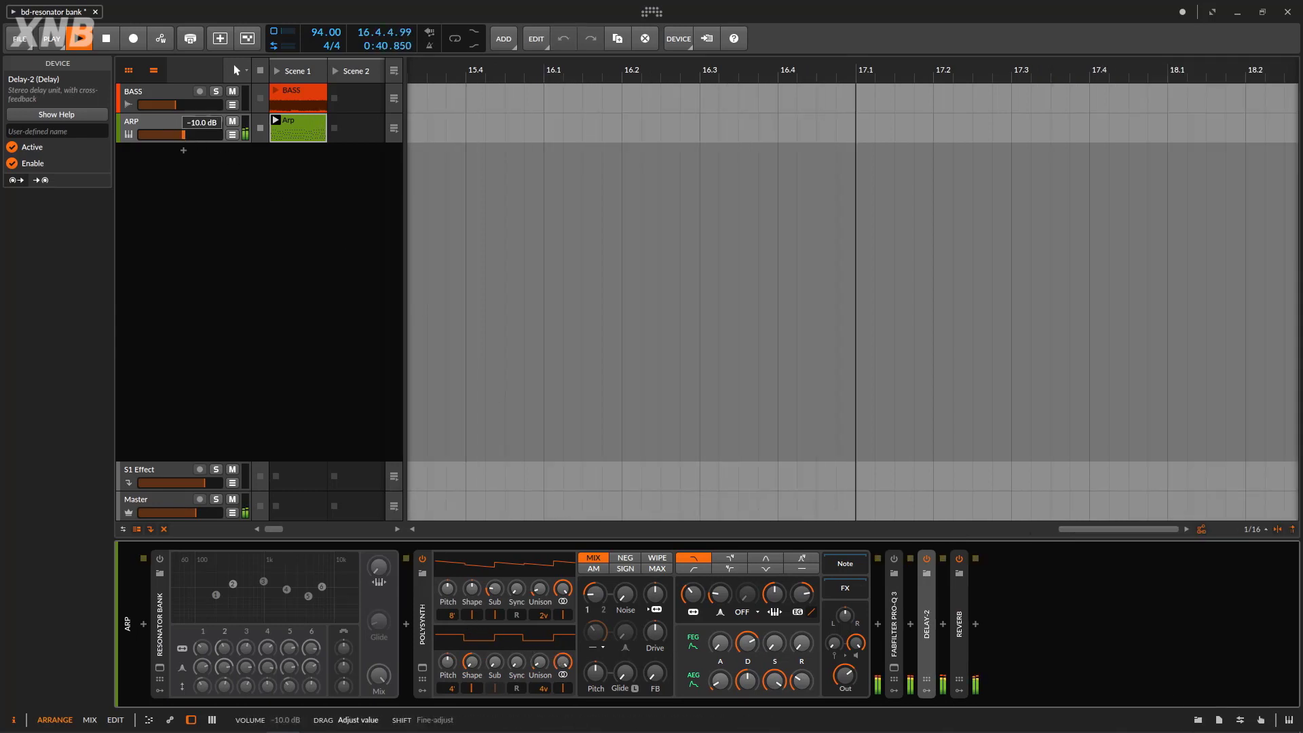
Step: Enable the Resonator Bank behind Polysynth with its mix at 42.5 %, and compare the sound with the device bypassed
click(161, 561)
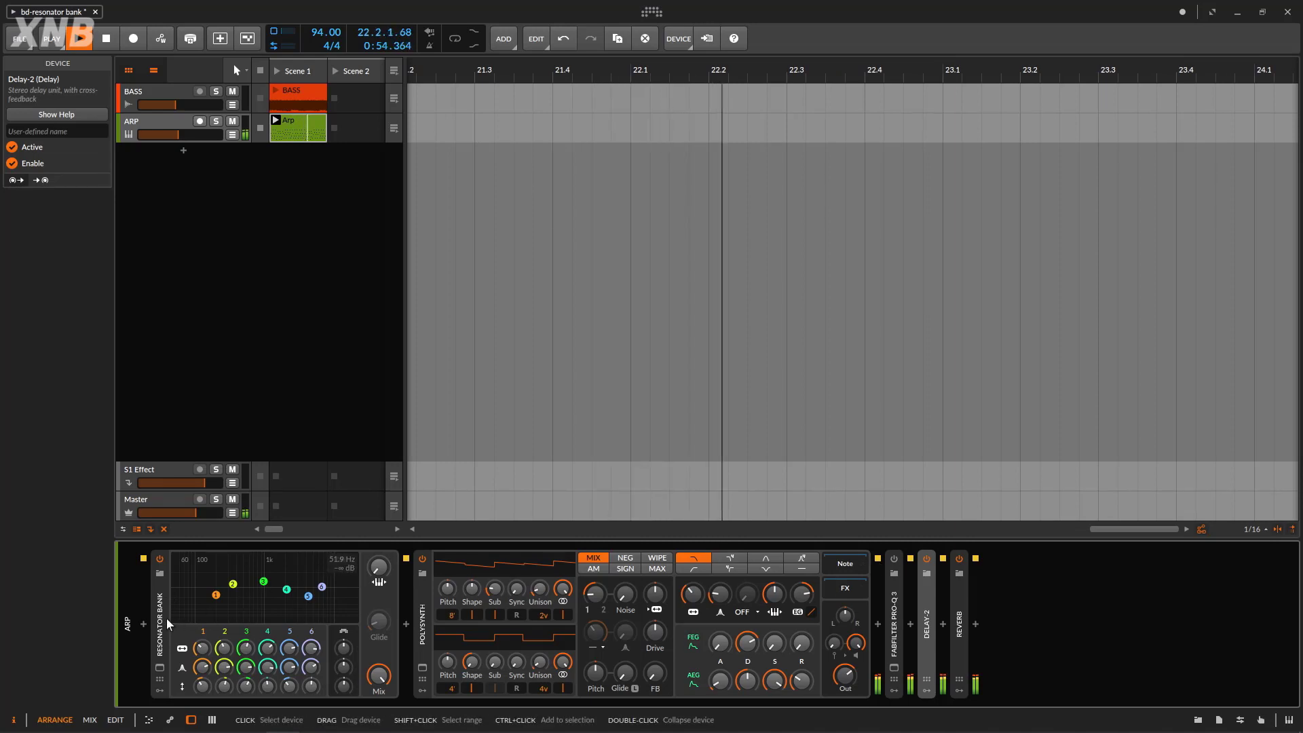
drag(167, 623, 877, 615)
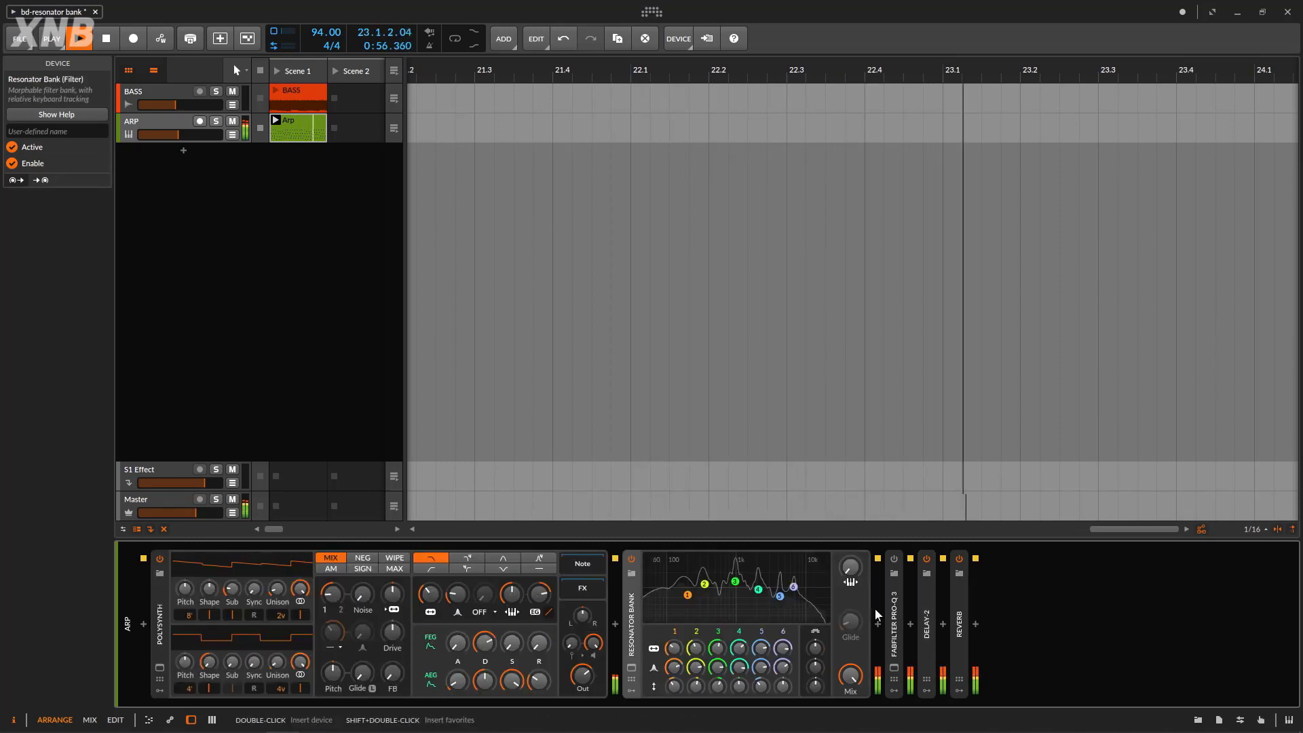
drag(851, 675, 850, 676)
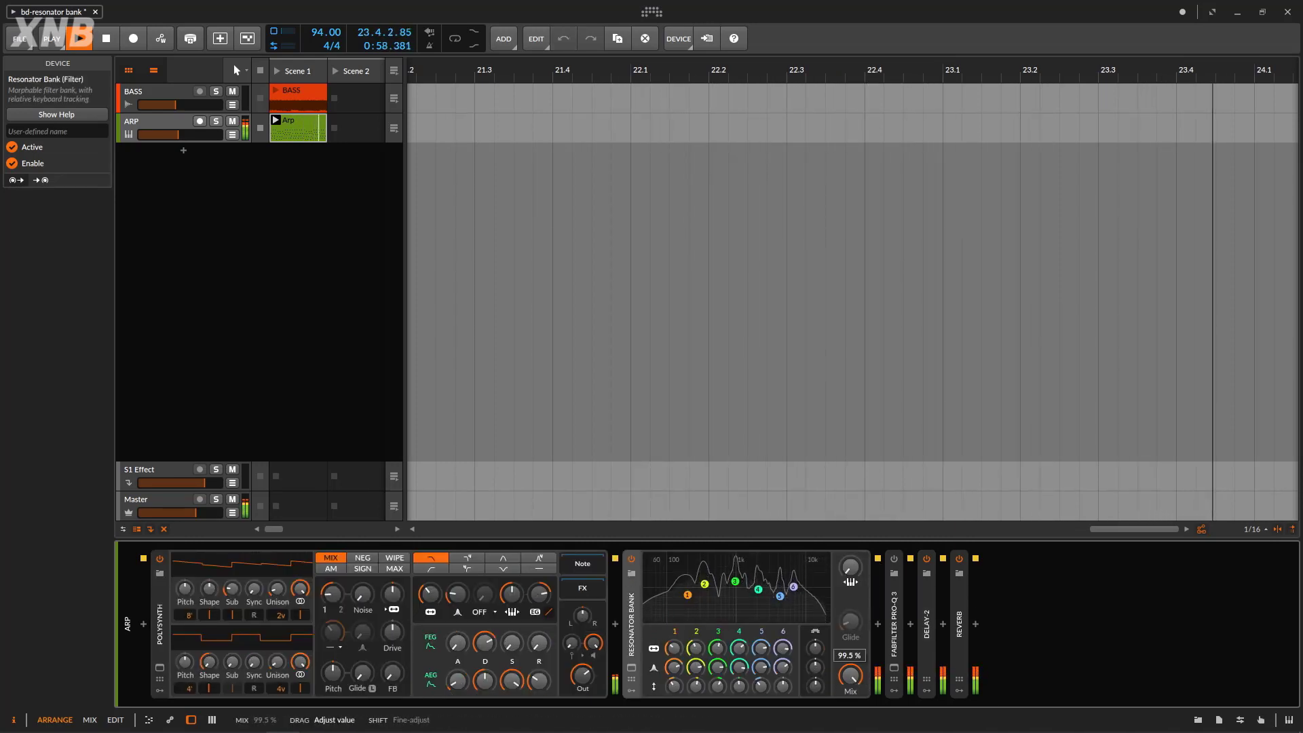
click(629, 561)
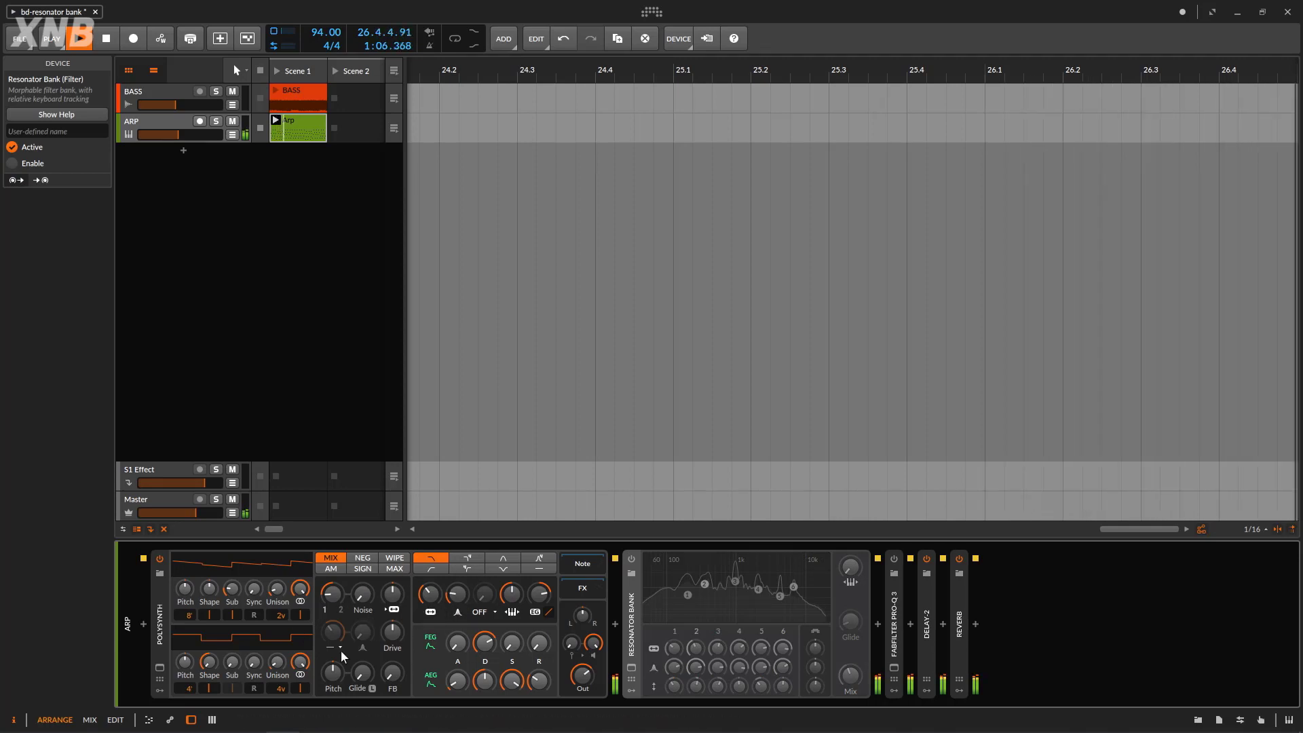
click(631, 559)
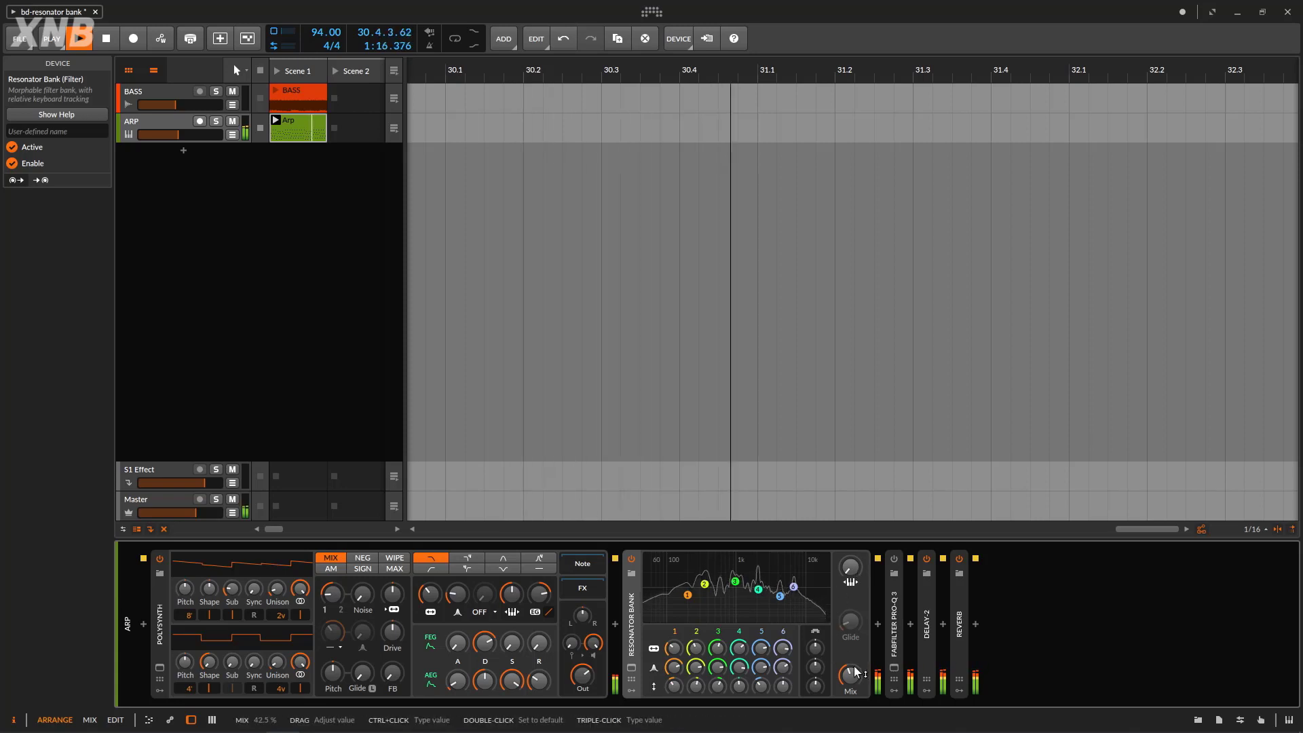
Step: Raise the Resonator Bank's keyboard tracking to full, adjust the resonance of all bands together and stop playback
drag(861, 557, 878, 588)
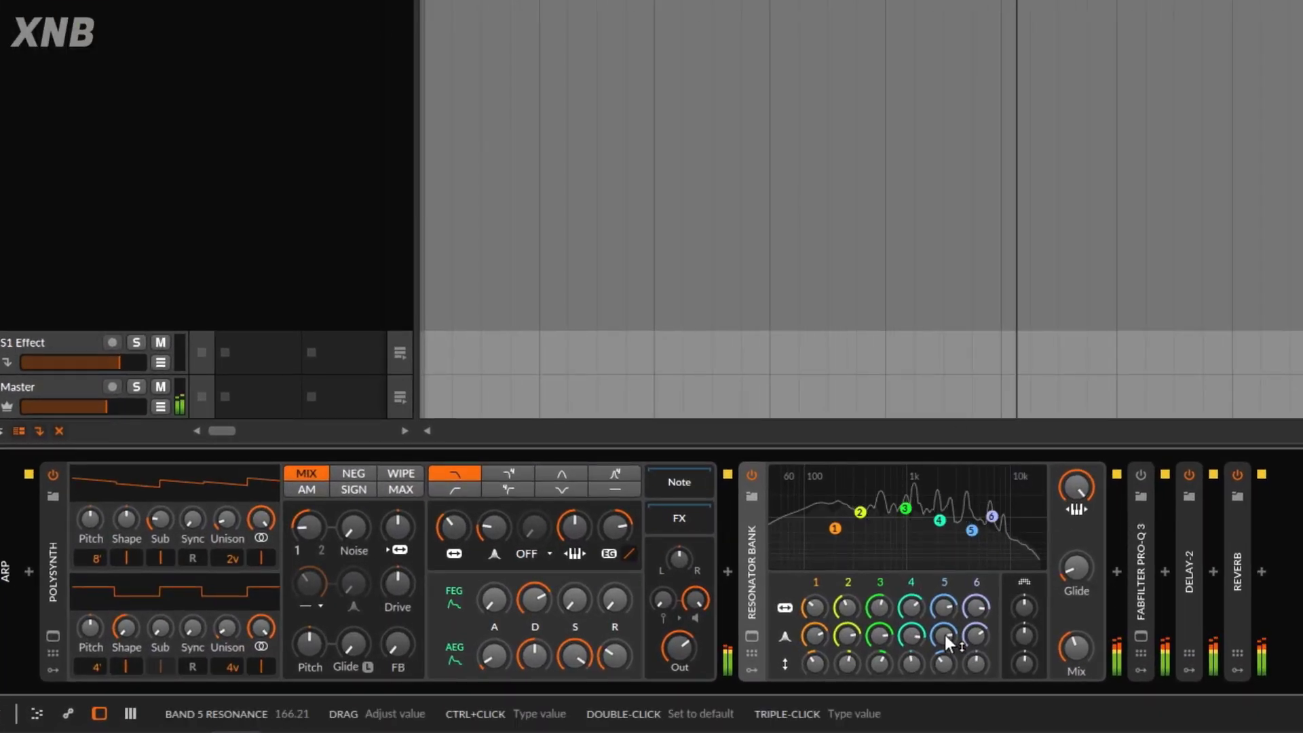
mouse_move(1015, 639)
mouse_down()
mouse_move(1015, 624)
mouse_move(1023, 640)
mouse_up()
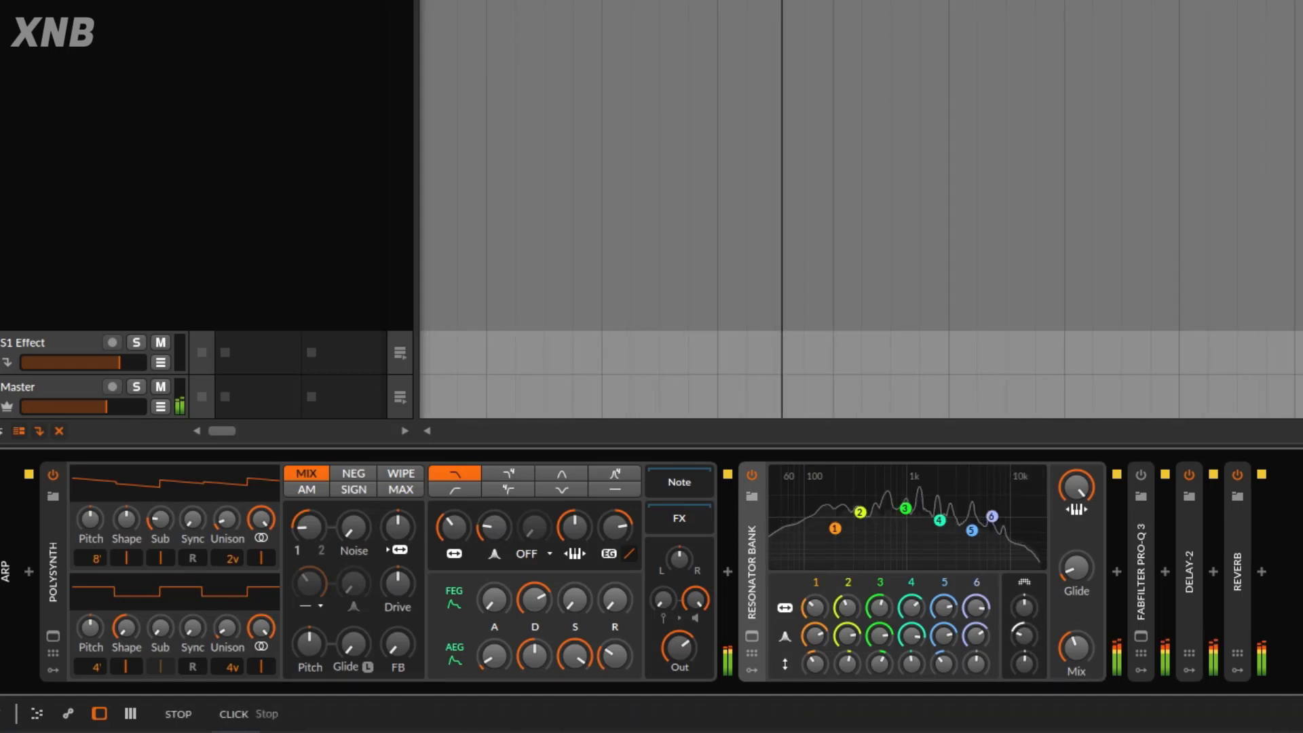
click(380, 2)
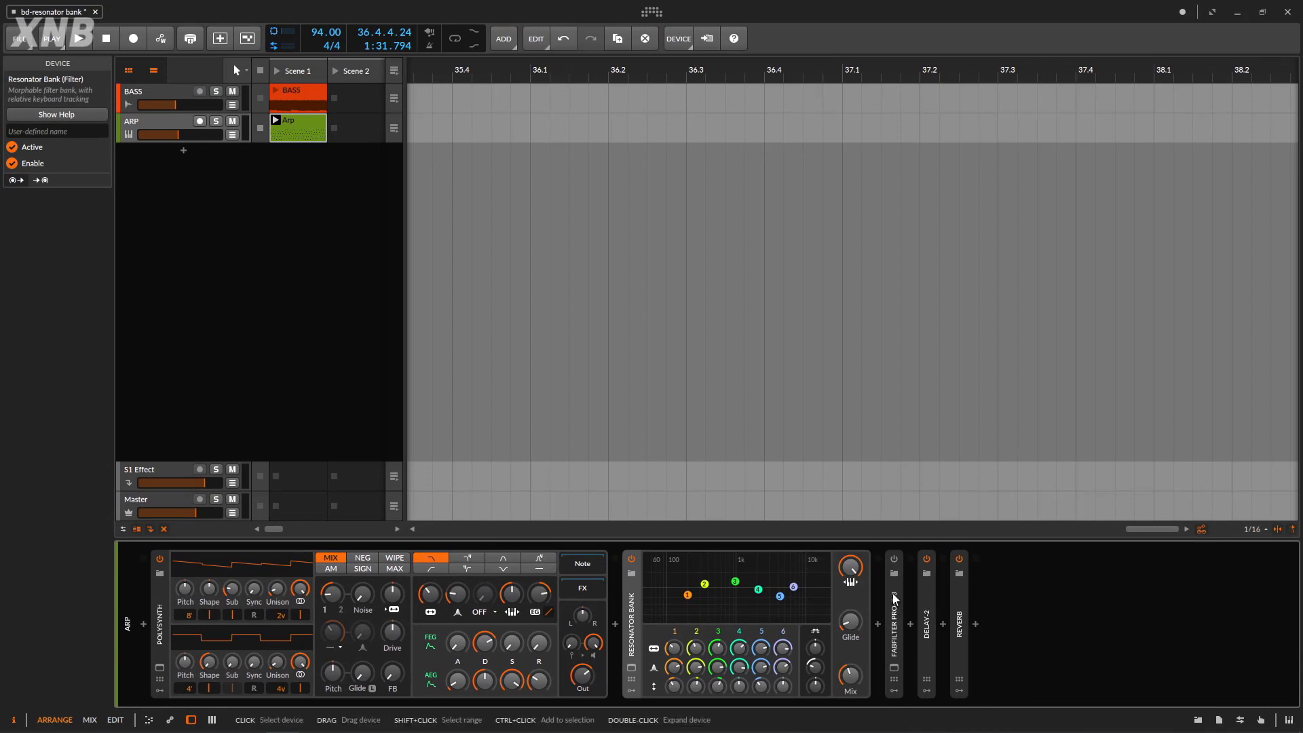
Step: Enable and open FabFilter Pro-Q 3 and add a narrow bell boost of 5.96 dB at 361.29 Hz with Q 4.387
click(895, 679)
click(894, 669)
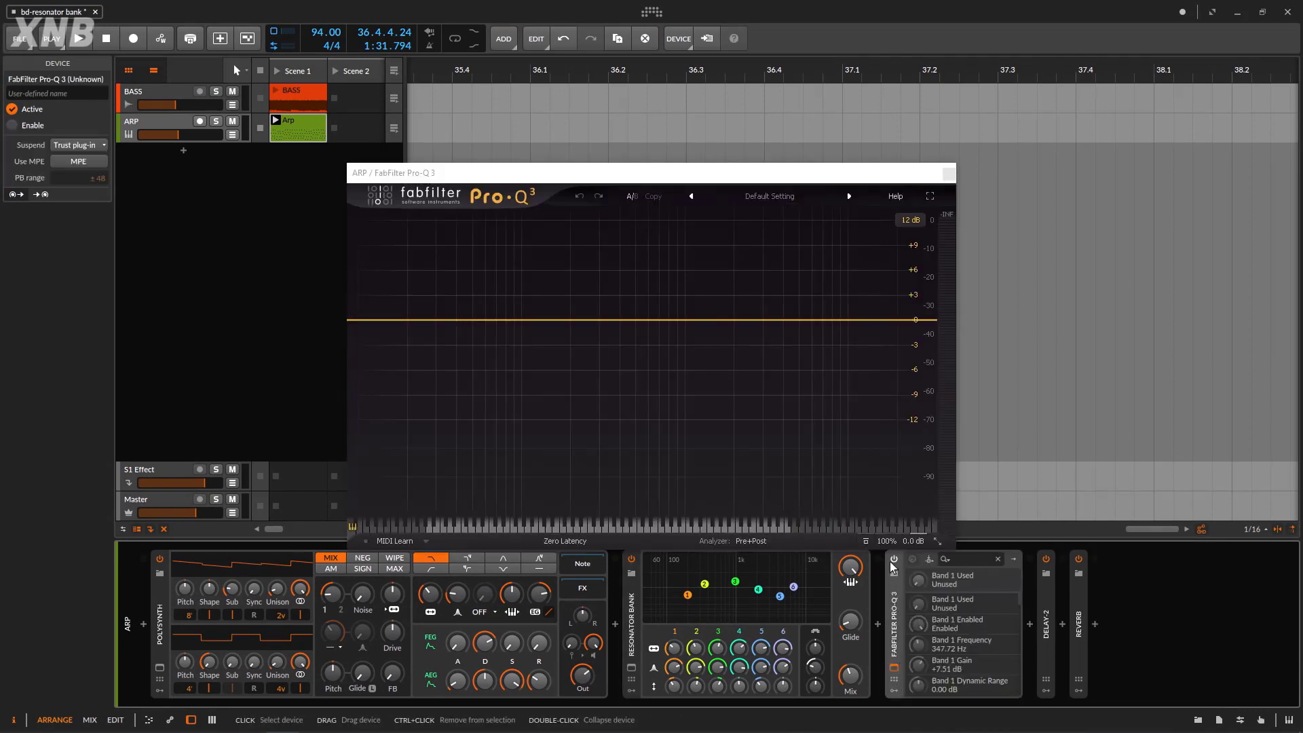
drag(613, 317, 613, 270)
scroll(682, 454, up, 5)
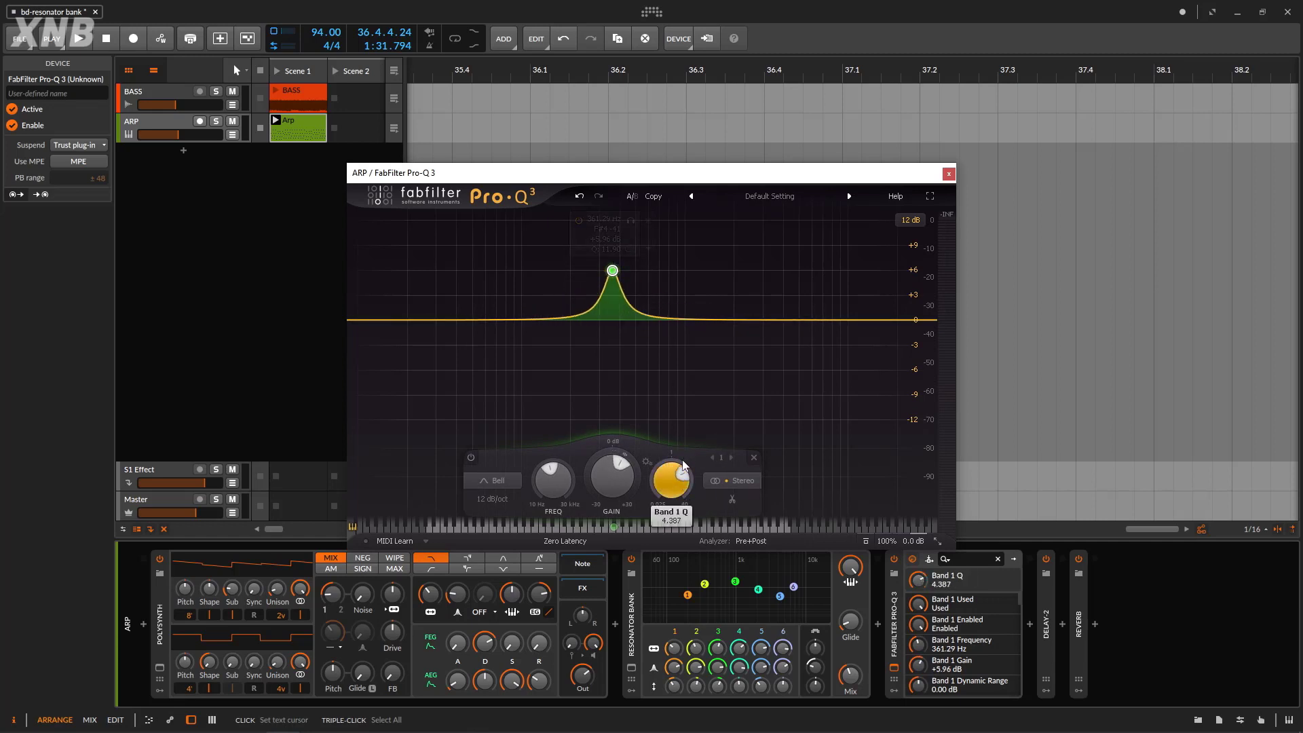
mouse_move(618, 272)
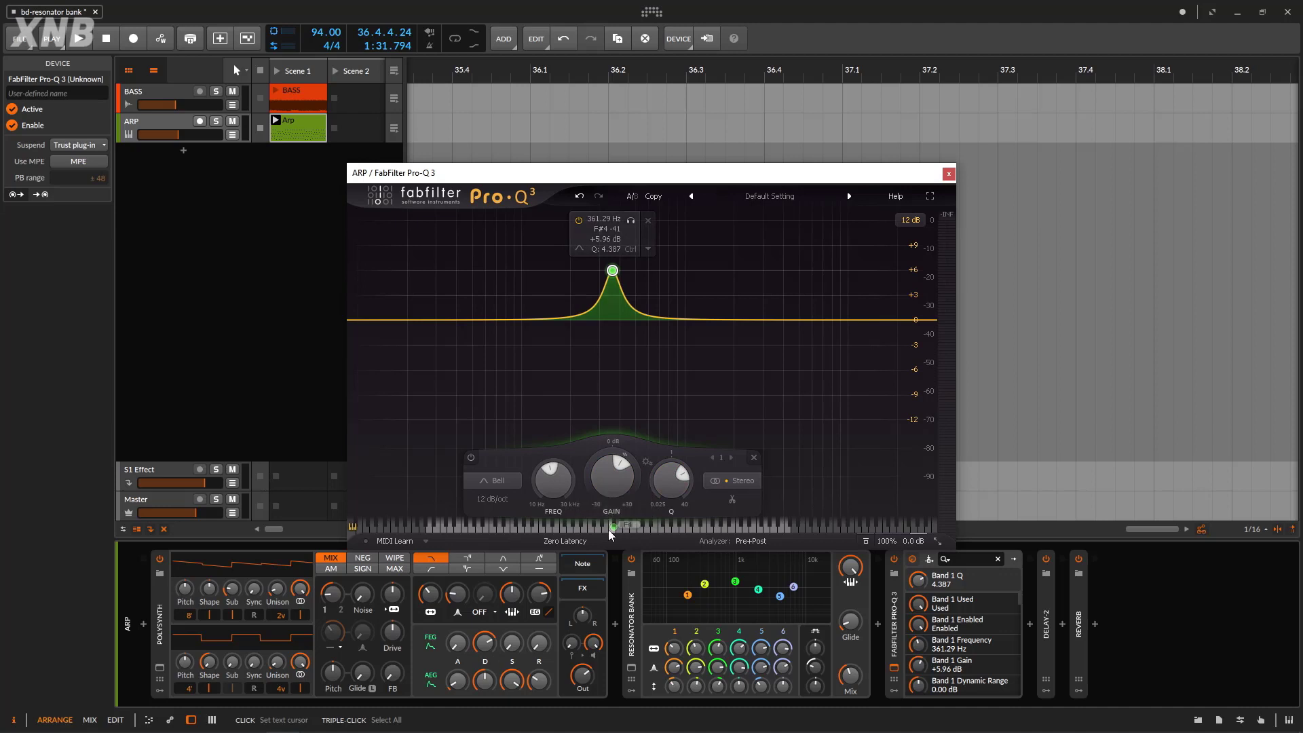
mouse_move(613, 530)
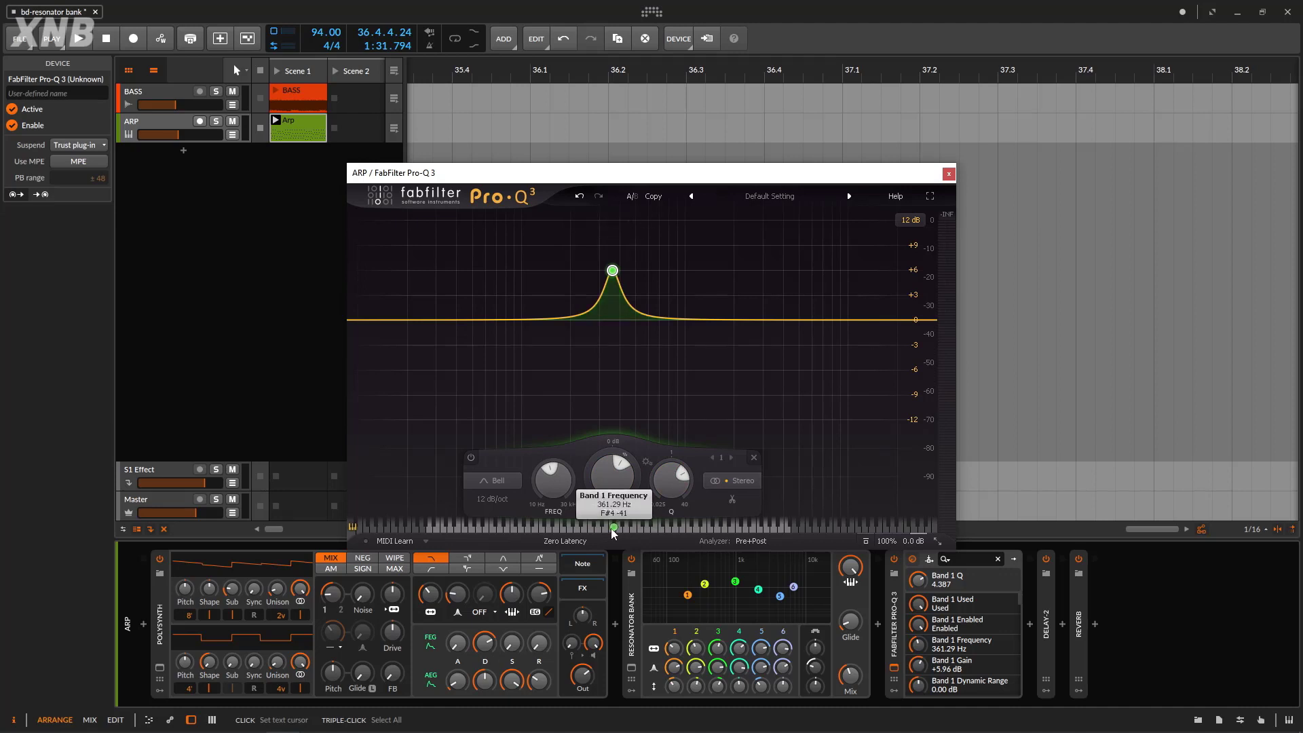
click(611, 528)
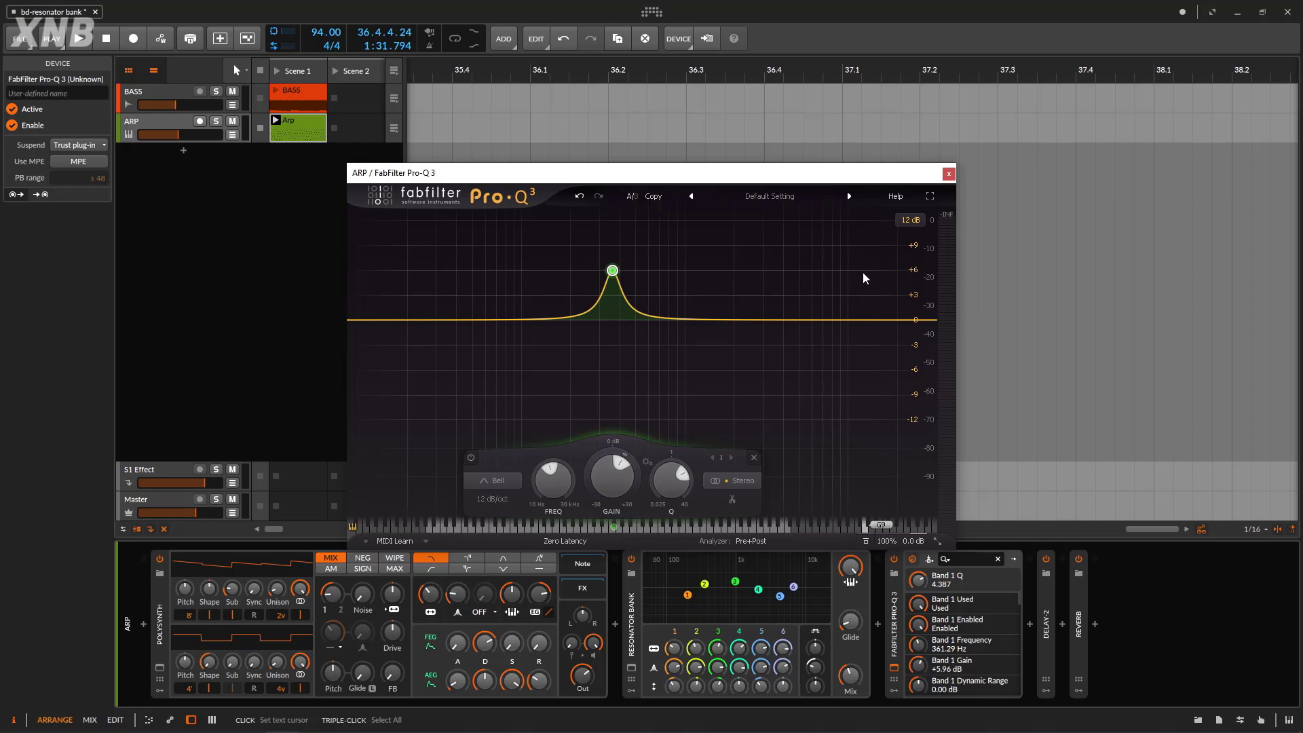
mouse_move(673, 284)
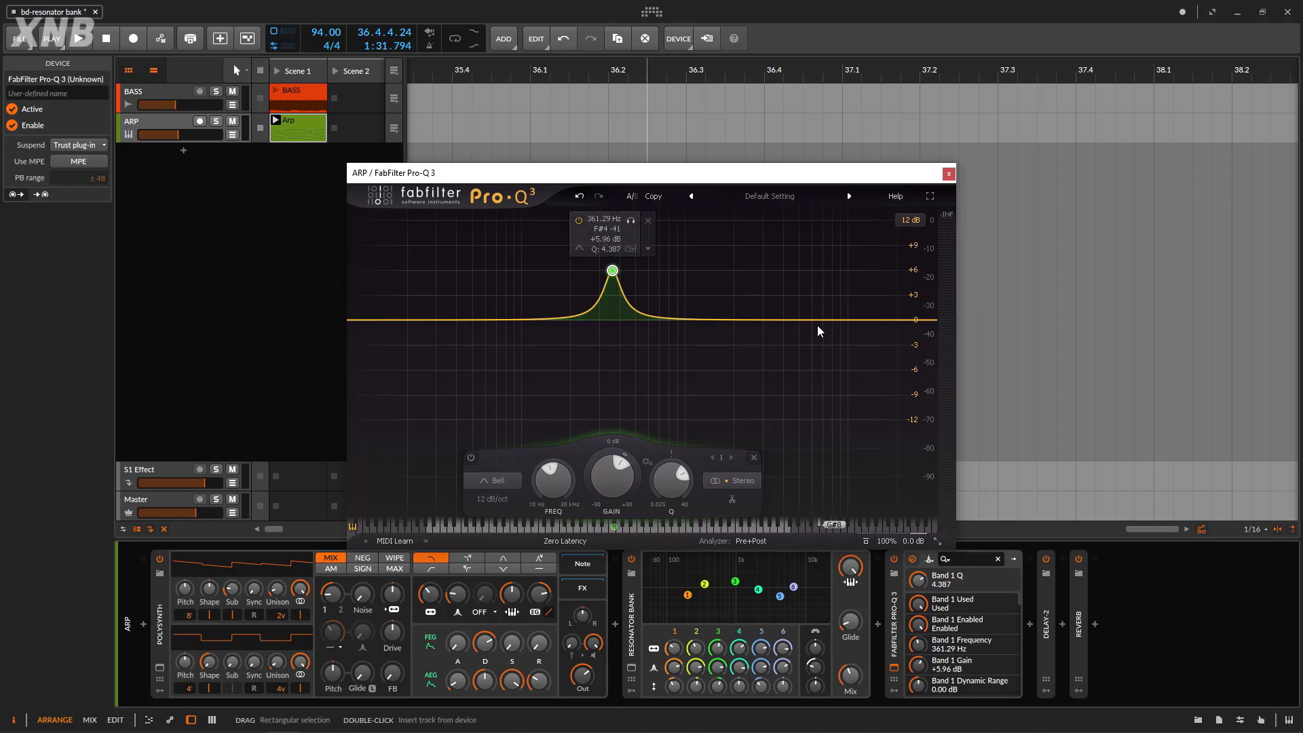
mouse_move(577, 292)
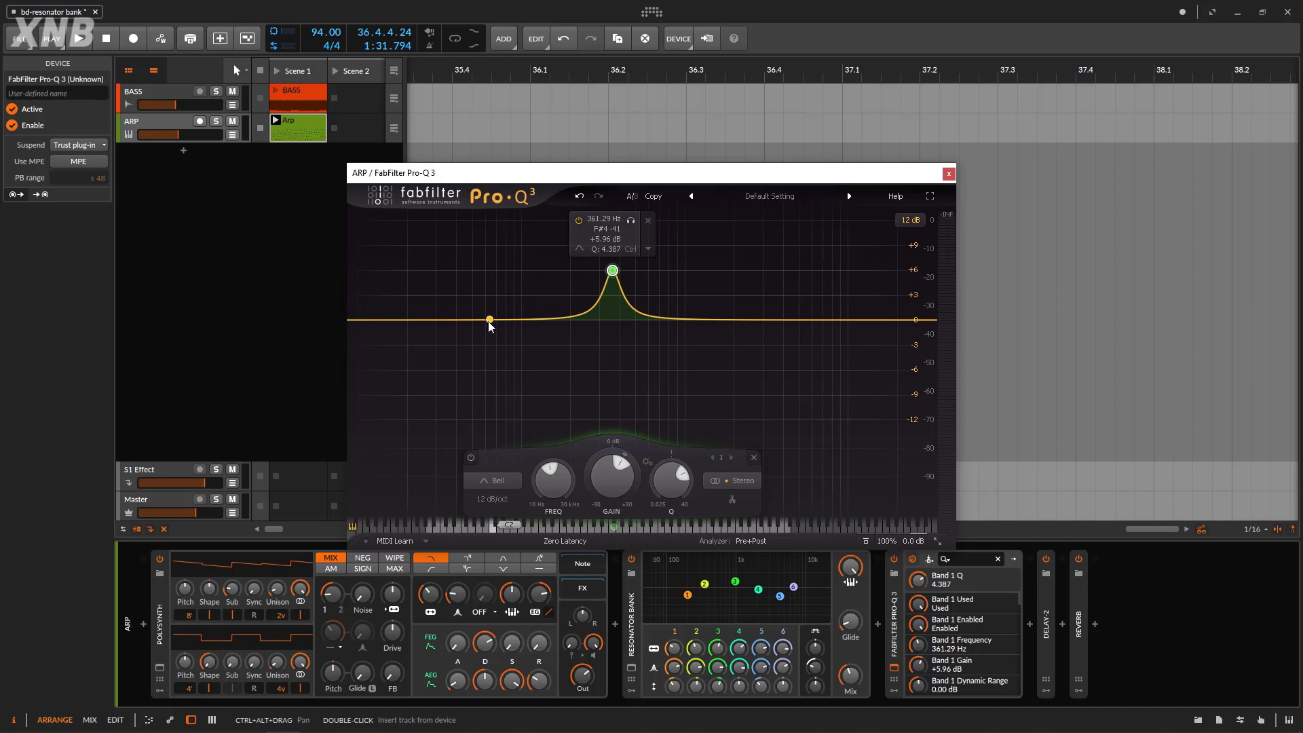
Step: Add narrow bell boosts of 2.29 dB at about 58.6 Hz and 2.61 dB at 4024.6 Hz, the latter with Q 3.648
mouse_move(490, 320)
mouse_down()
mouse_move(466, 299)
mouse_move(483, 301)
mouse_up()
mouse_move(572, 486)
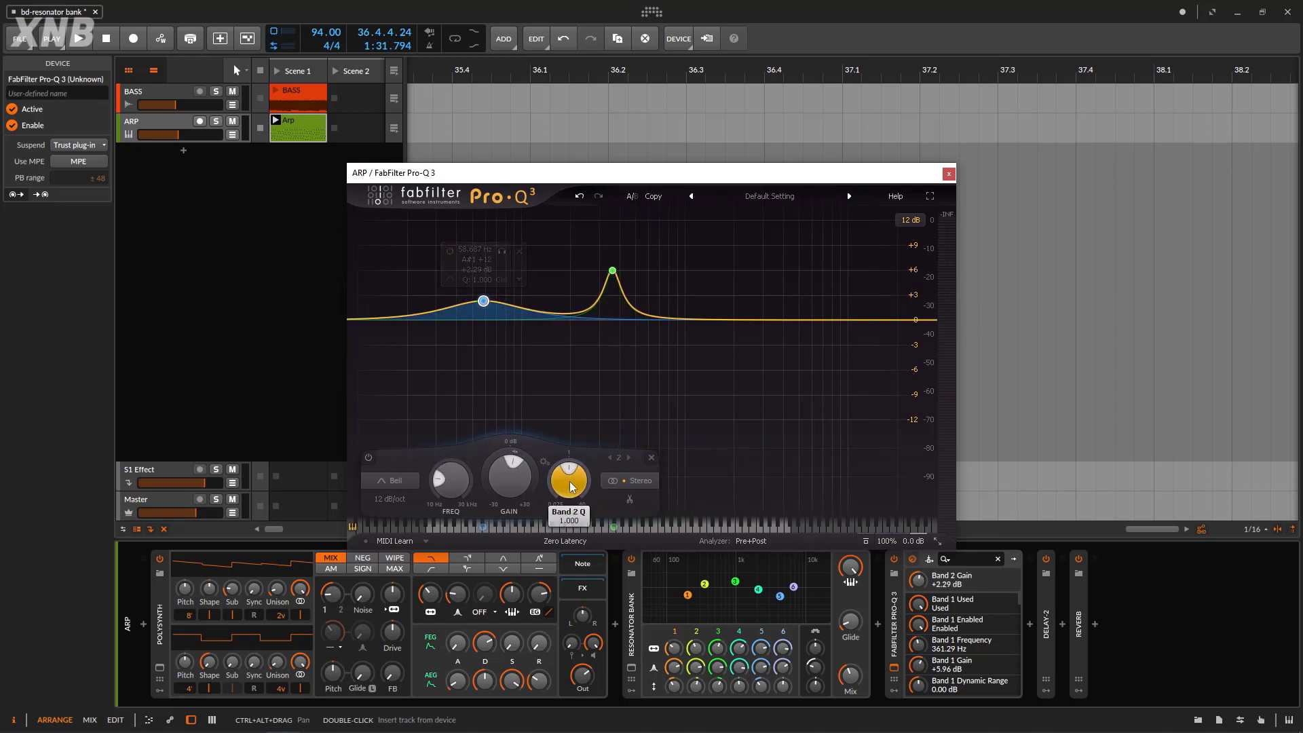
drag(777, 320, 783, 298)
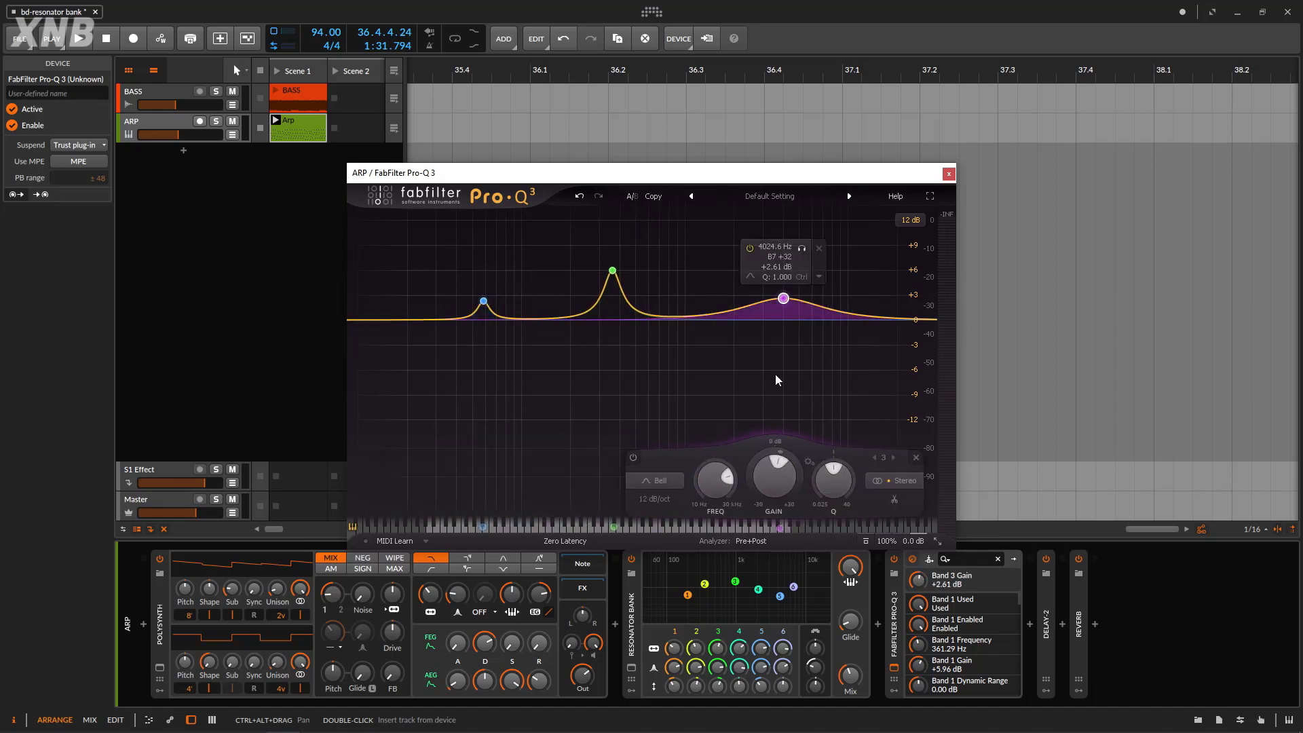
drag(830, 460, 845, 340)
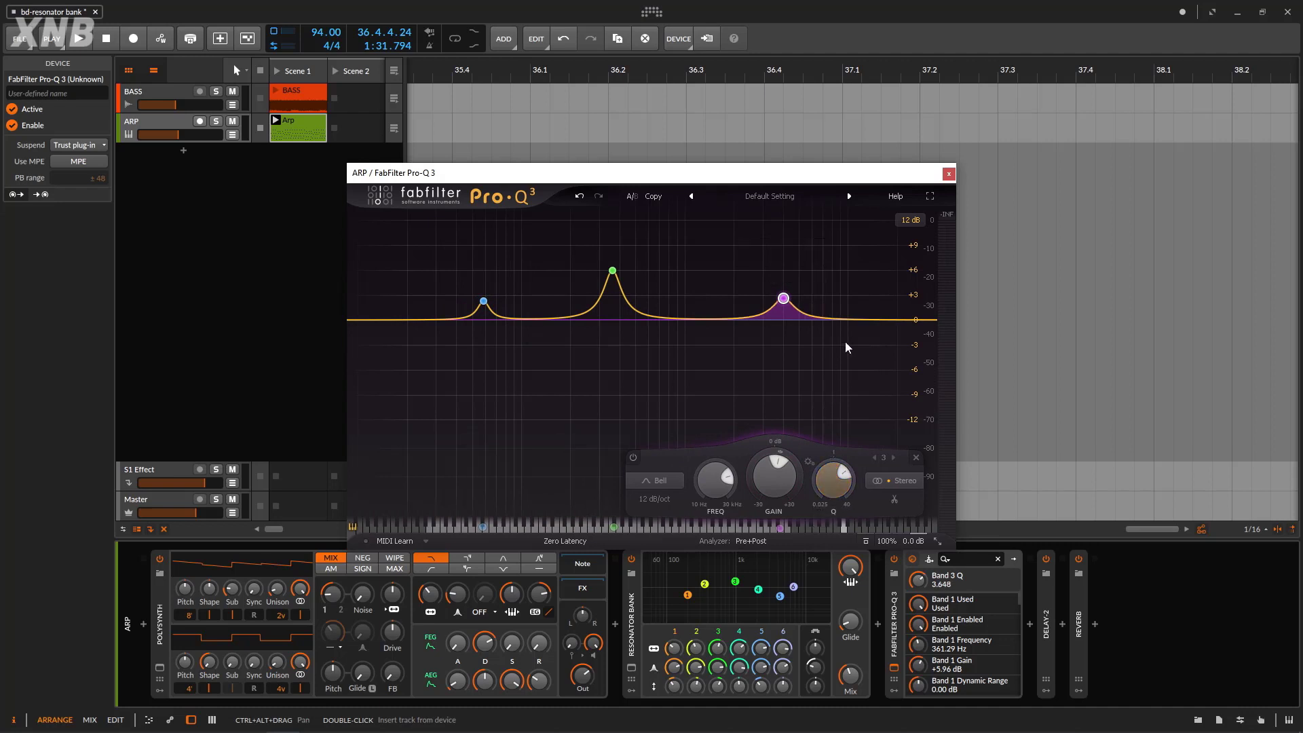
Step: Close the equalizer window and delete FabFilter Pro-Q 3 from the ARP track
click(949, 173)
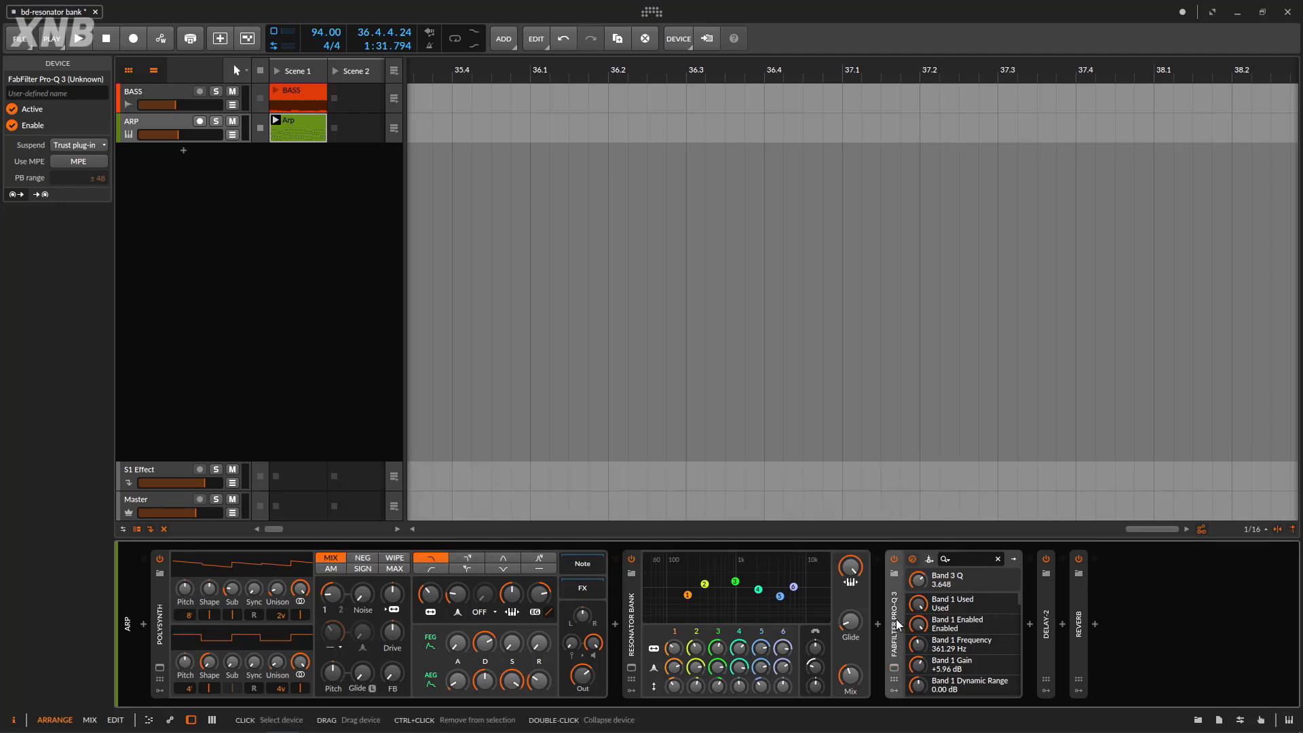
key(Delete)
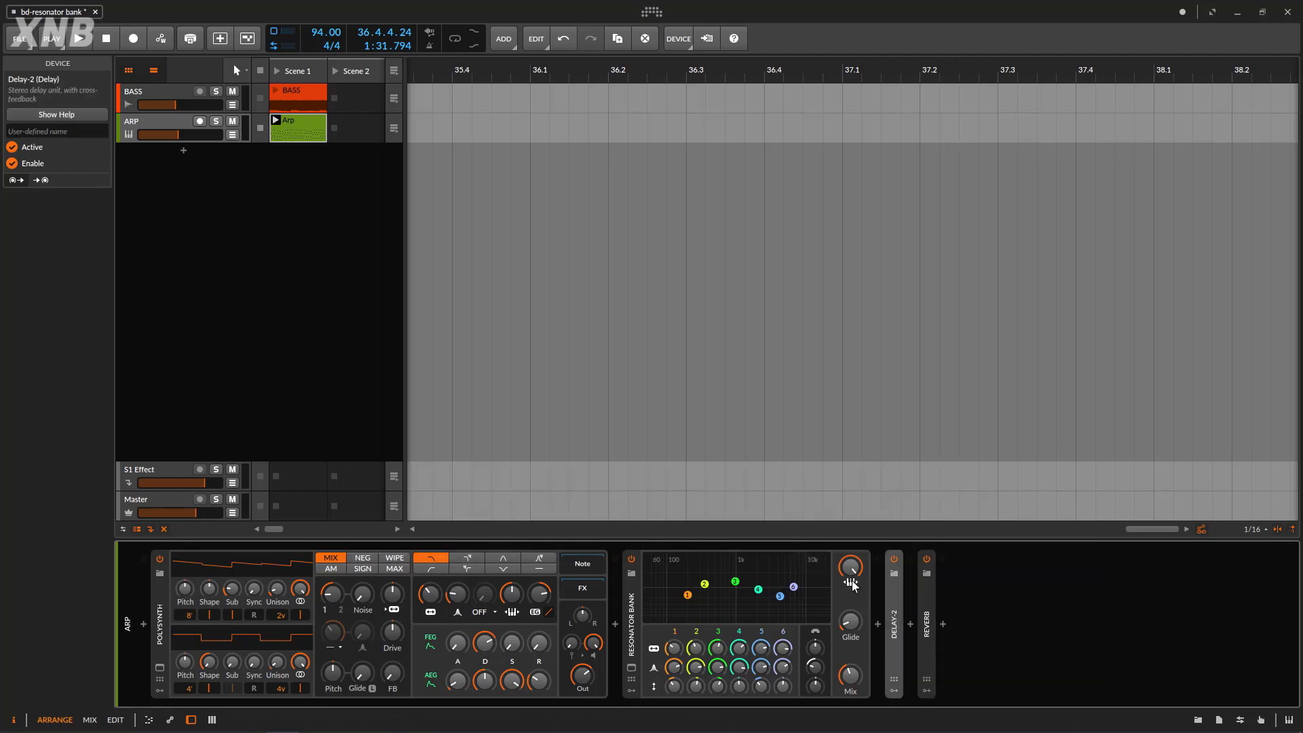
Step: Inspect the note pattern of the Arp clip and return to the ARP track's devices
click(304, 120)
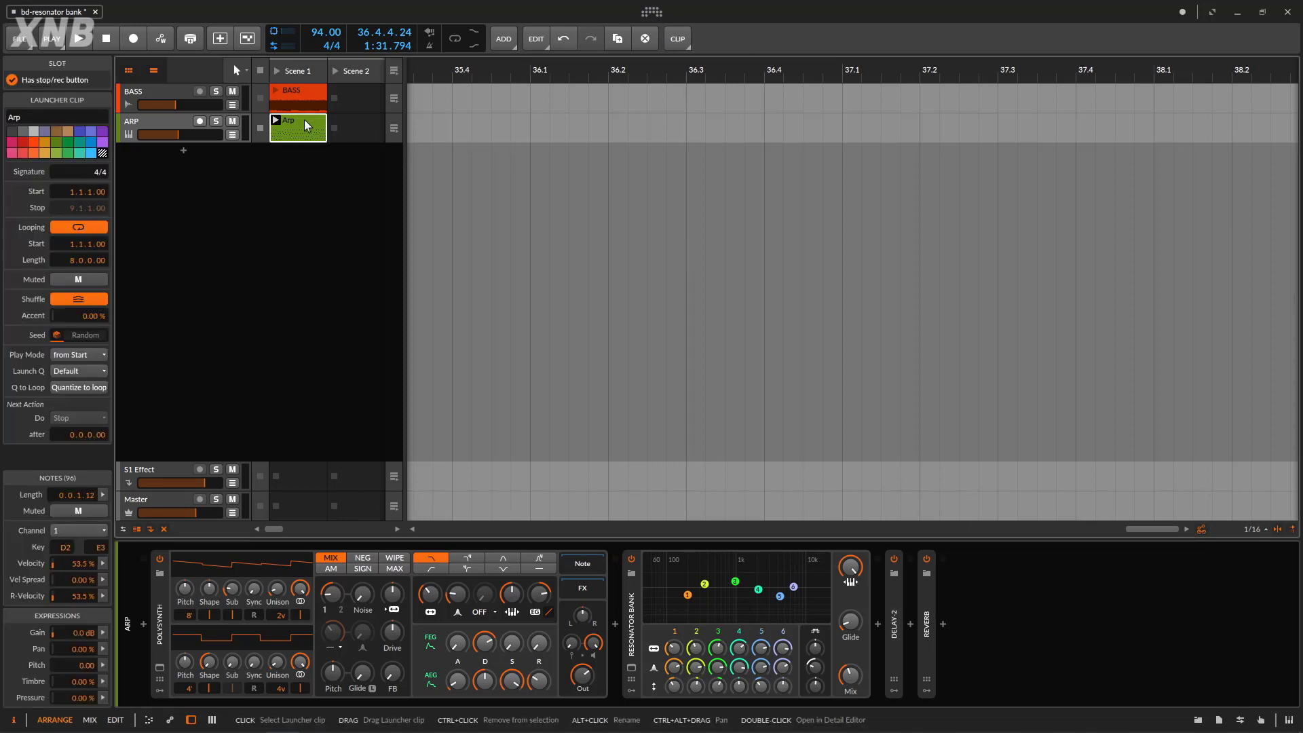
double_click(304, 119)
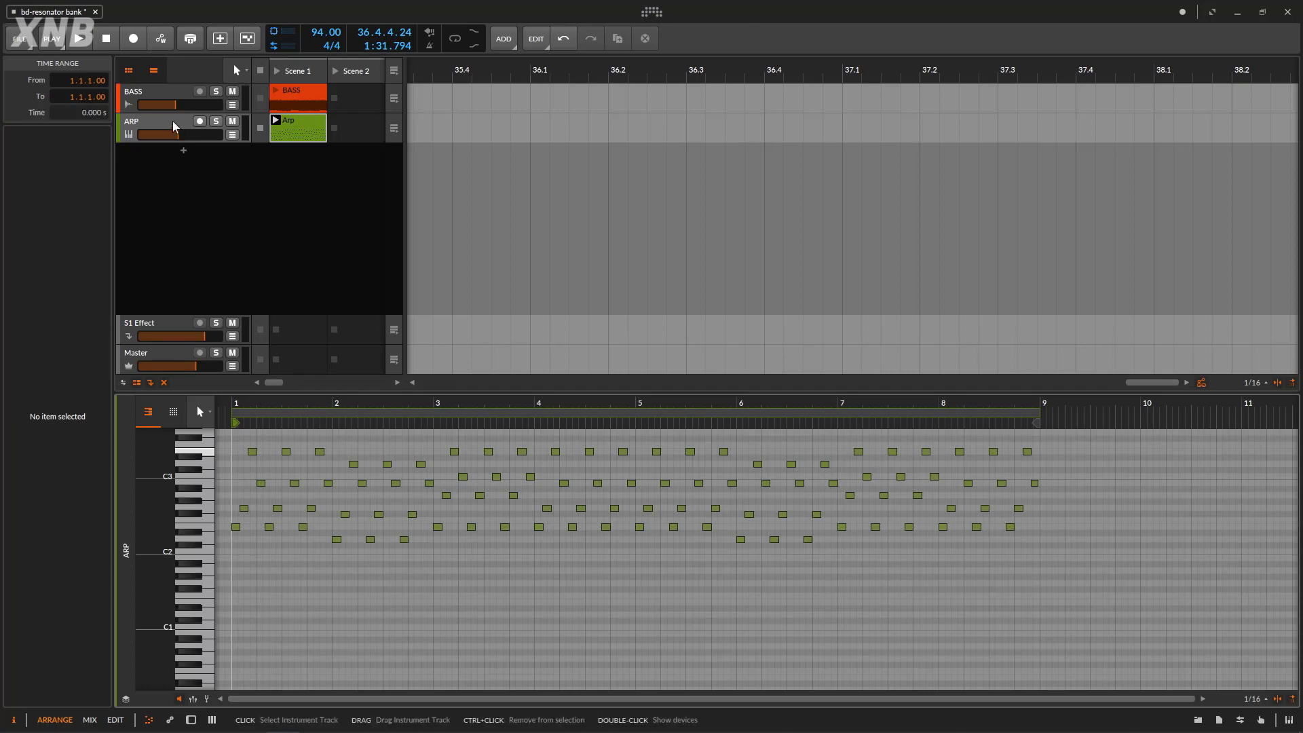
double_click(199, 145)
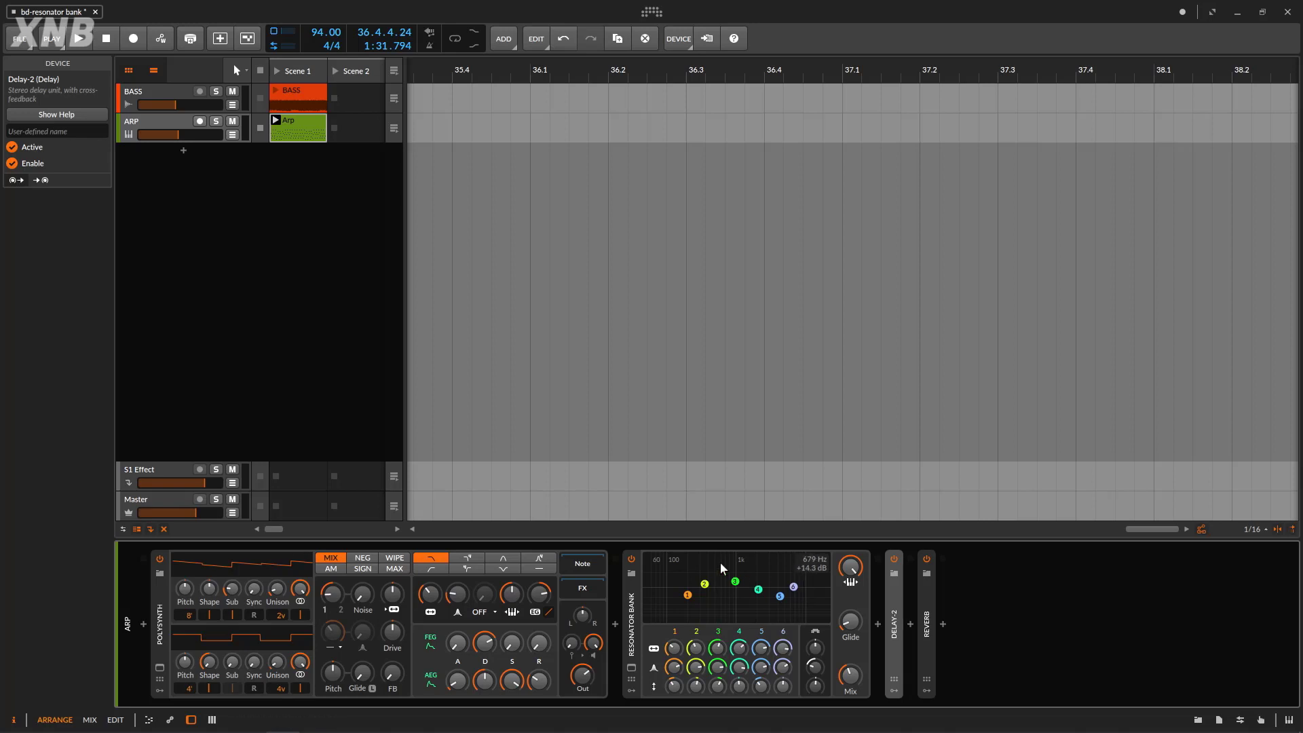
Step: Play the Arp clip with the Resonator Bank's keyboard tracking at 0.00 %, and raise the tracking back to full for comparison
click(79, 47)
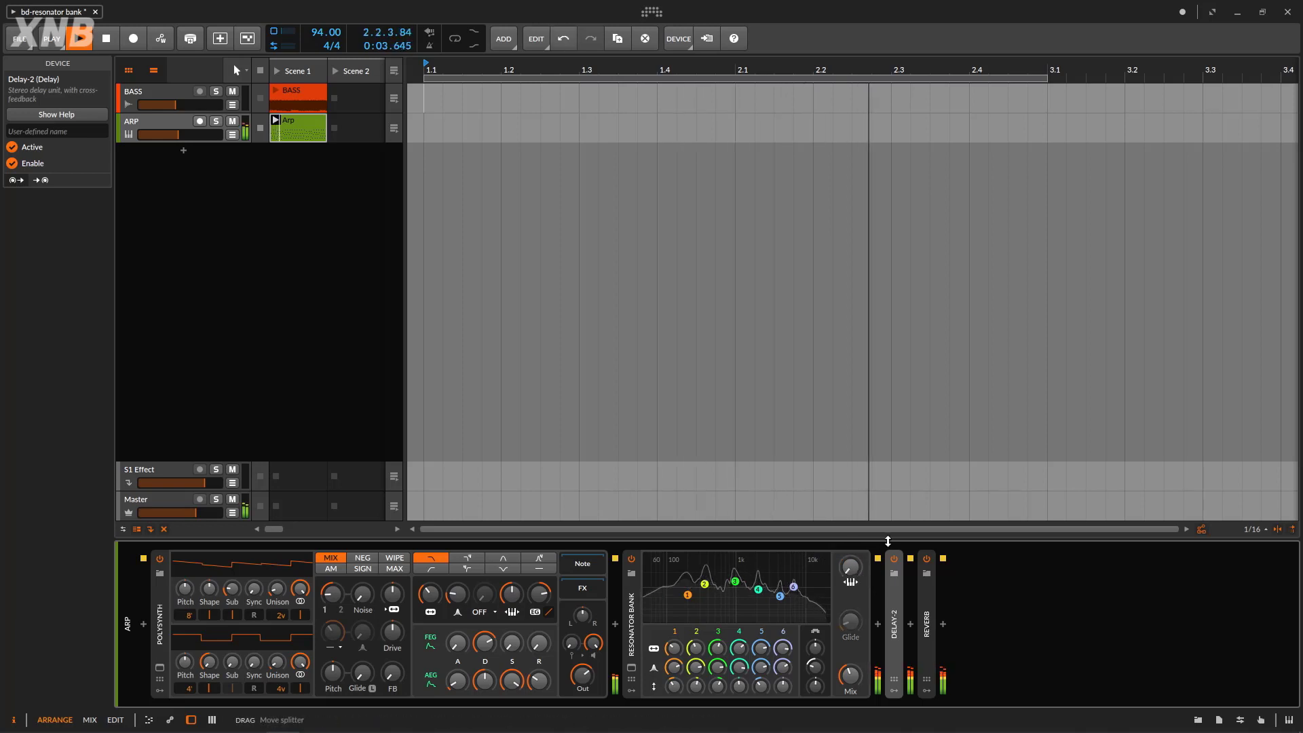
double_click(848, 568)
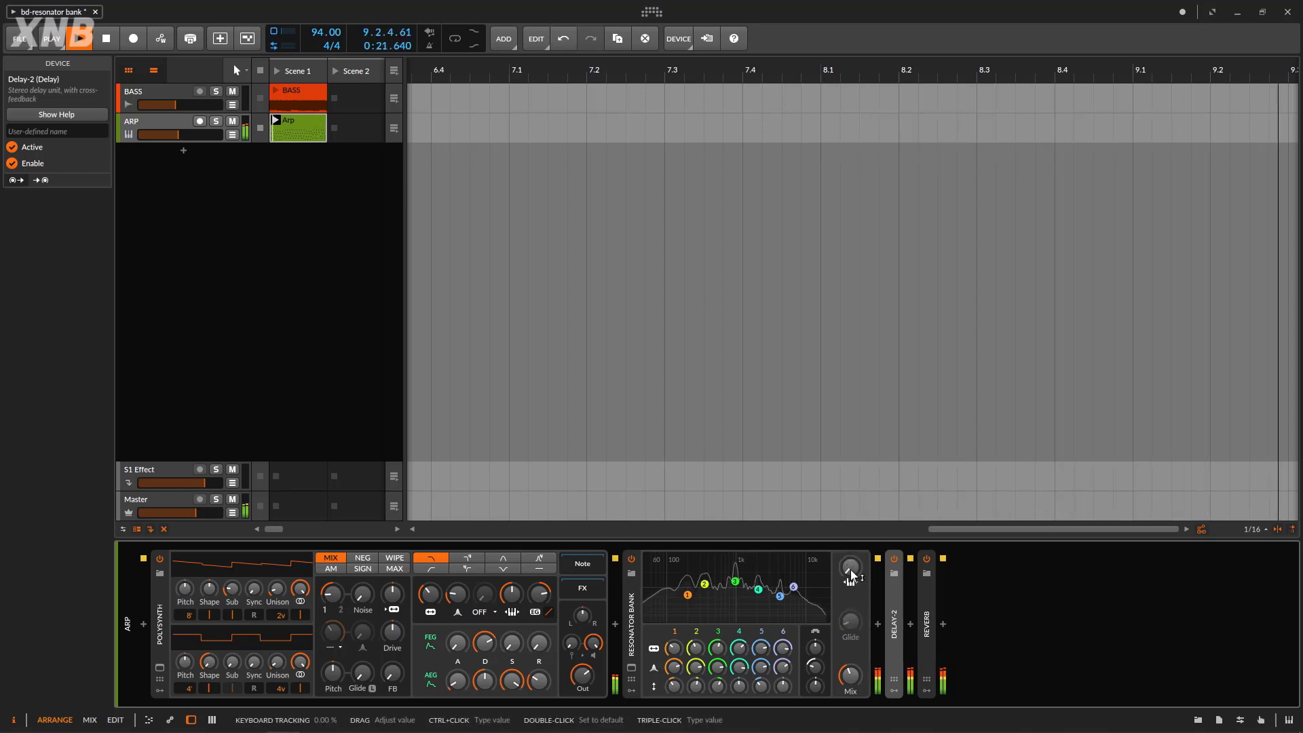
drag(849, 568, 849, 536)
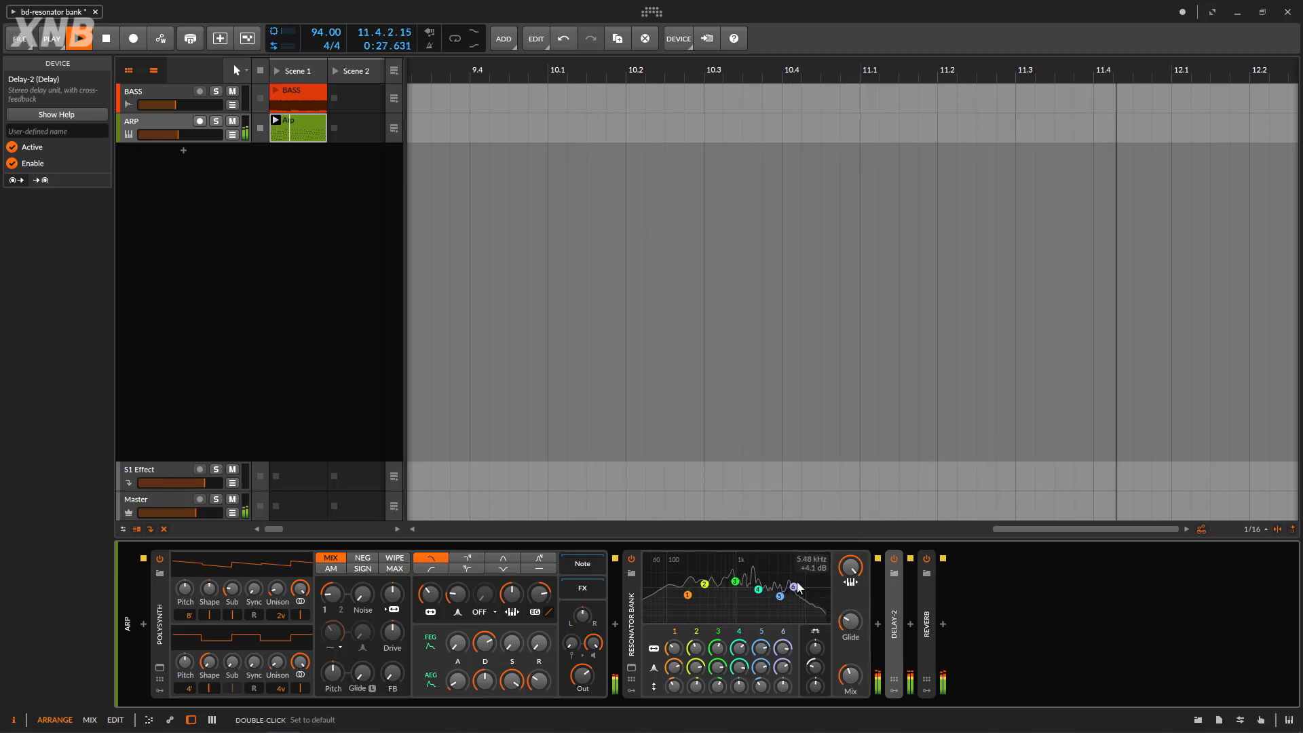
Step: Raise the Resonator Bank's glide time to 1.00 s while the Arp clip plays, and bring it down to 28.5 ms
mouse_move(852, 623)
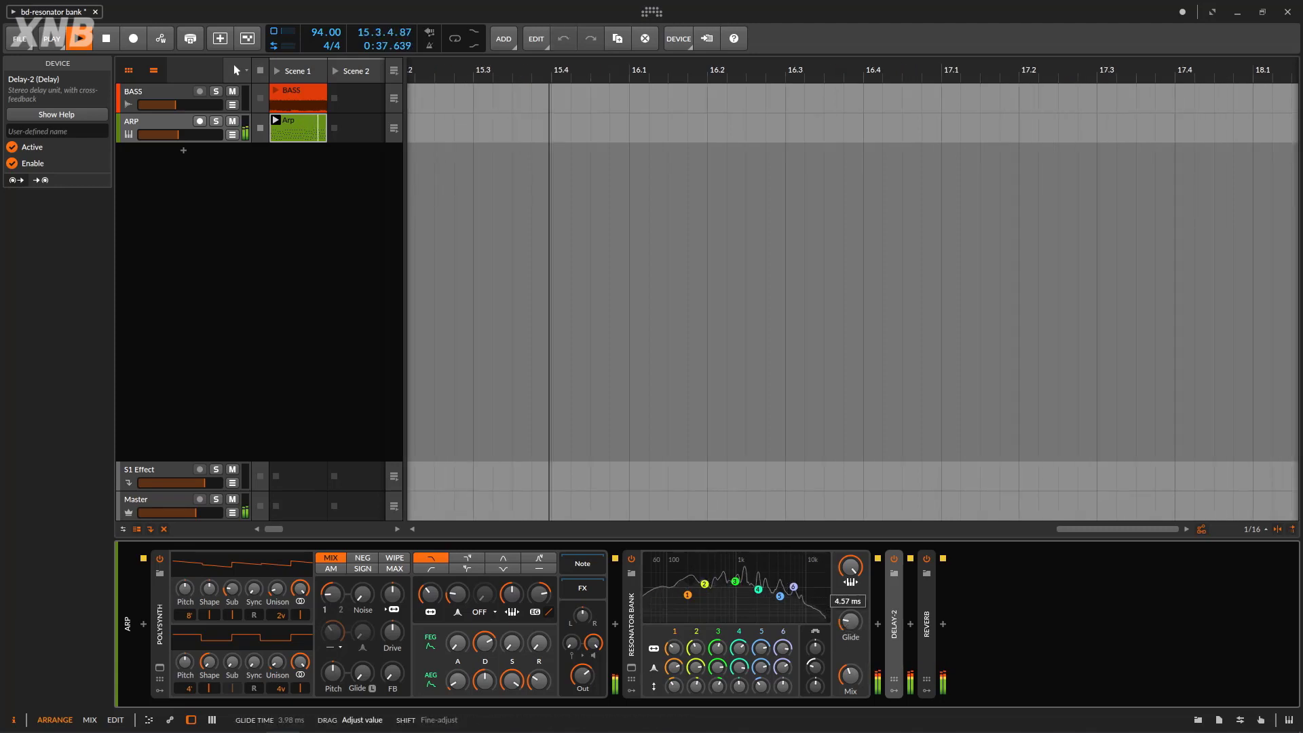
drag(849, 620, 850, 588)
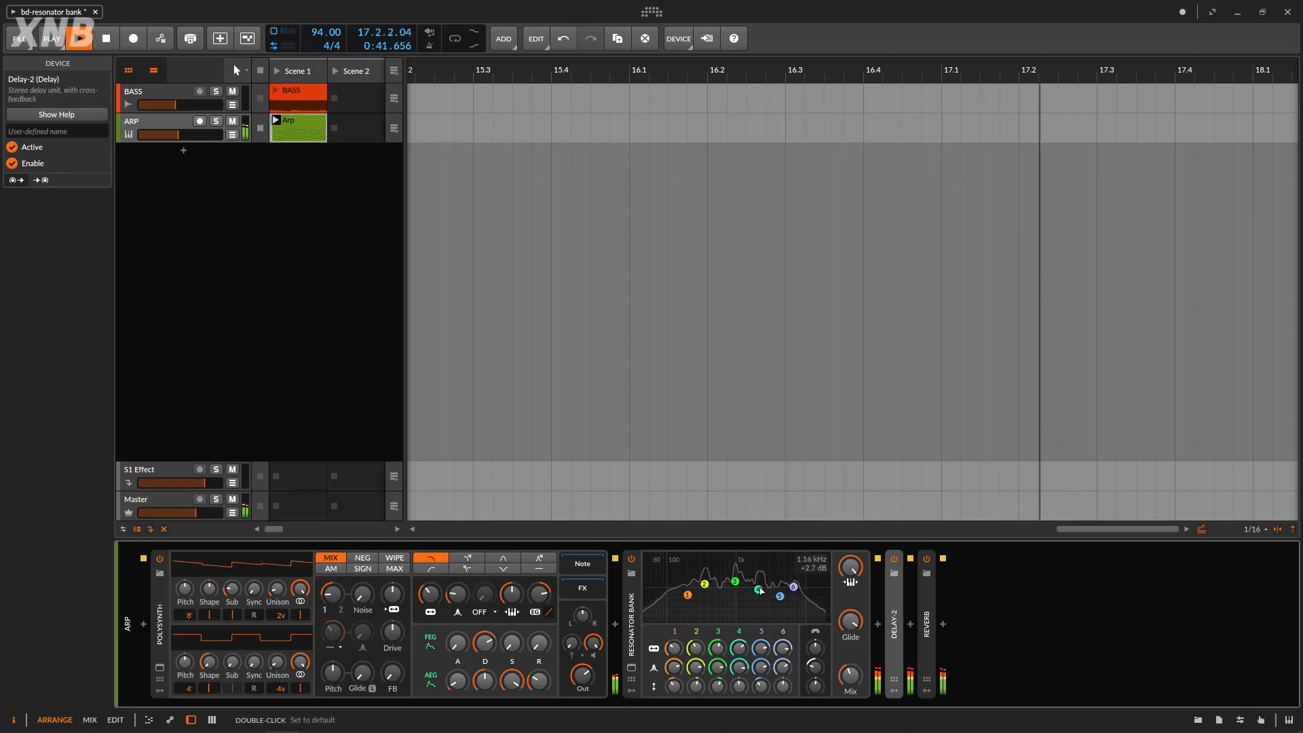
mouse_move(701, 577)
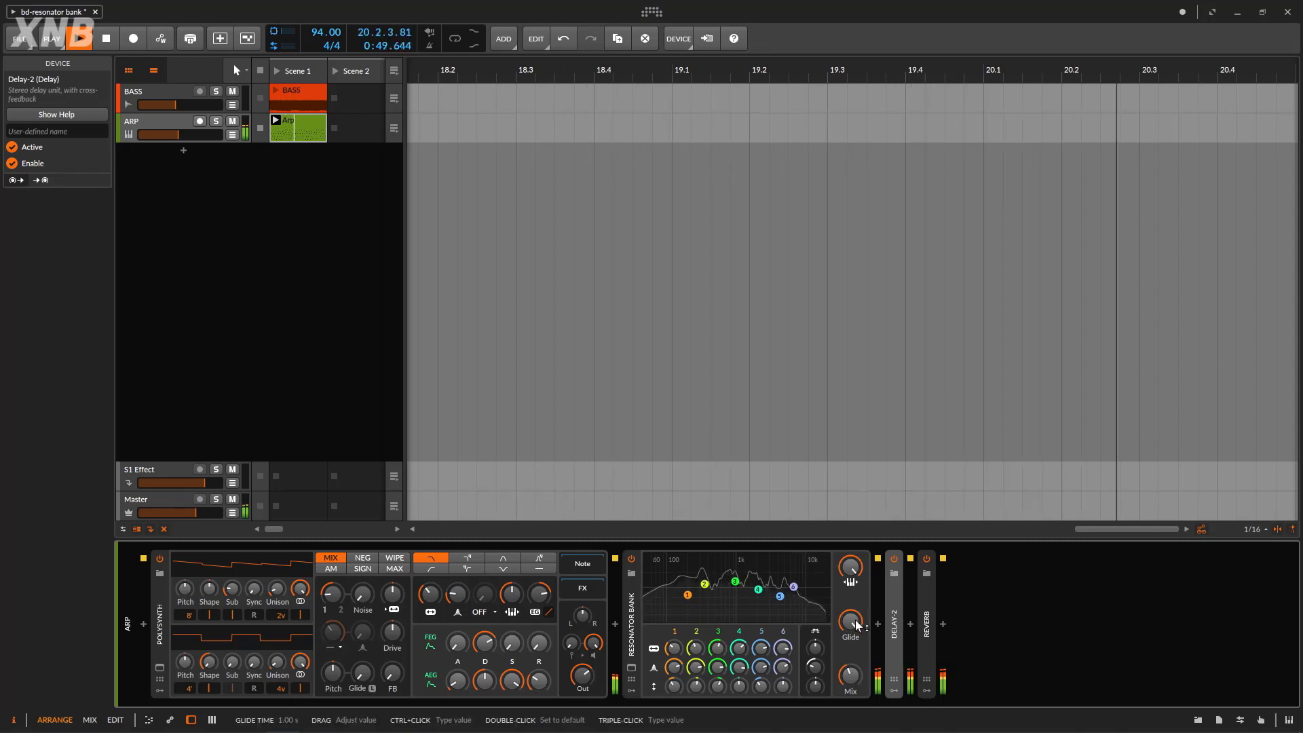
mouse_move(855, 620)
mouse_down()
mouse_move(855, 671)
mouse_move(857, 612)
mouse_up()
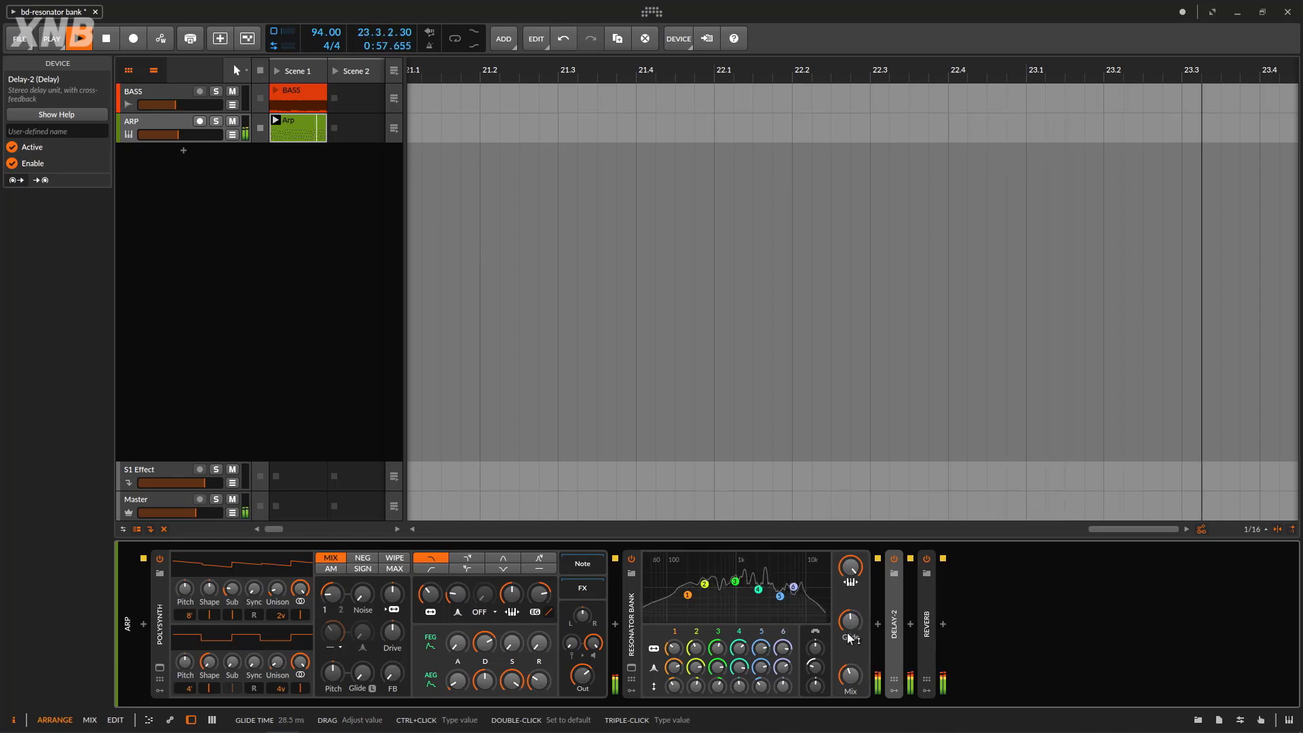
Step: Add a Beat LFO modulator to the Resonator Bank on the ARP track and expand its settings
click(631, 689)
click(653, 575)
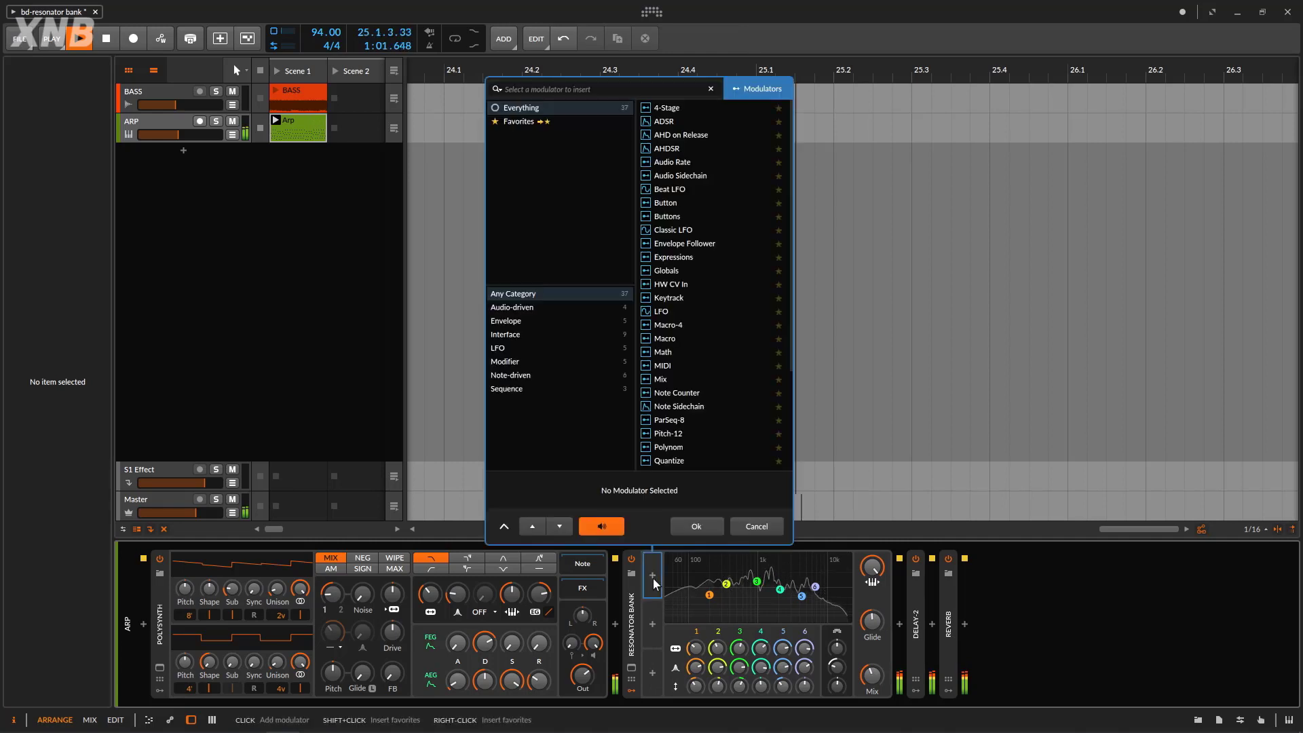
click(669, 189)
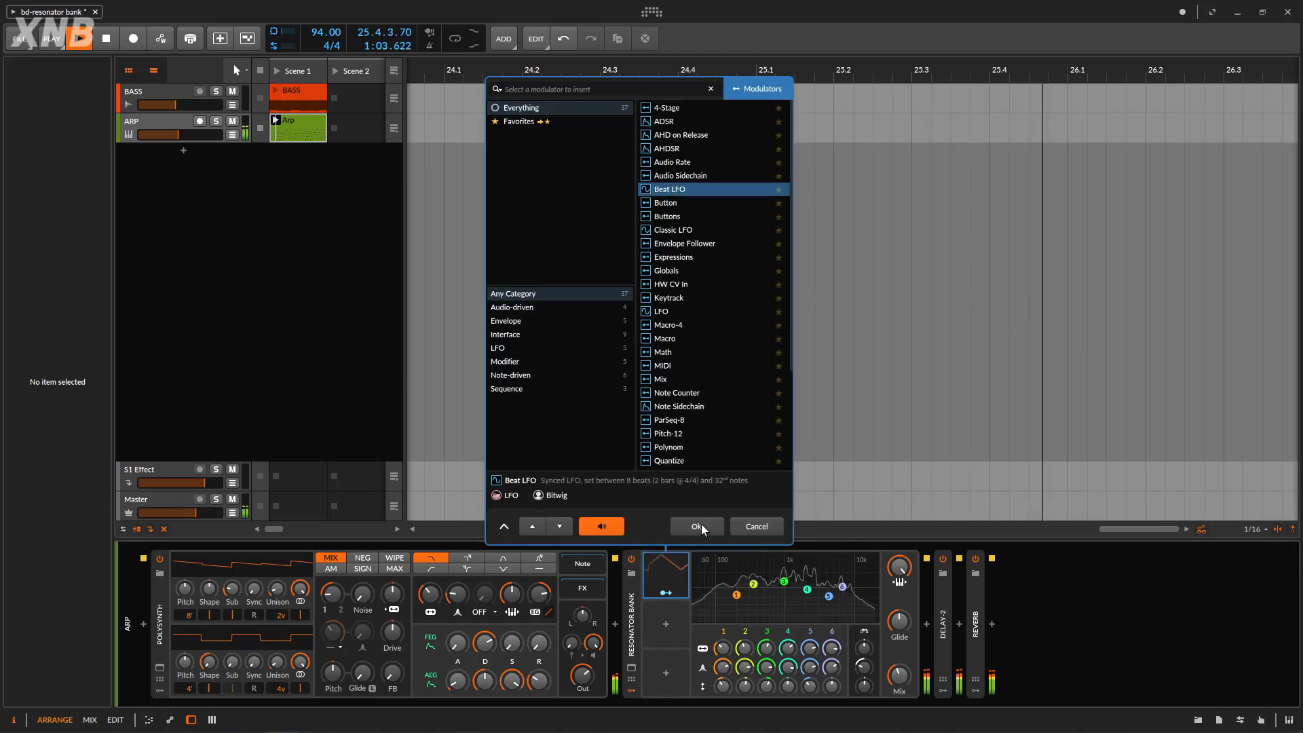
click(701, 524)
click(684, 575)
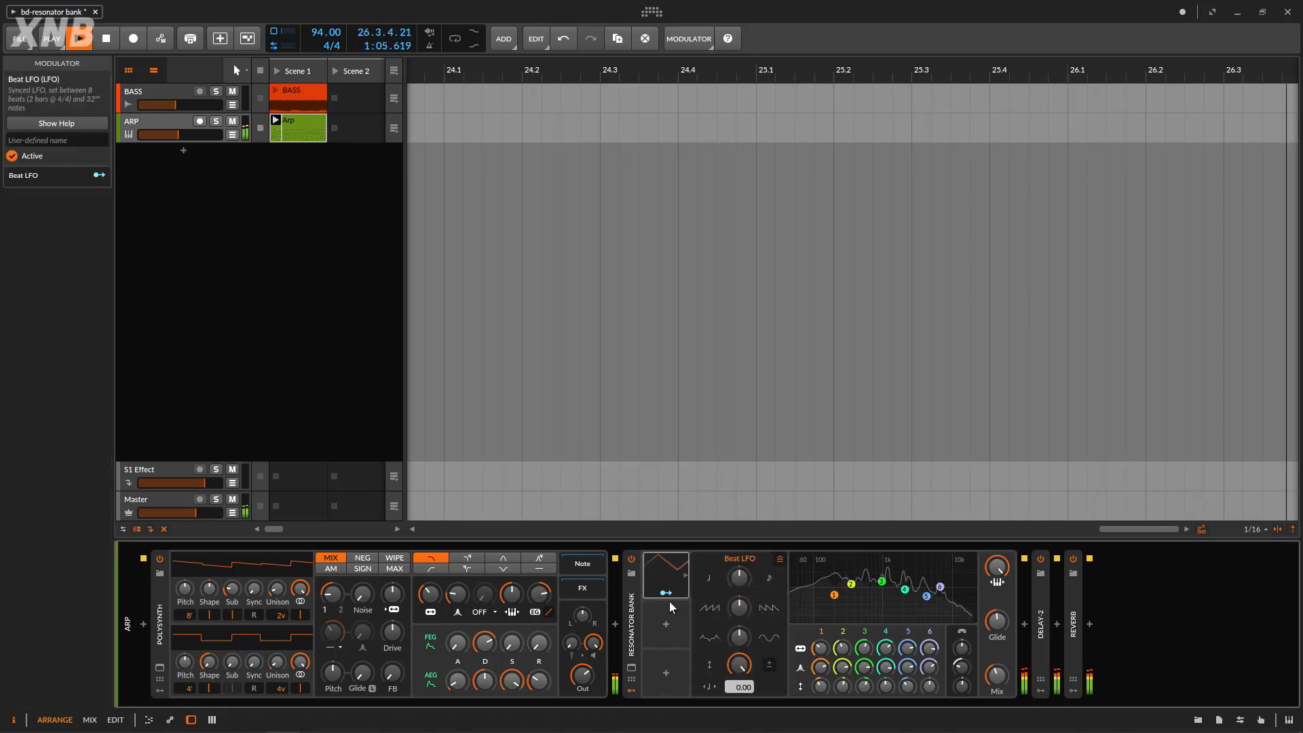
Step: Assign the Beat LFO to the Resonator Bank's overall frequency with a modulation amount of -11.16
click(665, 594)
drag(961, 648, 961, 679)
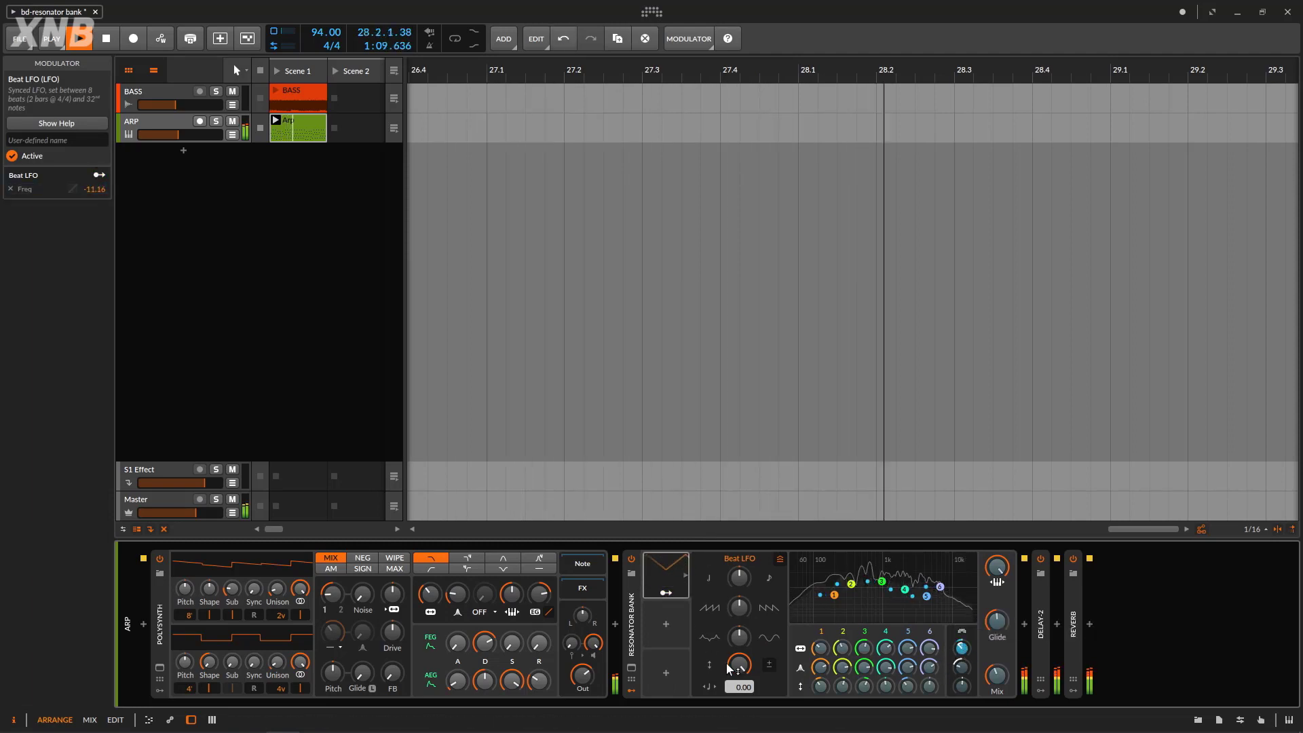
click(663, 596)
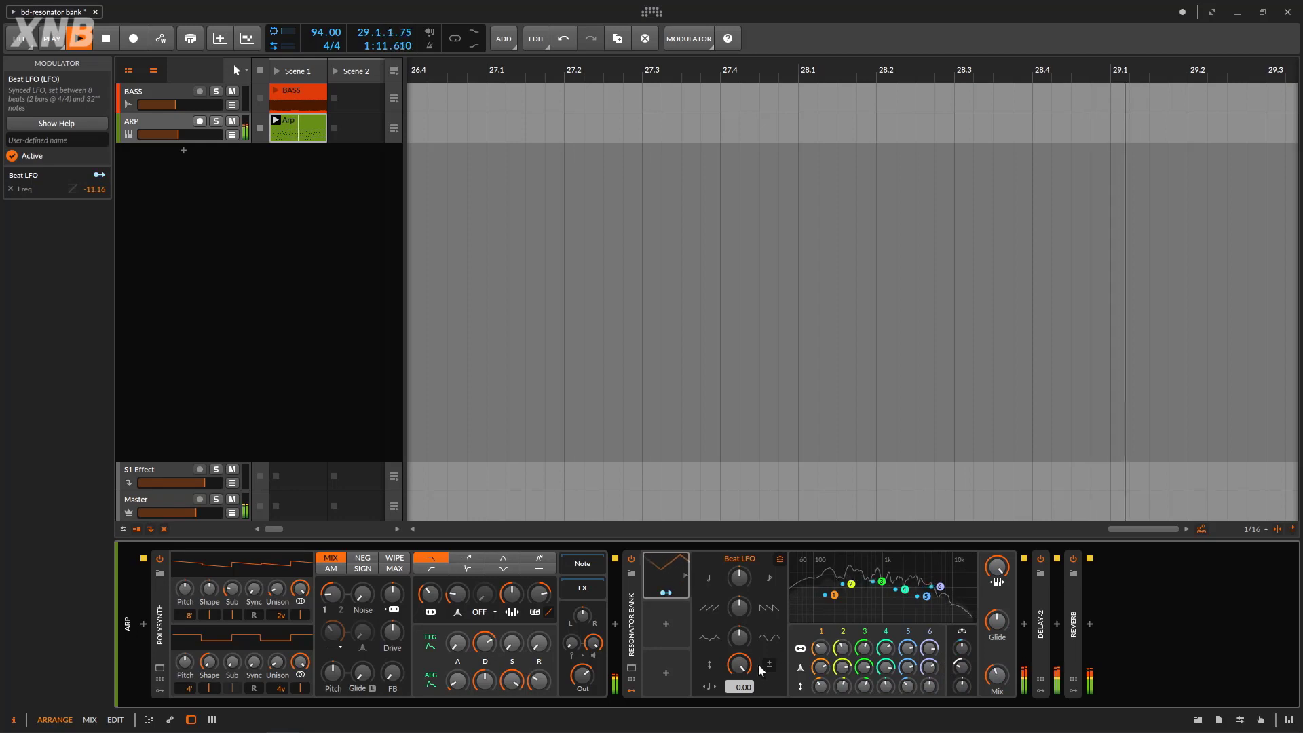
Step: Reduce the Beat LFO's depth for a subtler frequency sweep and stop playback
drag(749, 666, 743, 662)
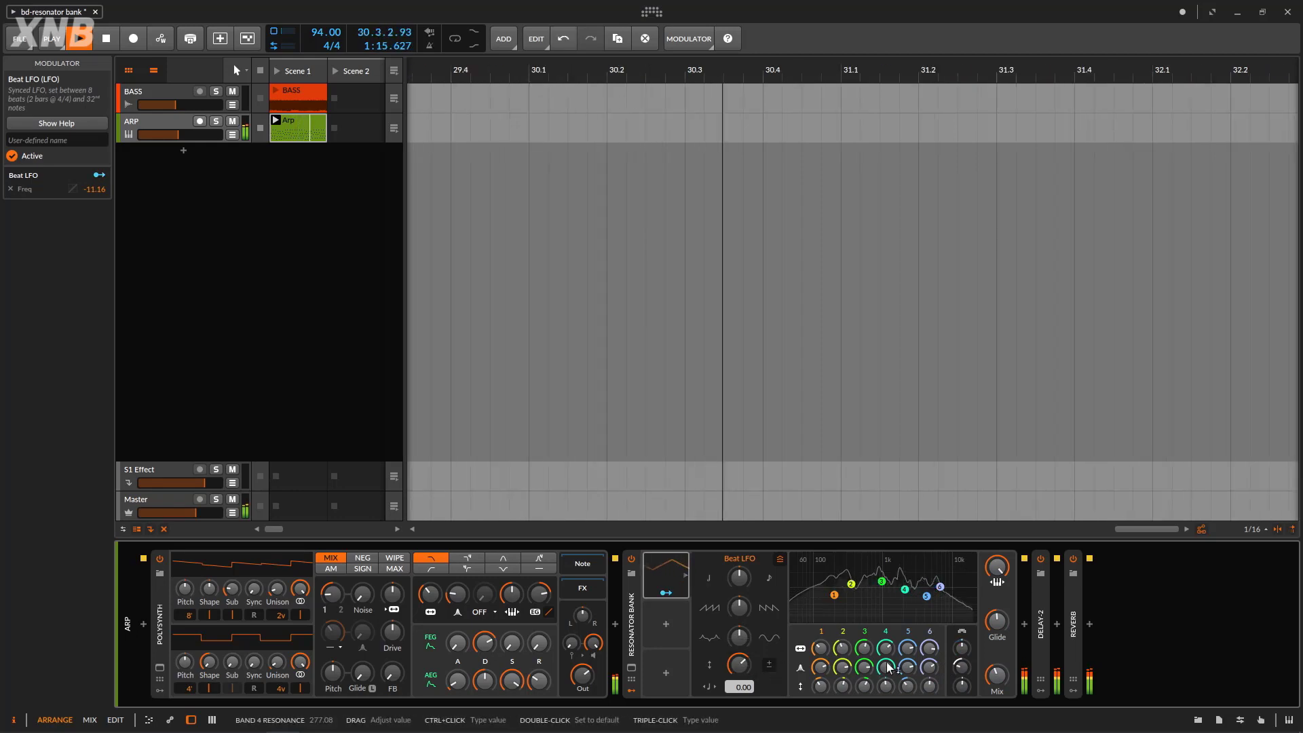
click(100, 41)
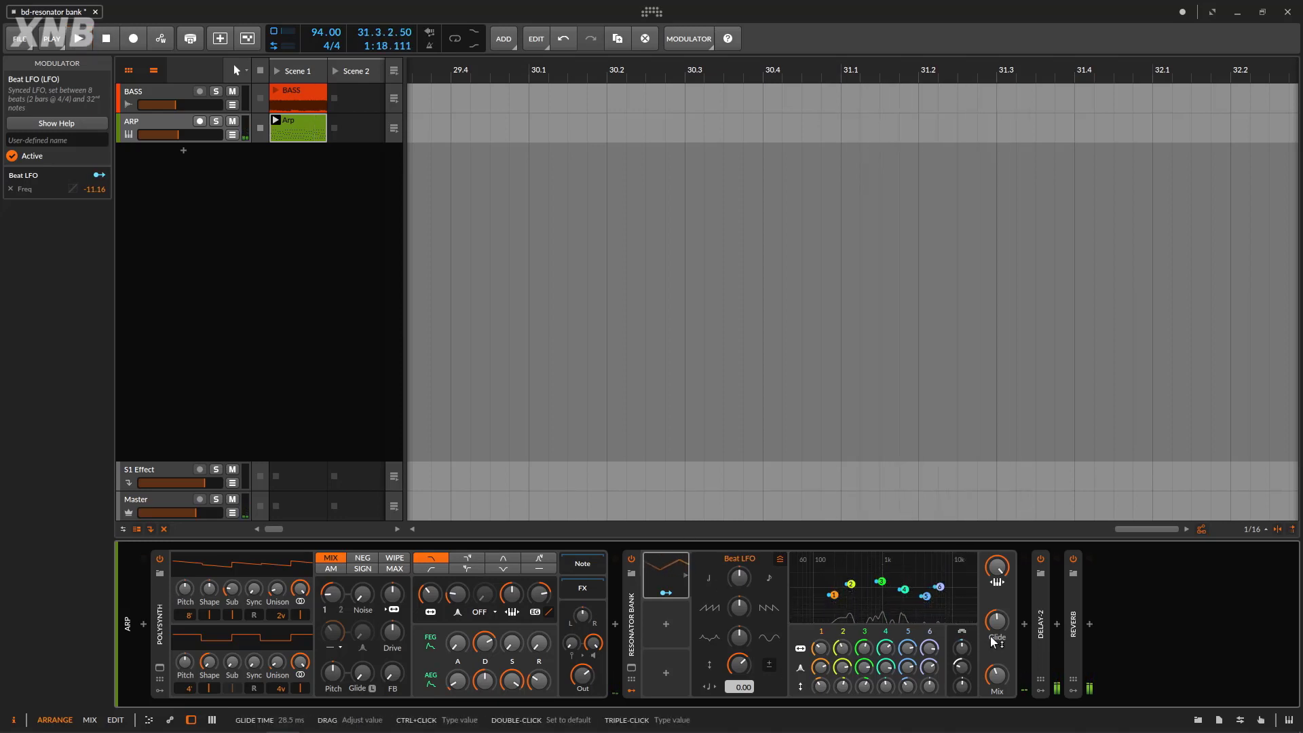